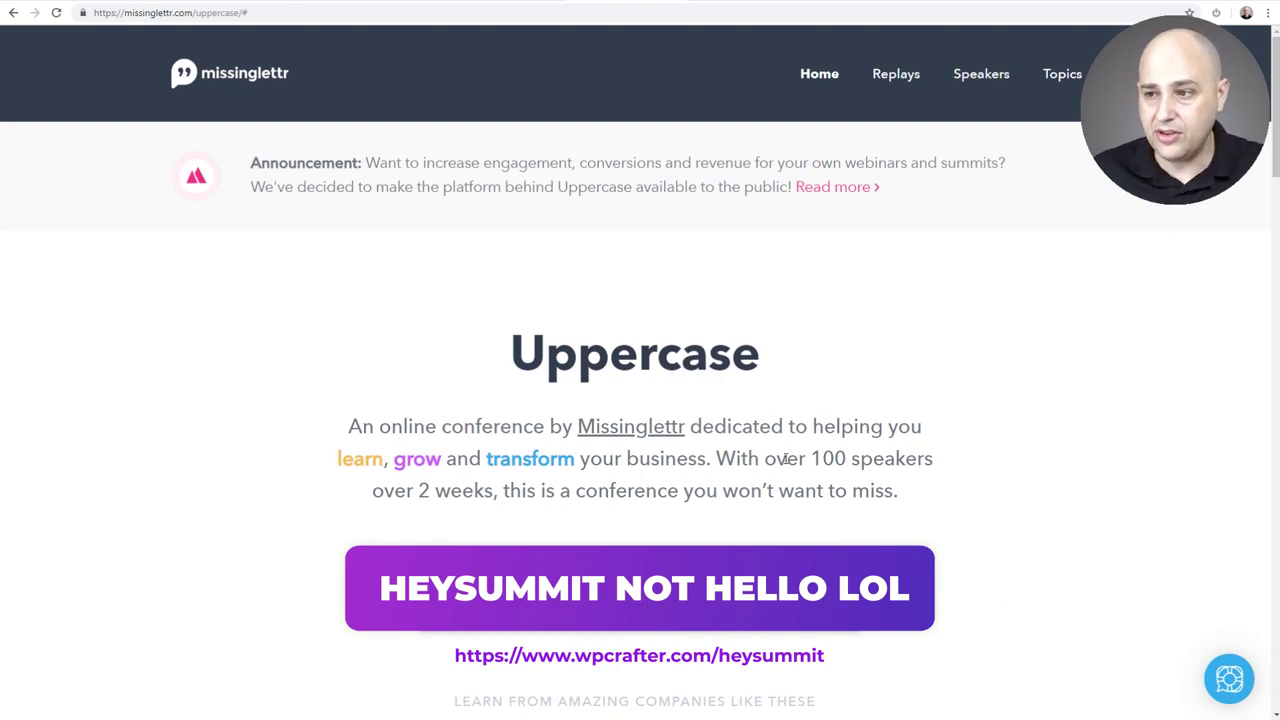
Look through the Uppercase online conference page, including its featured talks, speaker and category overview, and supporters
scroll(787, 458, "down", 5)
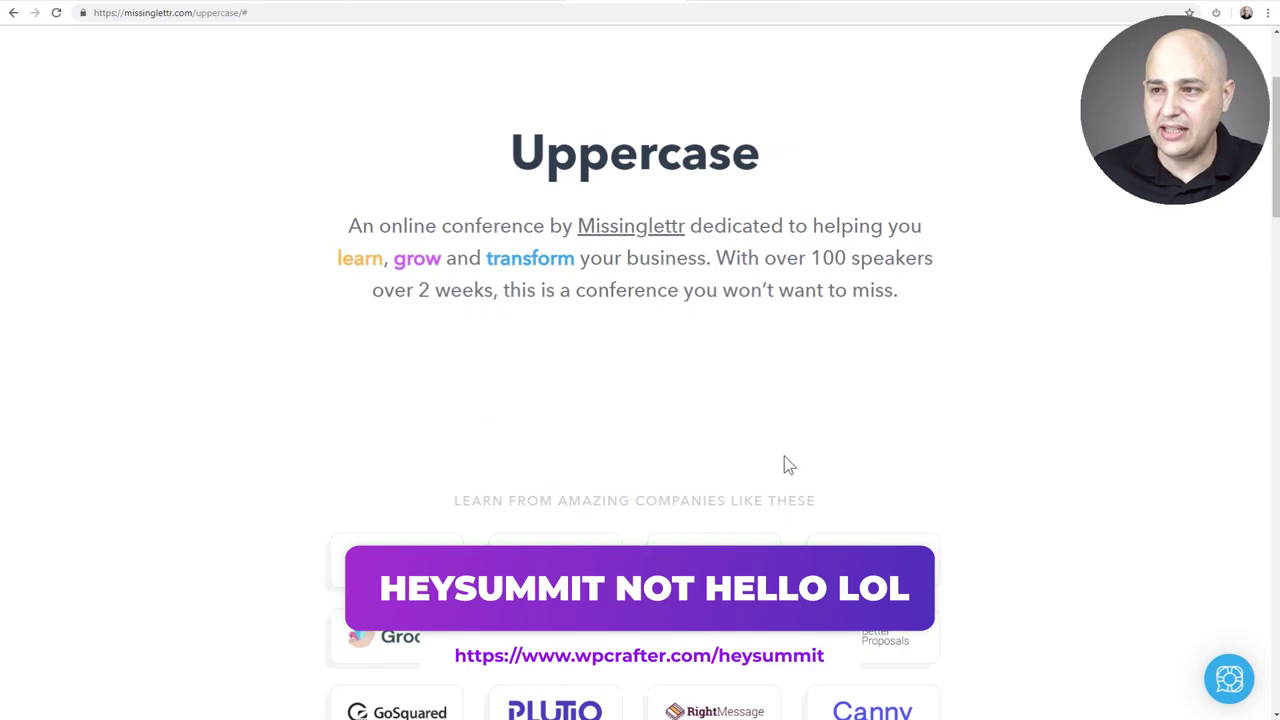
scroll(773, 425, "down", 1)
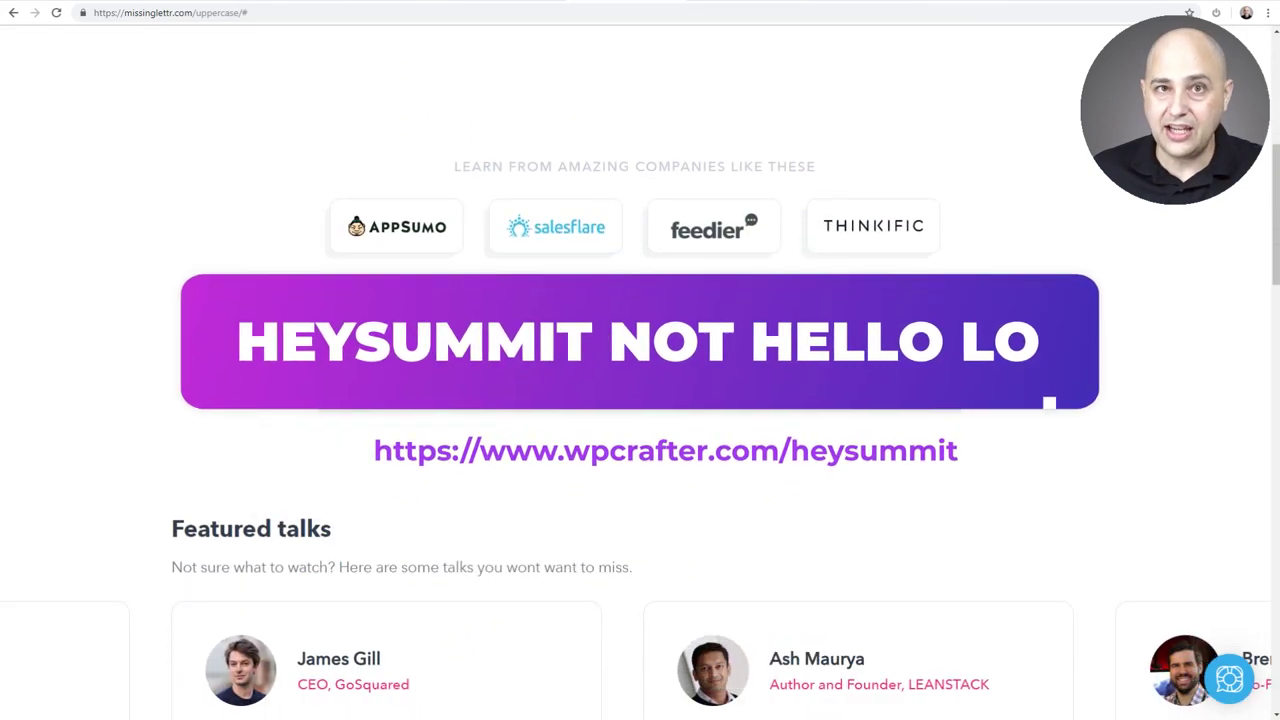
scroll(709, 334, "down", 4)
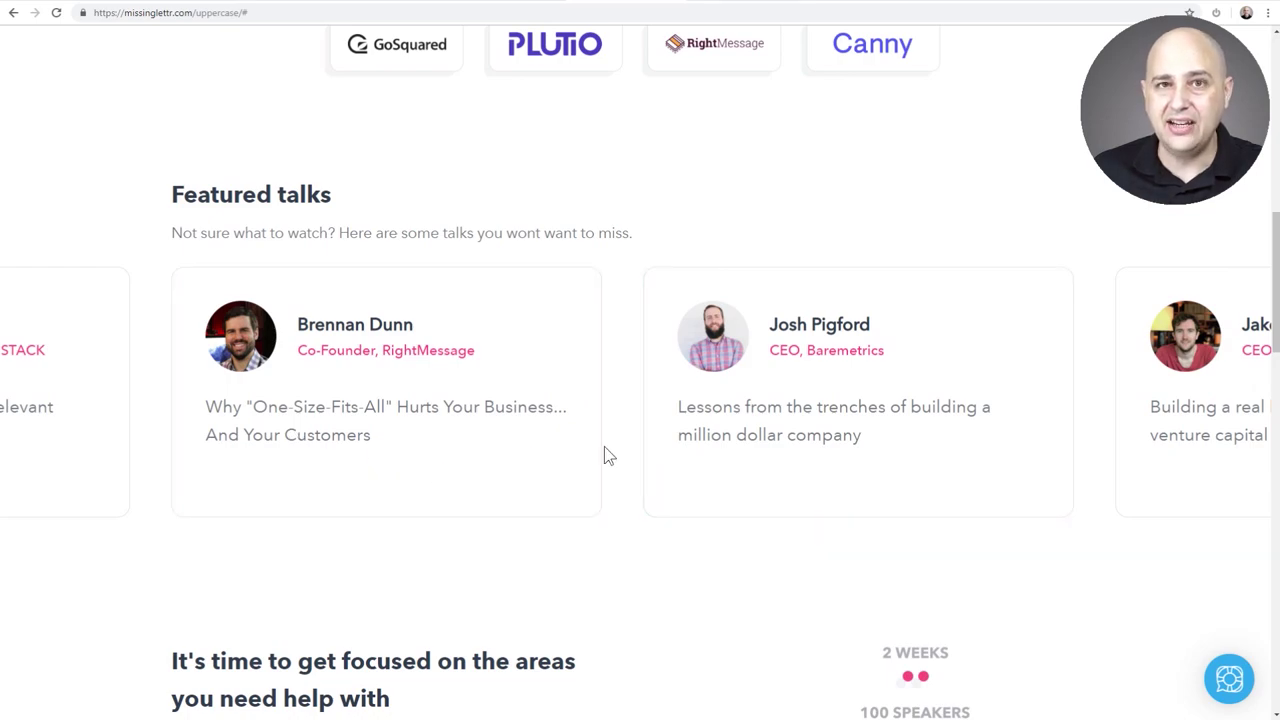
scroll(604, 450, "down", 3)
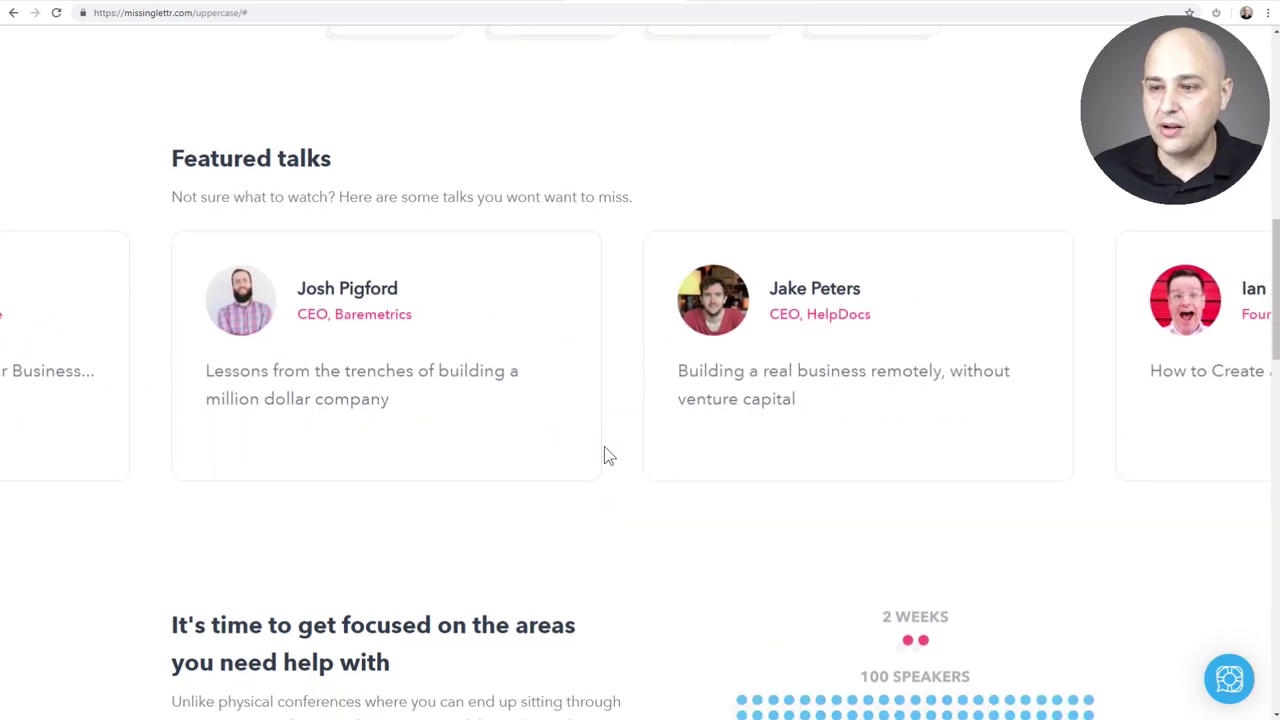
scroll(604, 447, "down", 1)
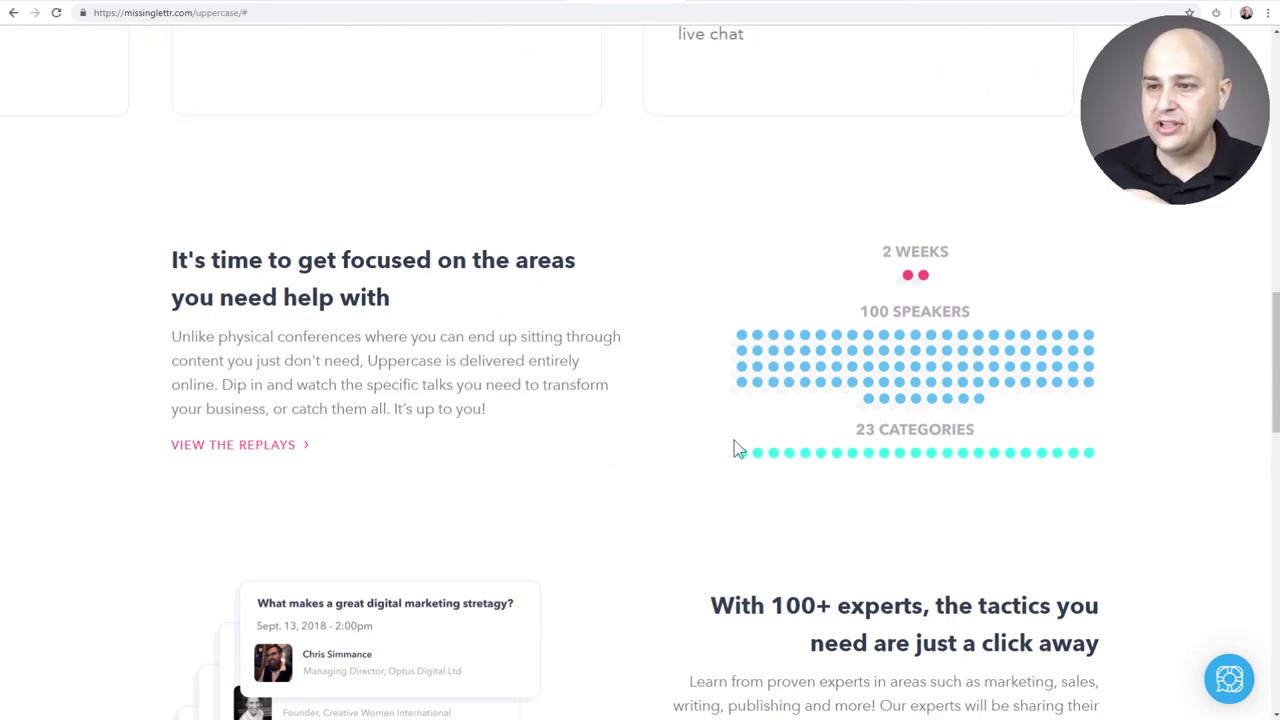
scroll(734, 445, "down", 5)
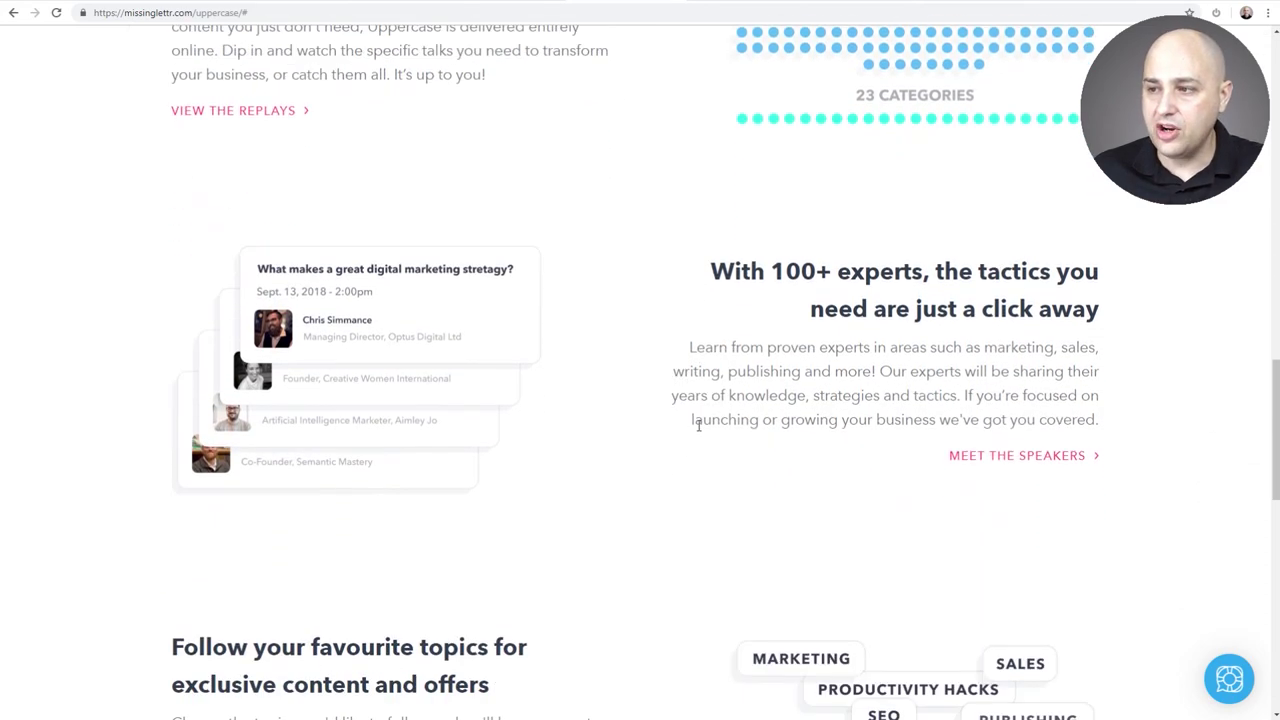
scroll(675, 428, "down", 10)
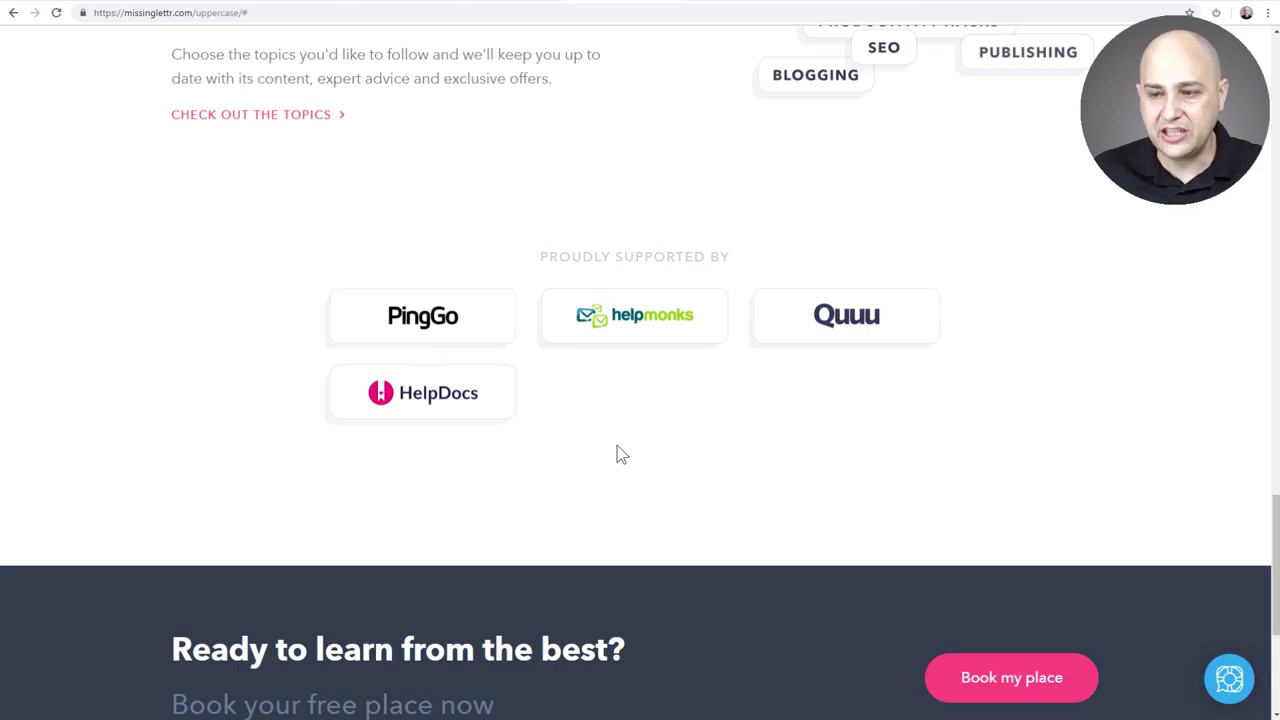
scroll(654, 448, "up", 1)
scroll(655, 452, "up", 20)
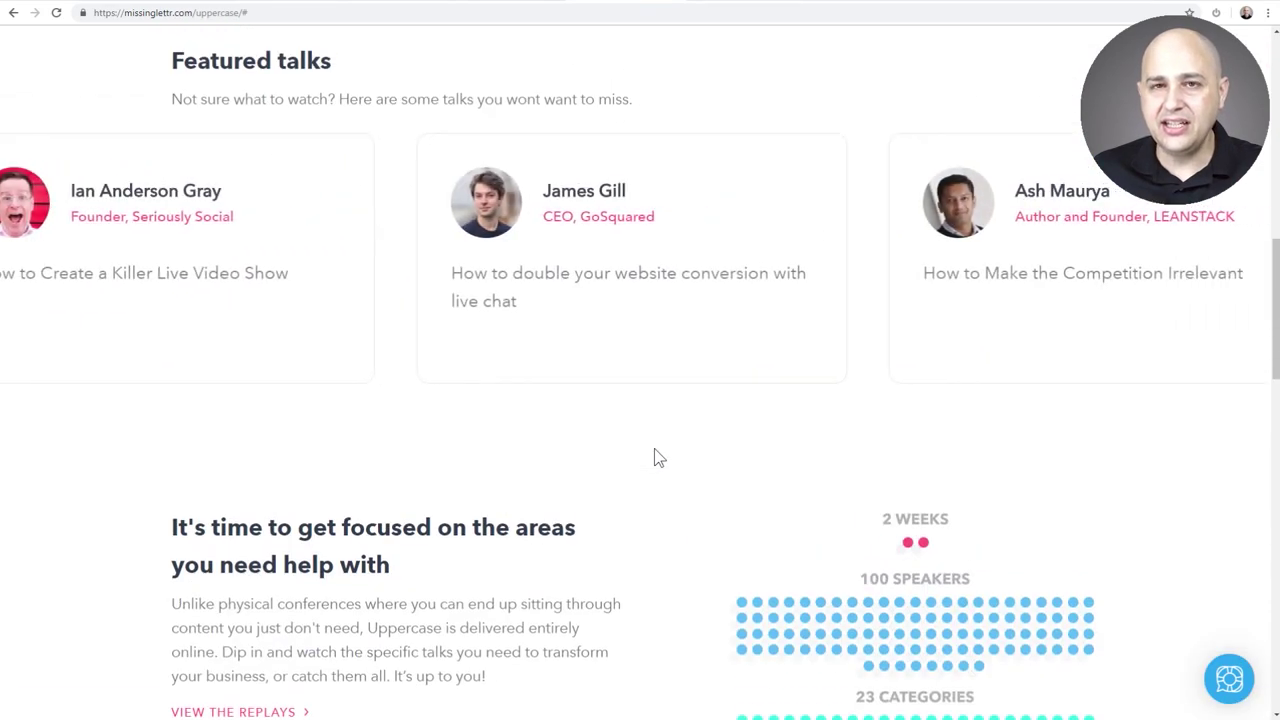
scroll(654, 458, "up", 9)
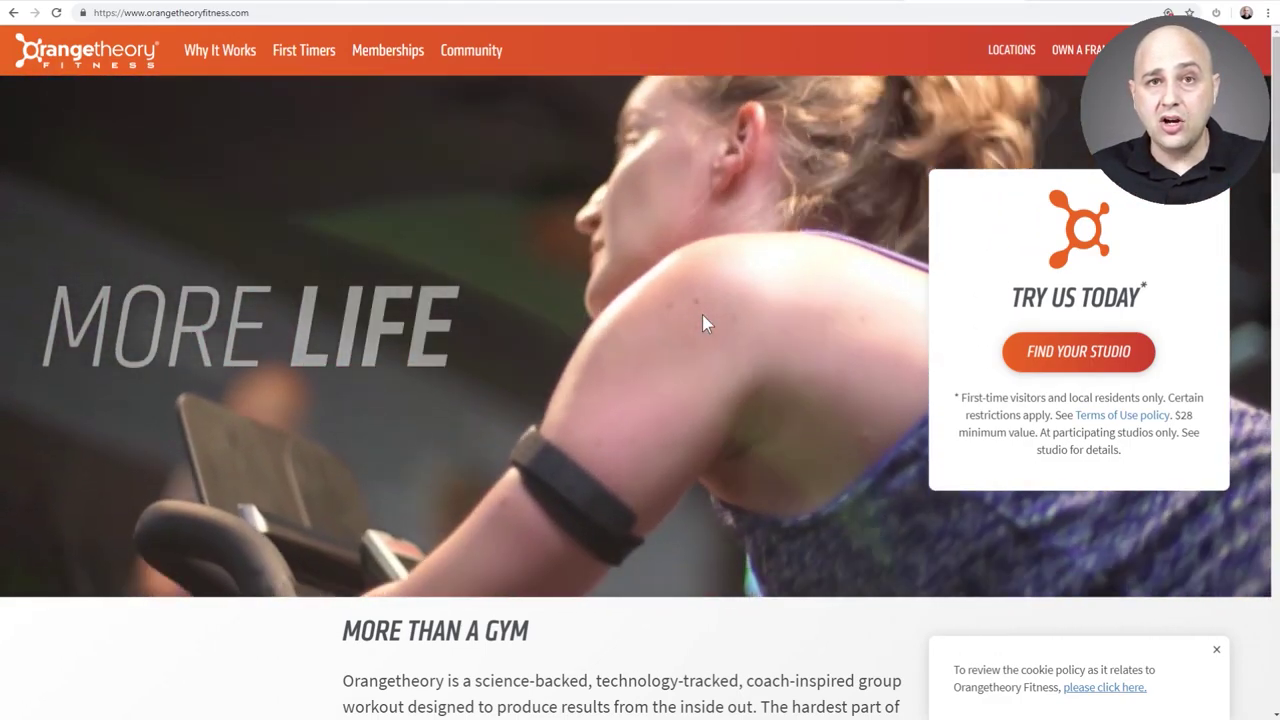
Look through the Orangetheory Fitness home page, covering its introduction, welcome banner and workout and membership cards
scroll(703, 316, "down", 4)
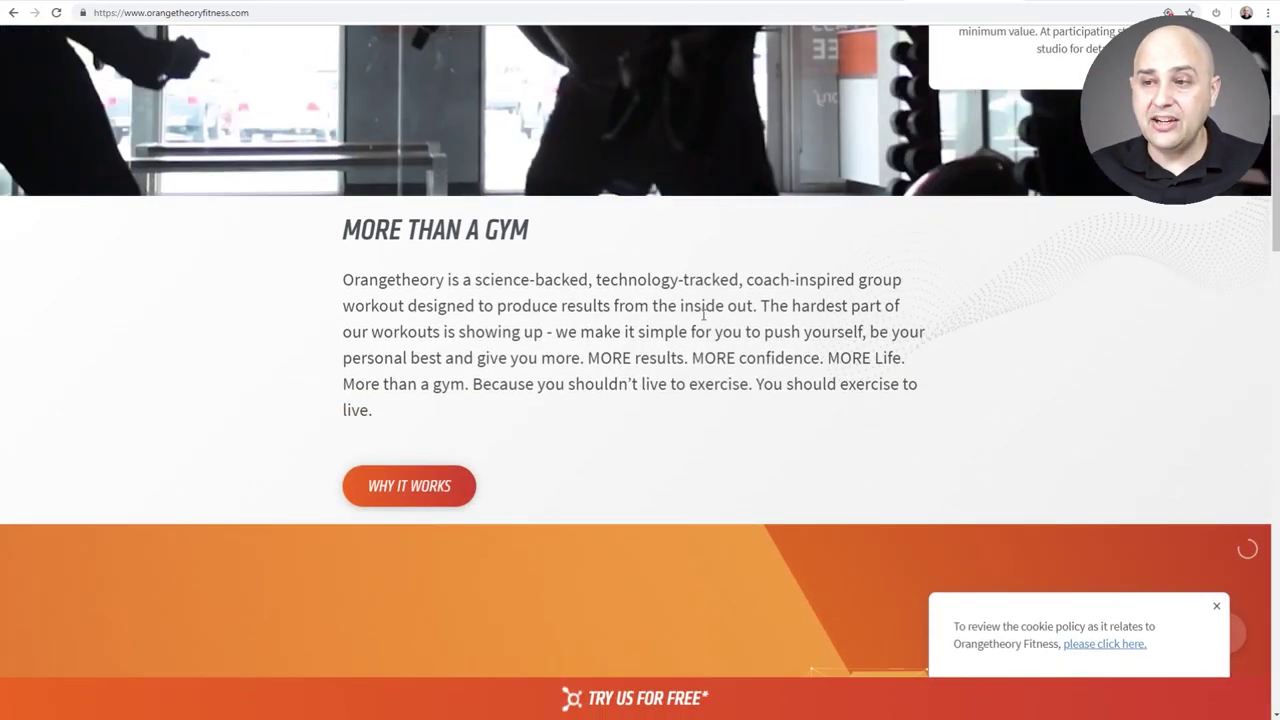
scroll(703, 316, "down", 2)
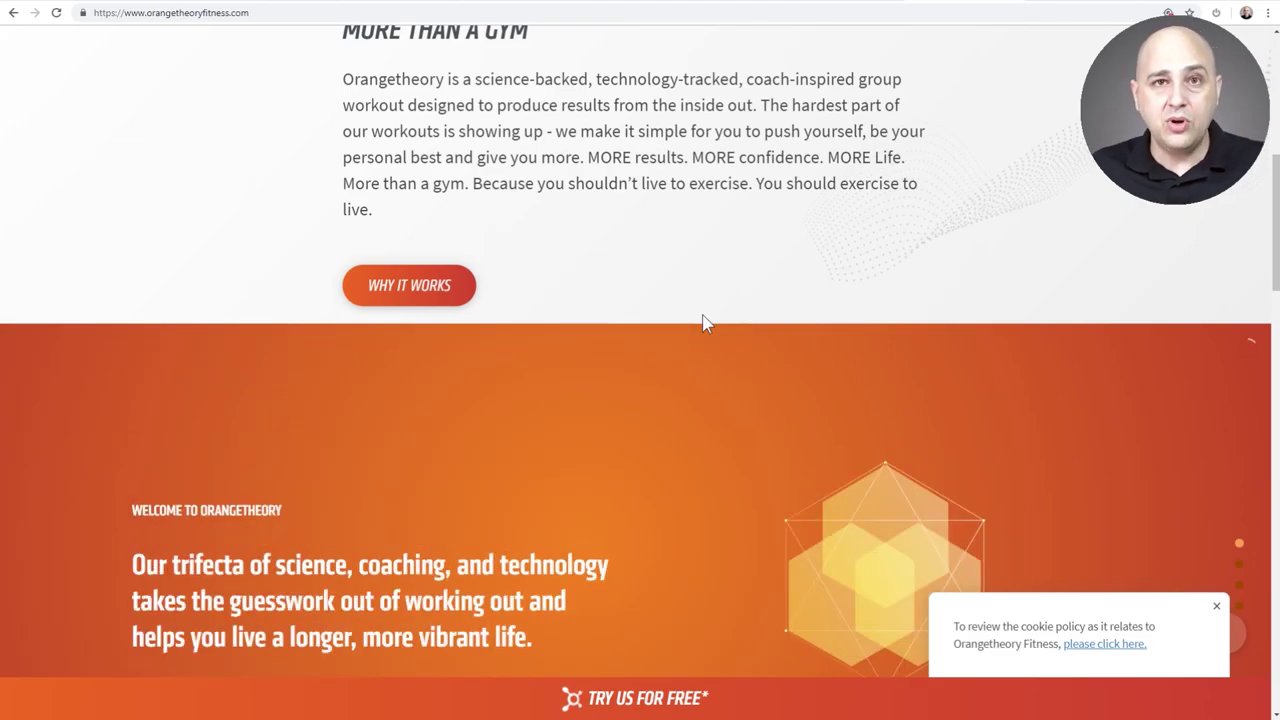
scroll(705, 323, "down", 3)
scroll(705, 323, "down", 2)
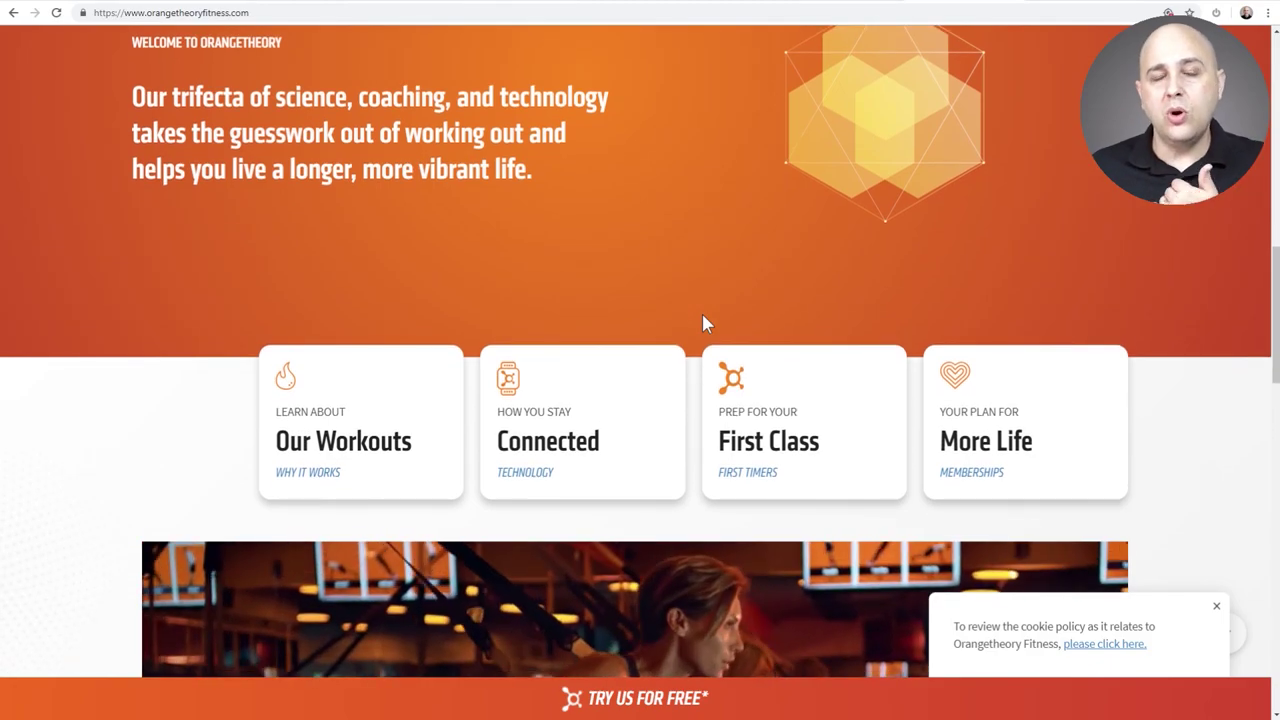
scroll(704, 323, "up", 2)
scroll(702, 316, "up", 1)
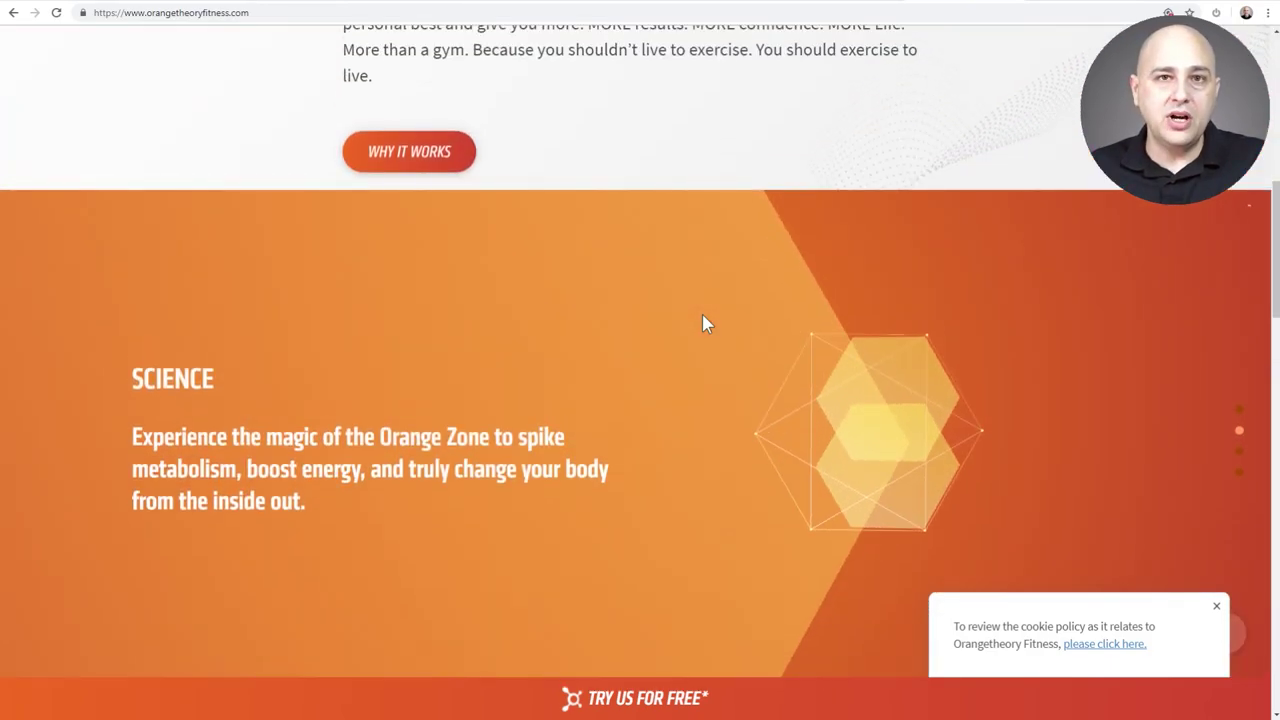
scroll(702, 316, "up", 3)
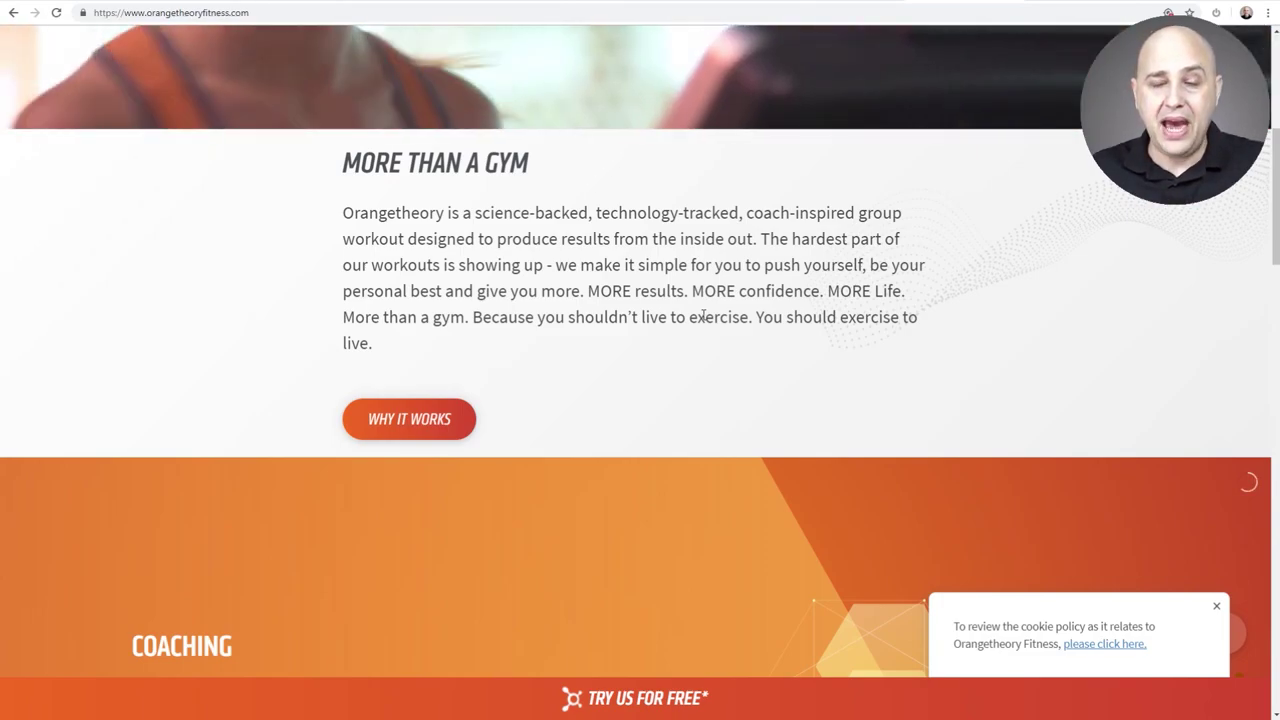
scroll(703, 316, "up", 5)
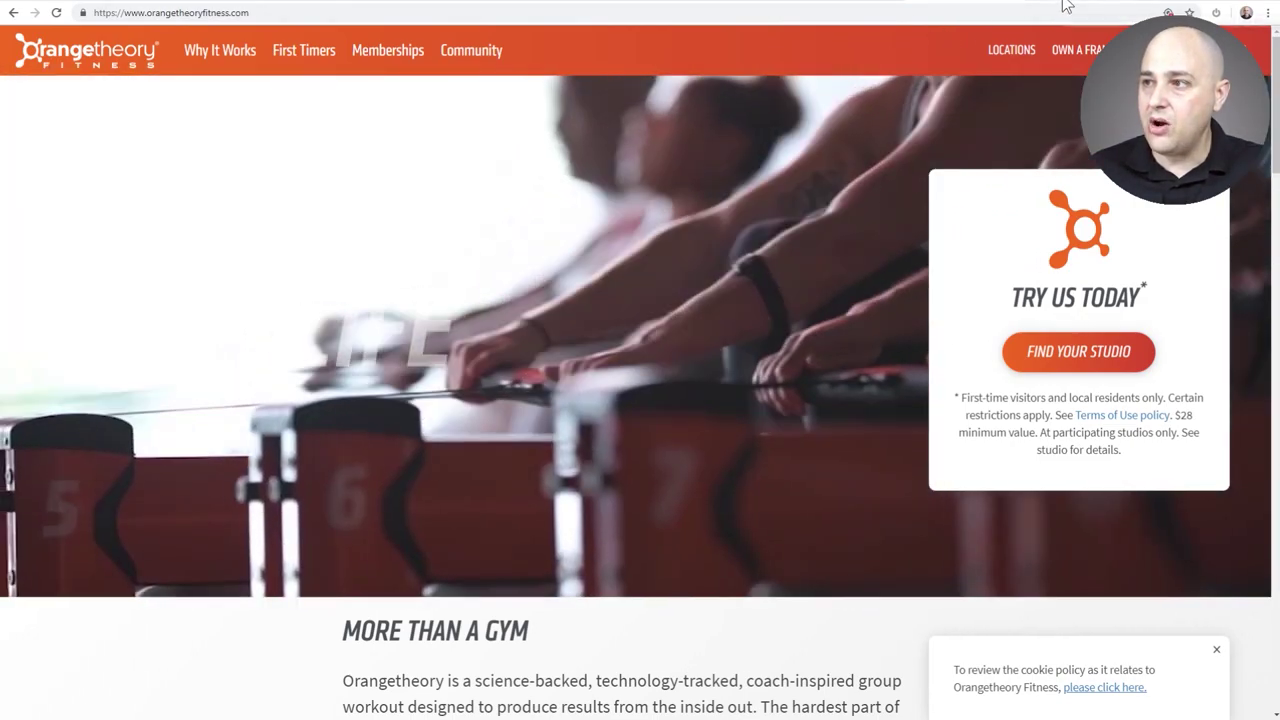
Switch to the open Gixo home page and on to the HeySummit home page
left_click(1065, 6)
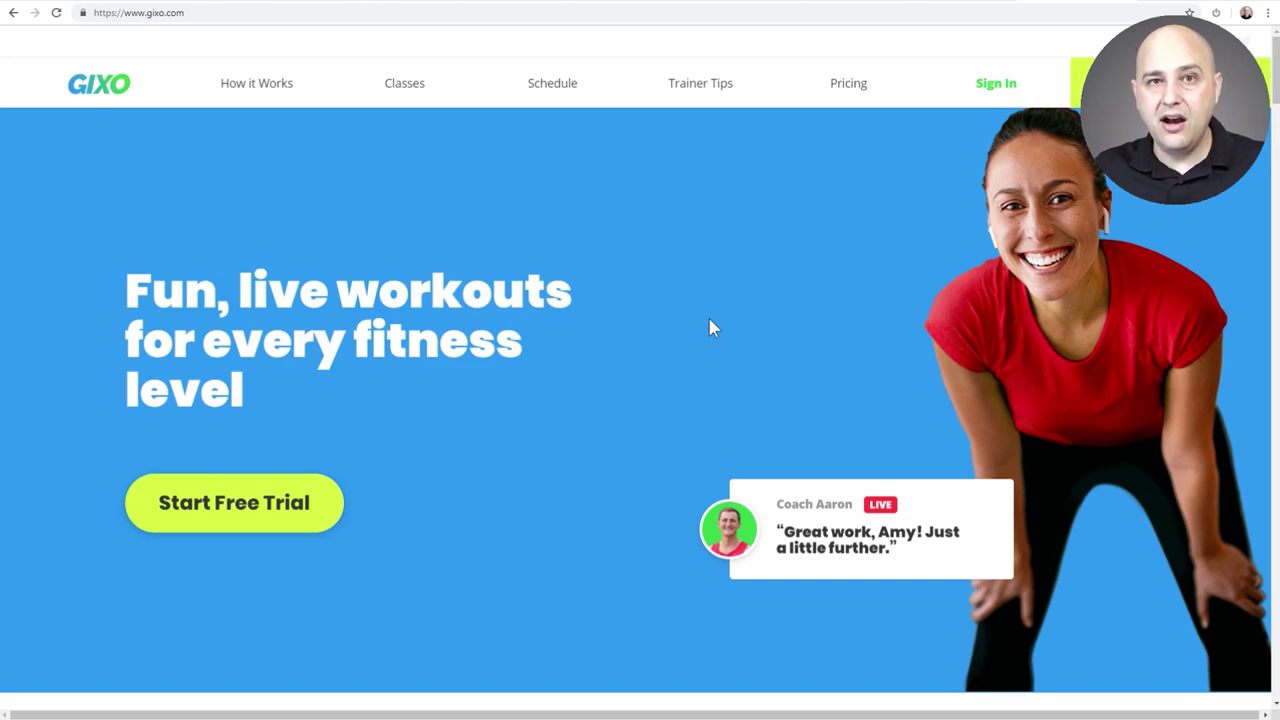
left_click(625, 1)
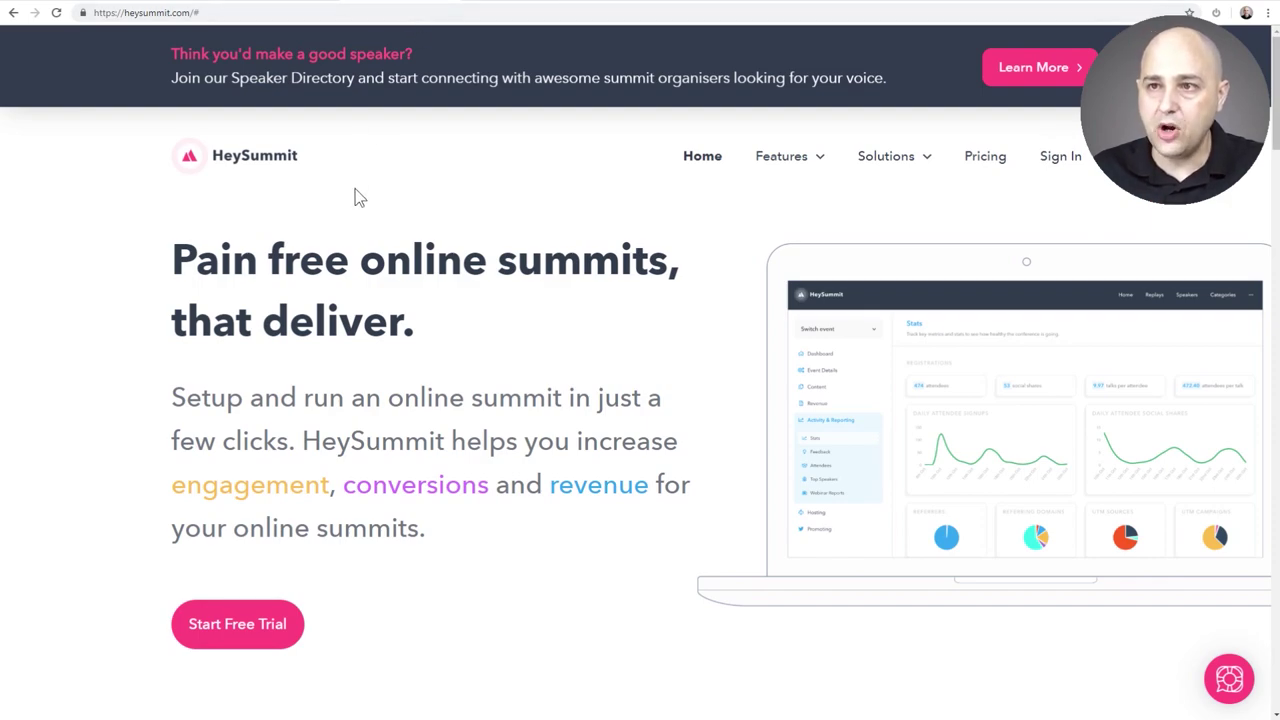
Switch to the AppSumo deal page for HeySummit and read through it to the Single, Double and Multiple plan comparison
left_click(300, 4)
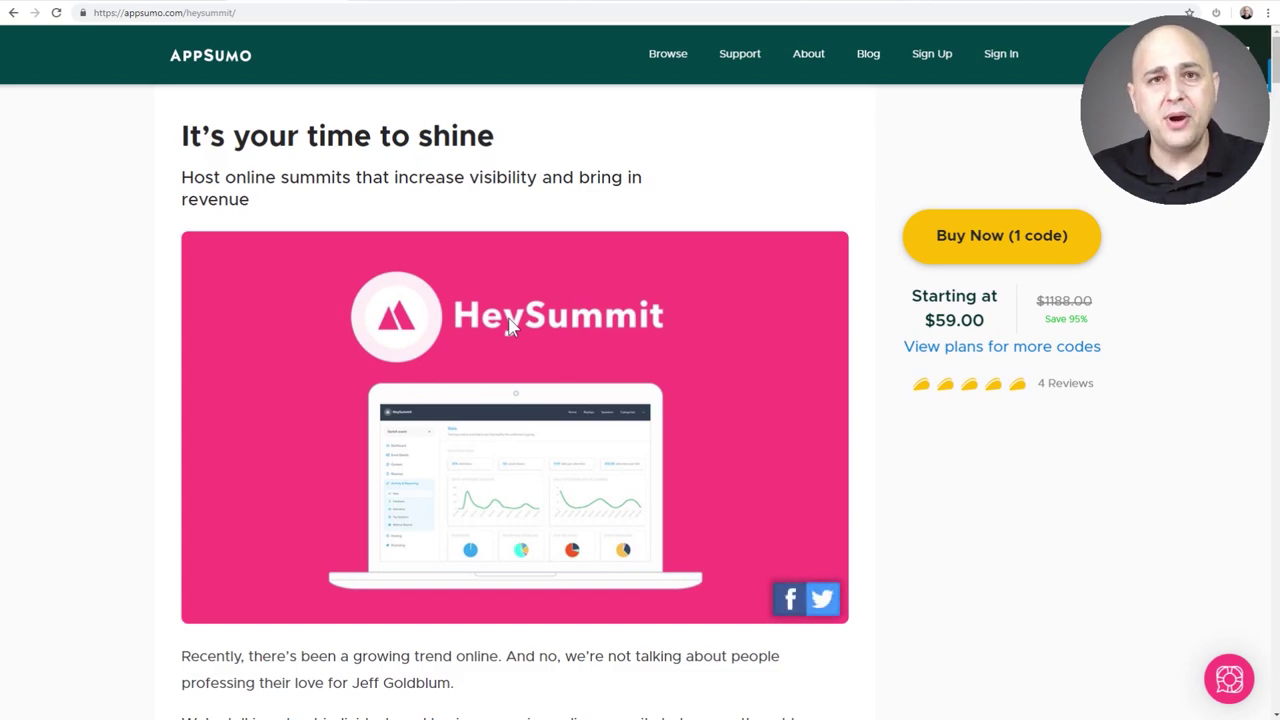
scroll(509, 326, "down", 5)
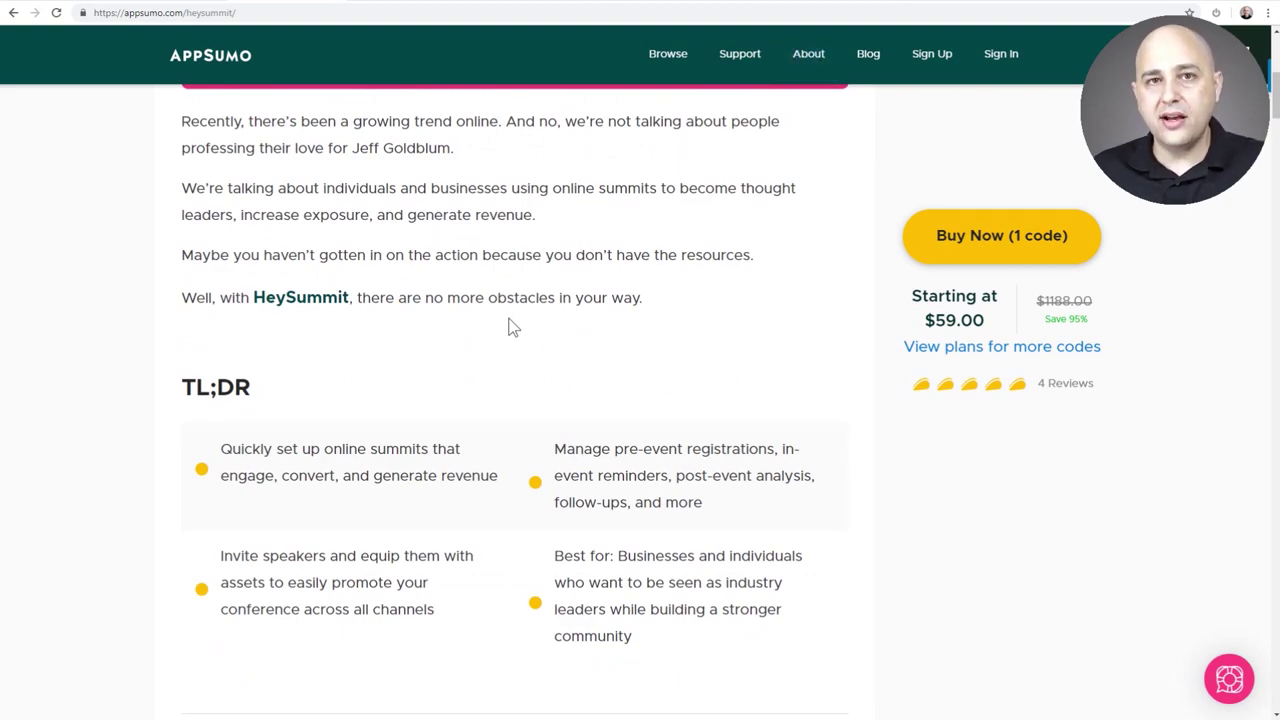
scroll(509, 326, "down", 8)
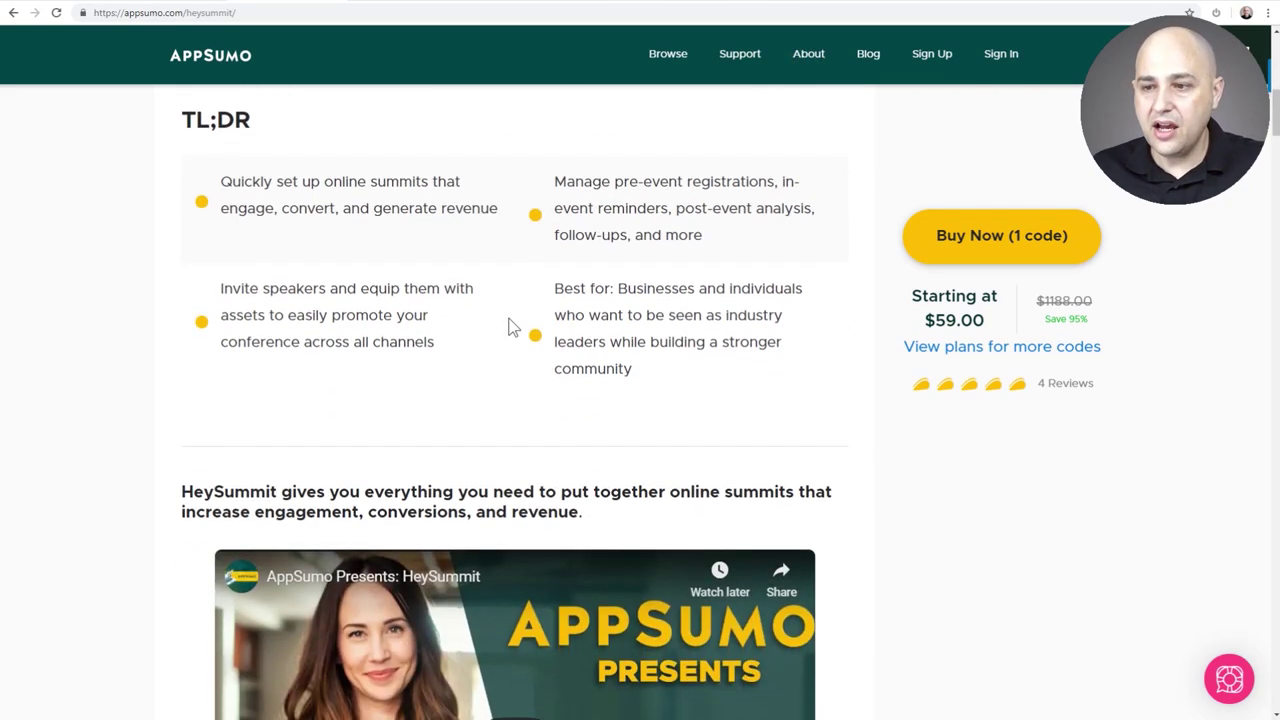
scroll(509, 326, "down", 8)
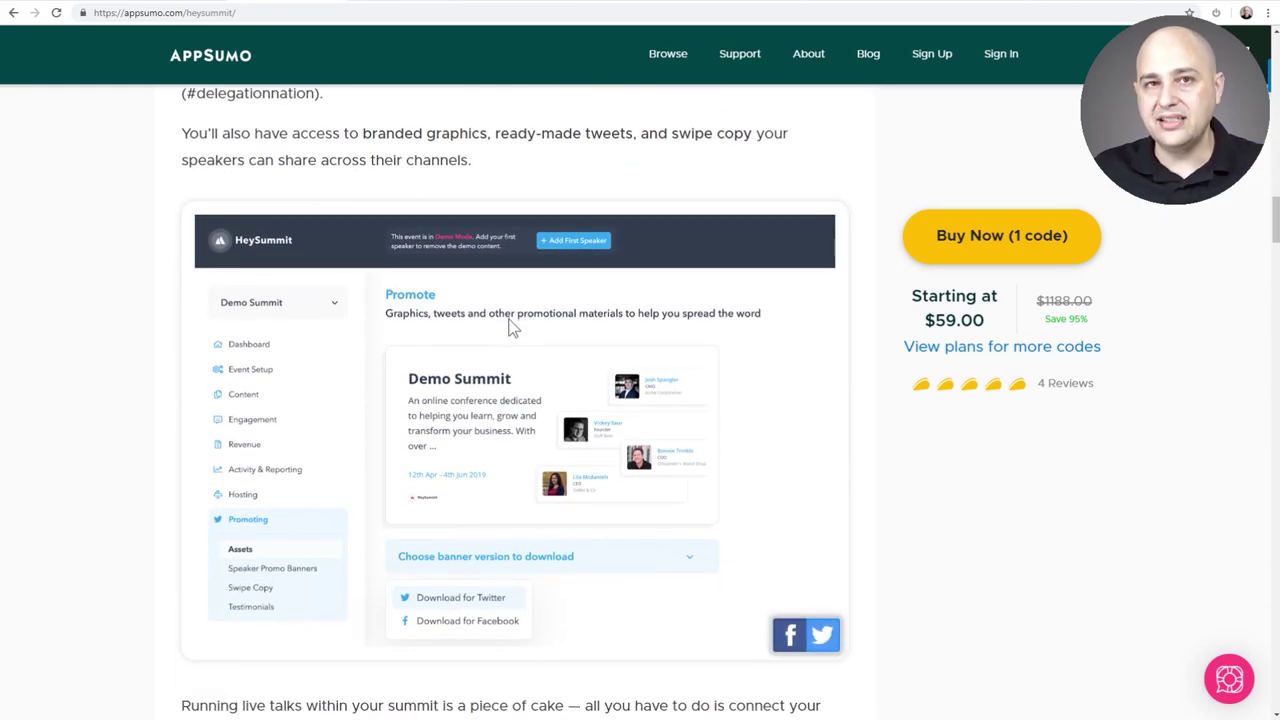
scroll(509, 326, "down", 4)
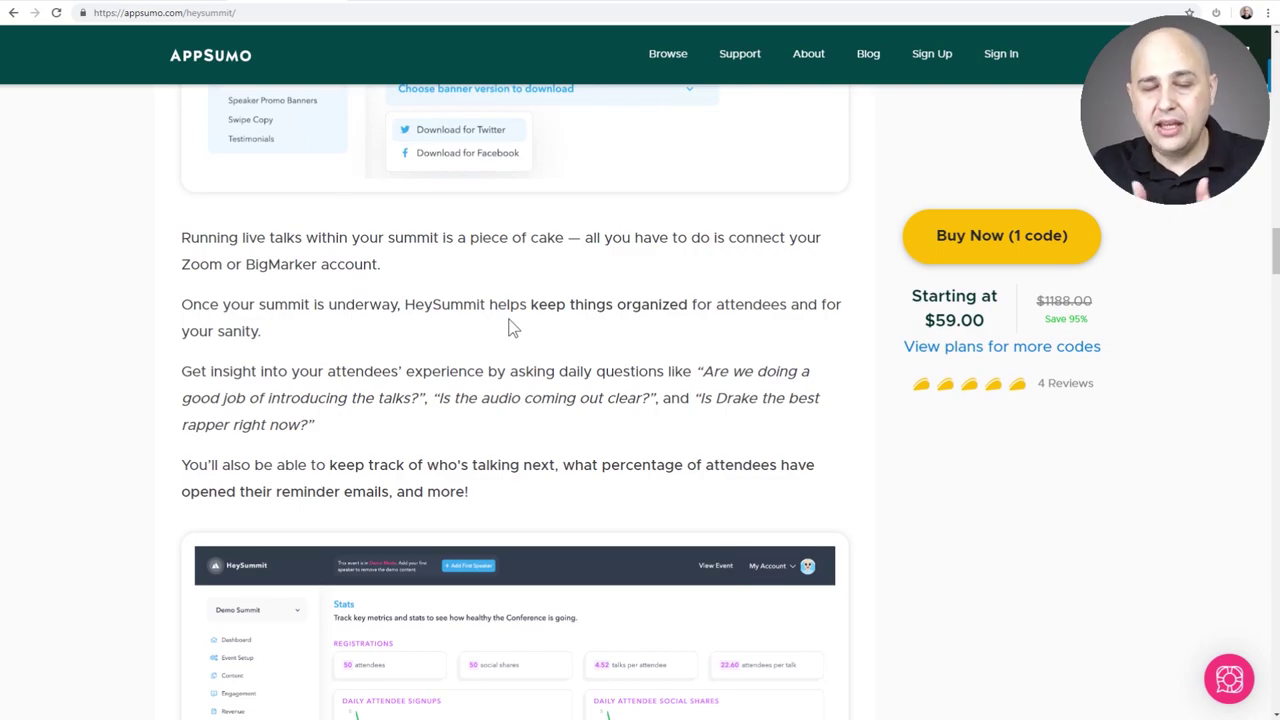
scroll(509, 326, "down", 15)
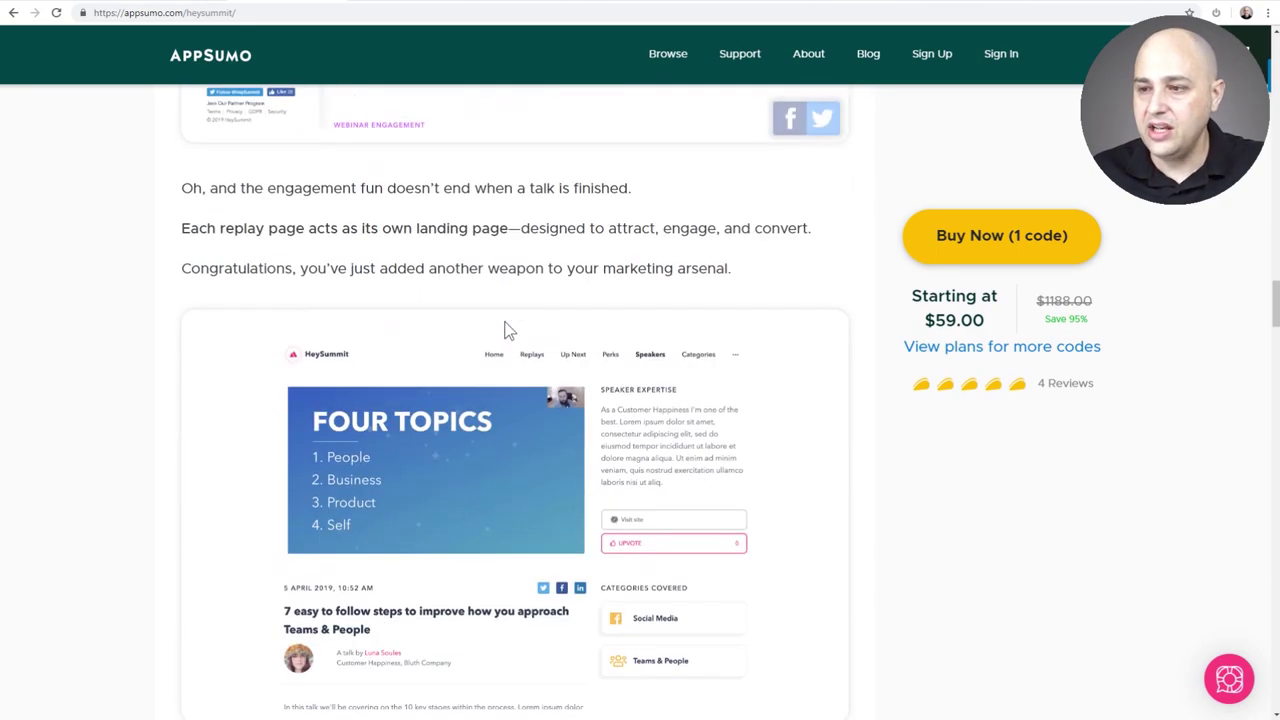
scroll(509, 326, "down", 7)
scroll(509, 326, "up", 1)
scroll(509, 326, "down", 3)
scroll(505, 330, "down", 1)
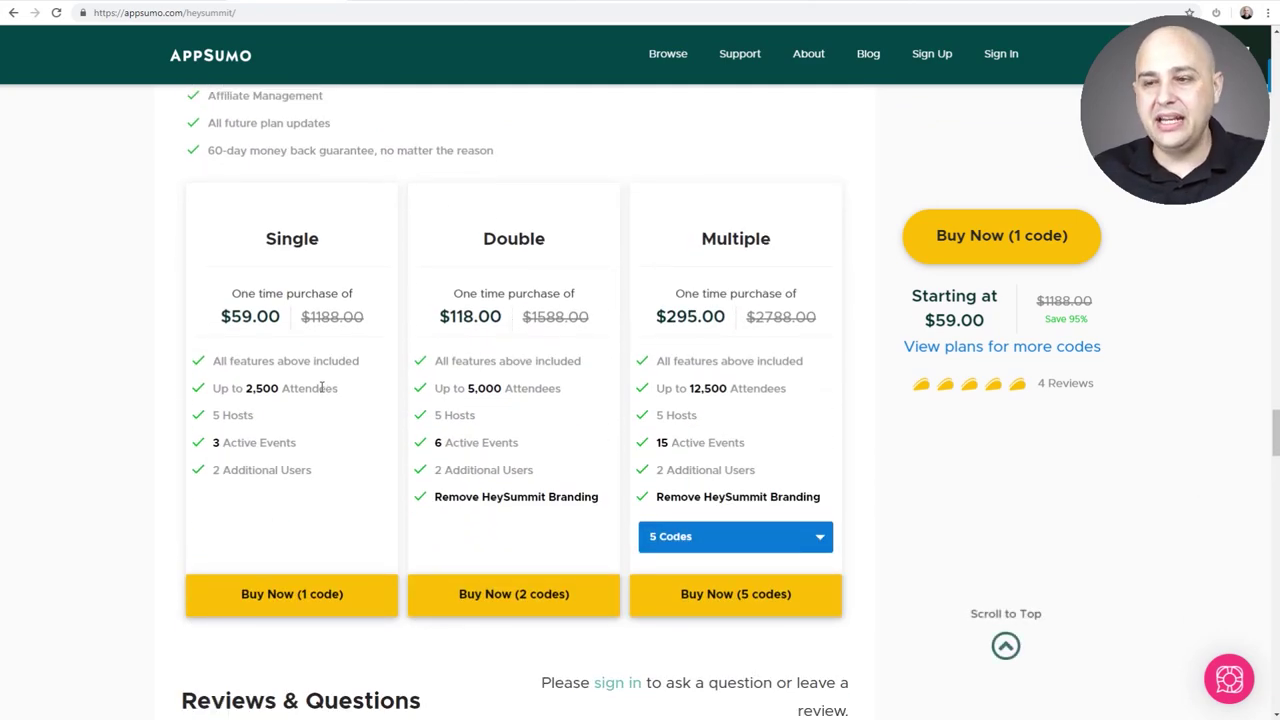
Highlight the Double plan's name, price, attendee limit and branding removal, and check the Multiple plan's code quantity selector
double_click(540, 240)
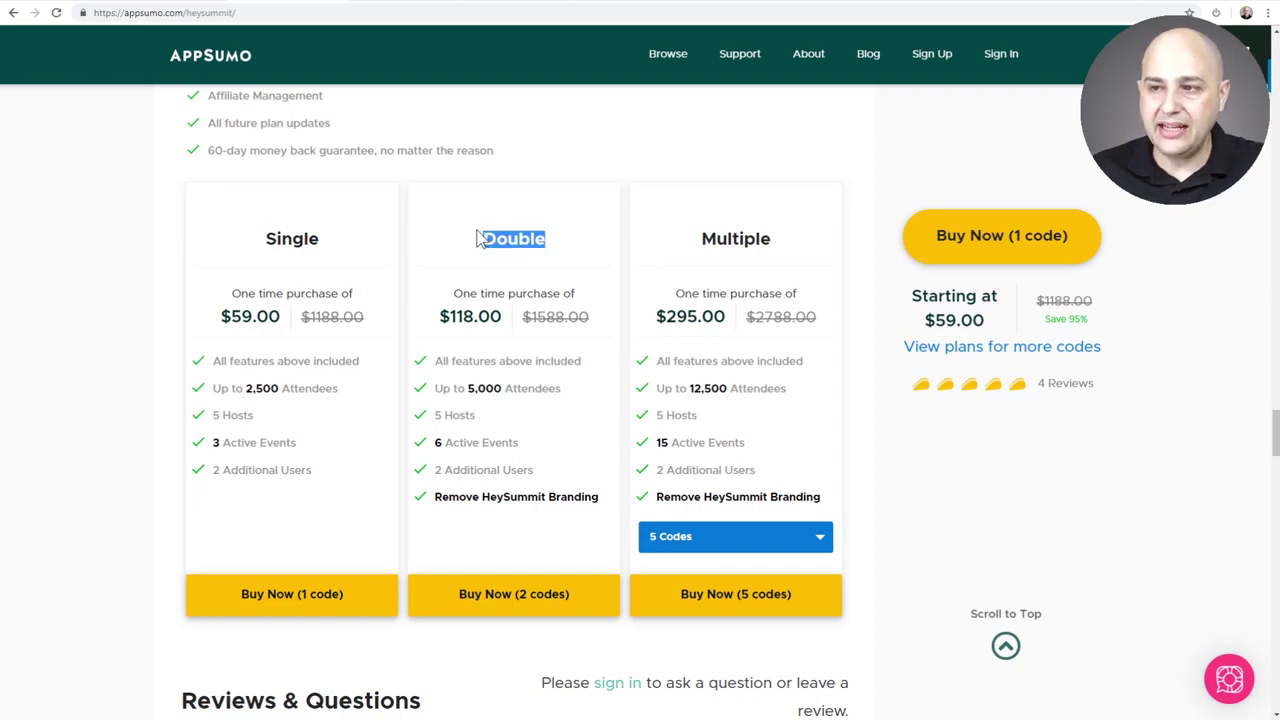
left_click(453, 313)
left_click_drag(453, 313, 496, 316)
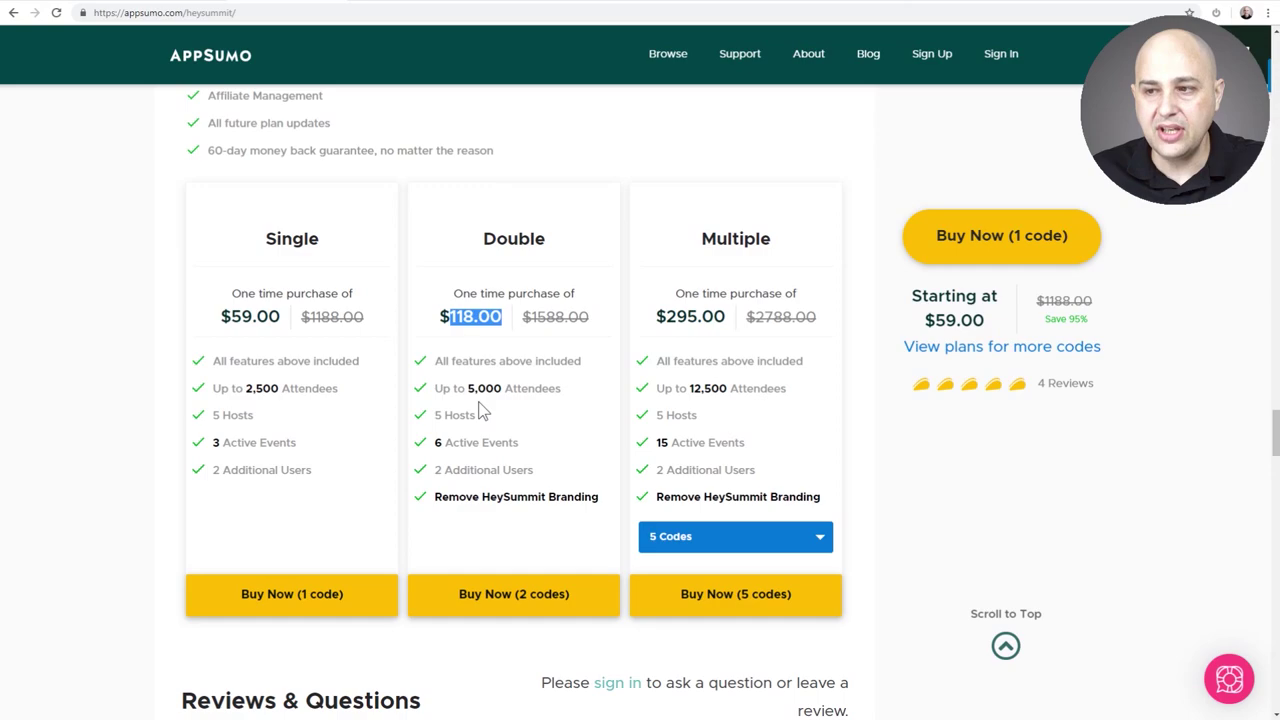
left_click_drag(464, 388, 510, 390)
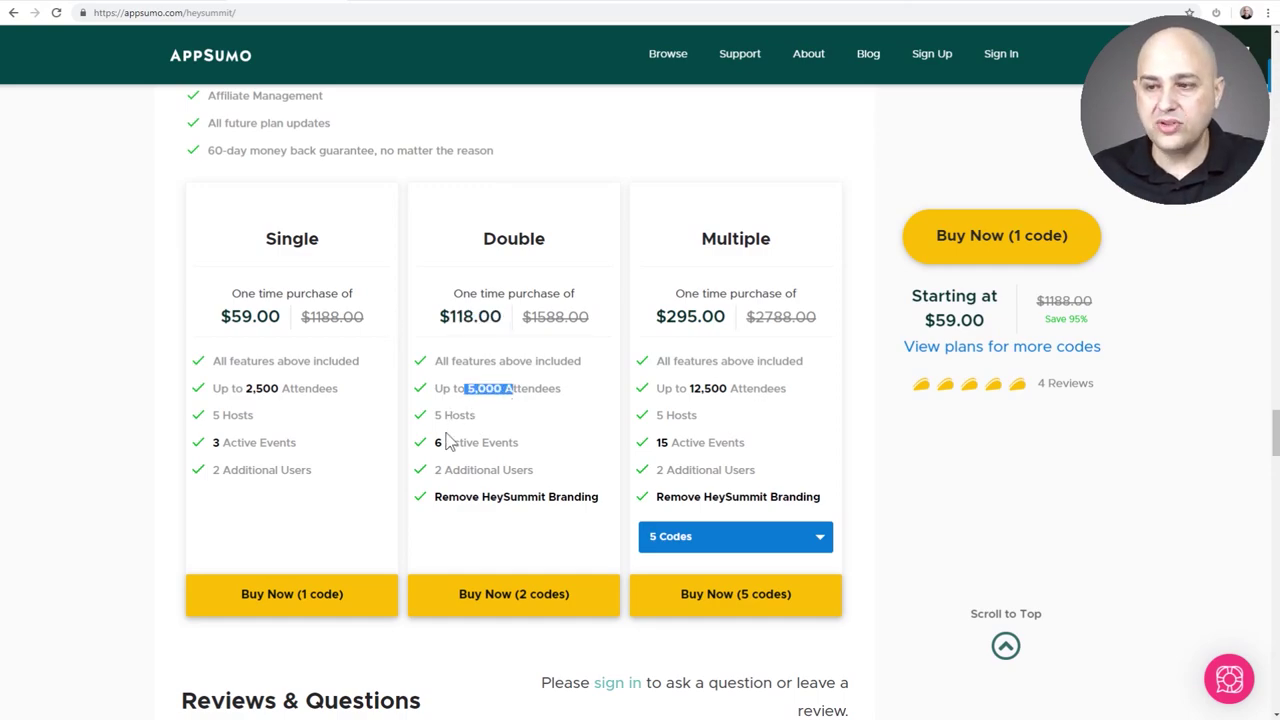
left_click_drag(434, 497, 587, 503)
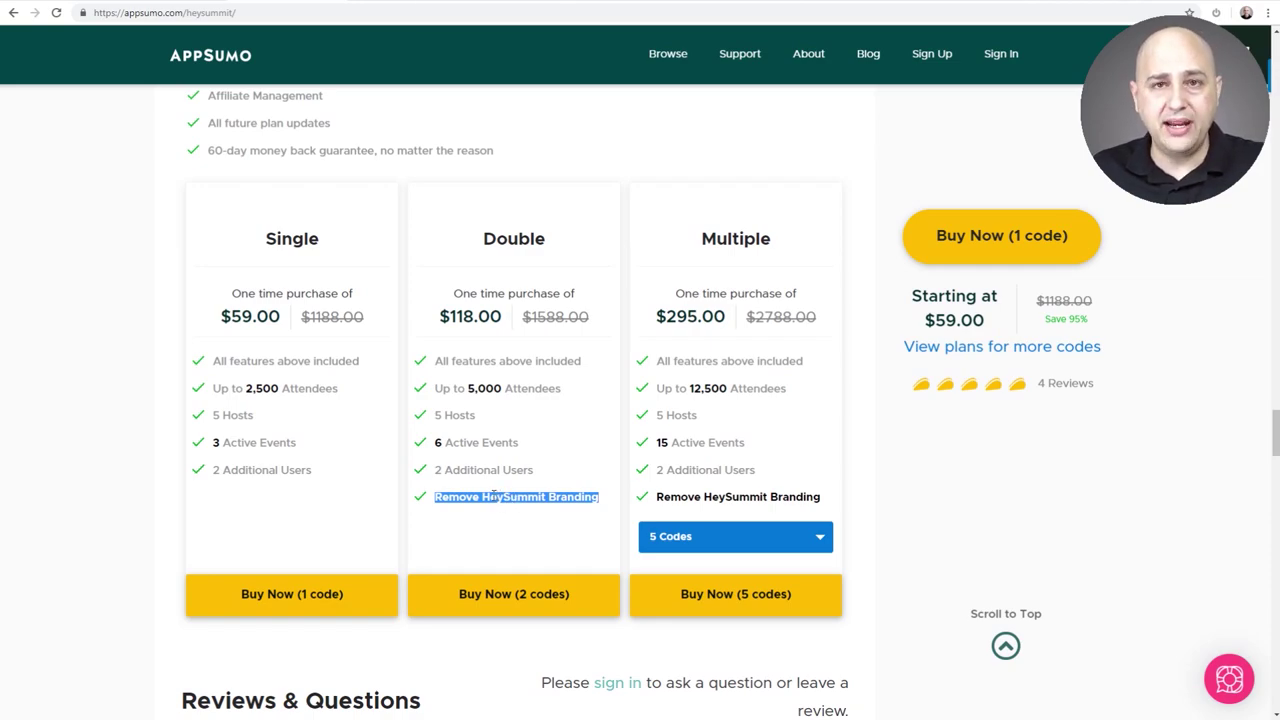
left_click(760, 548)
left_click(760, 550)
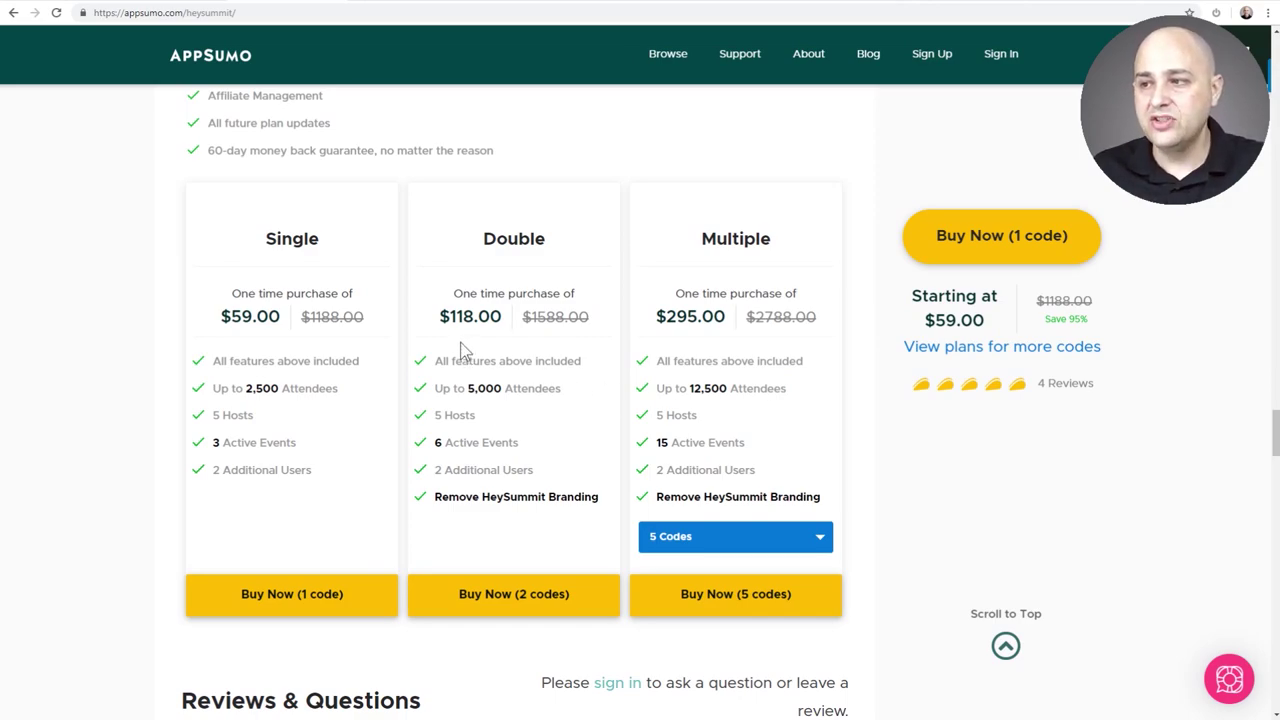
Review the list of features included in all plans above the plan comparison
scroll(462, 350, "up", 4)
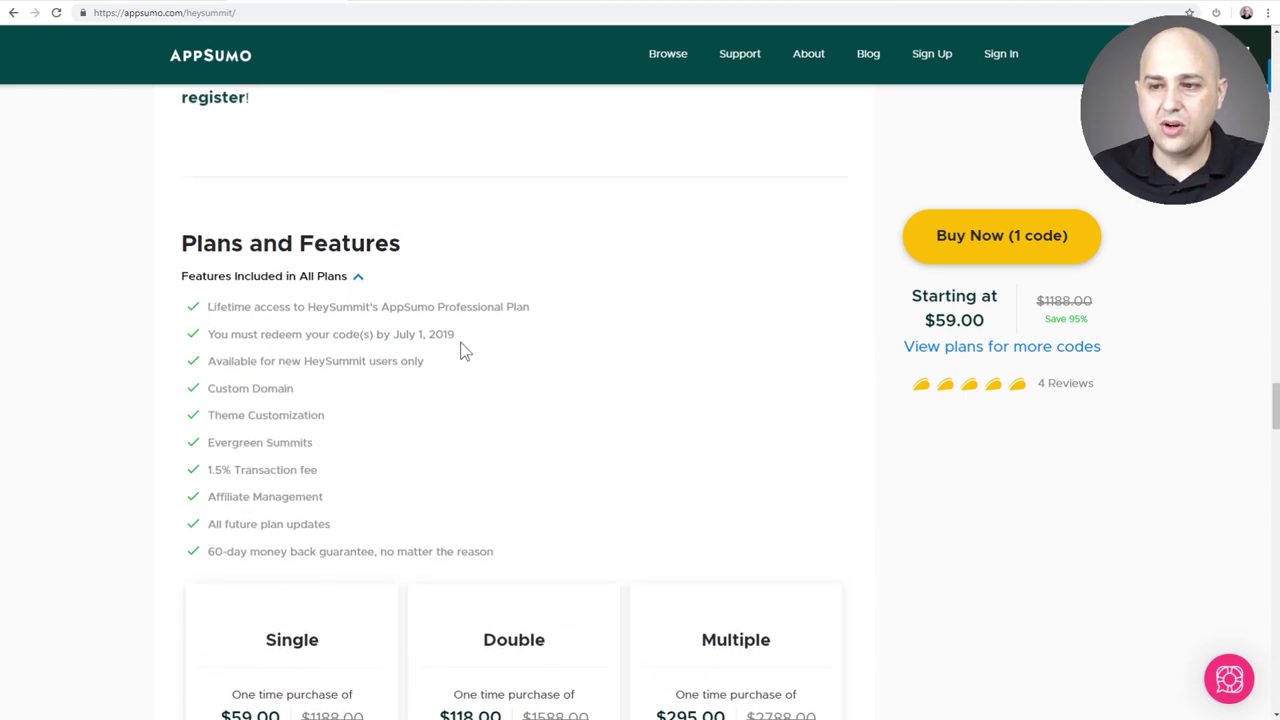
scroll(462, 350, "down", 1)
scroll(462, 350, "down", 1)
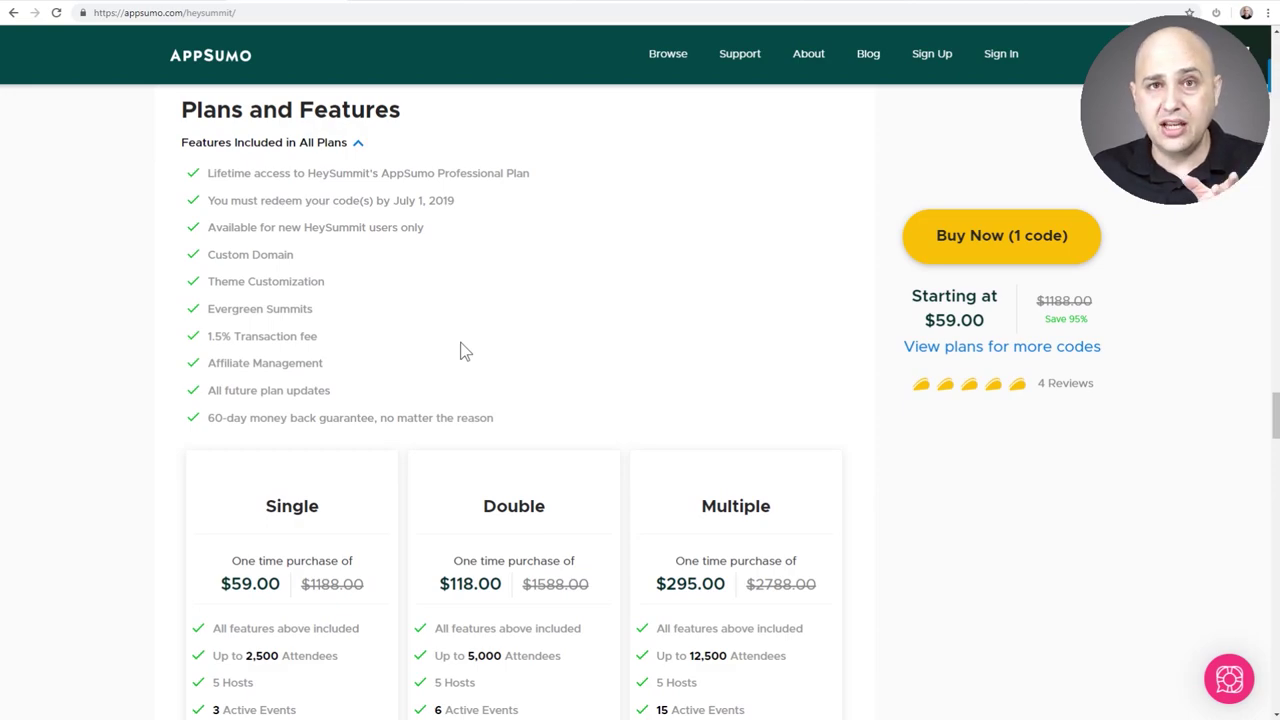
Switch to the HeySummit home page and read from the introduction through the attendee engagement section, clearing the highlighted speaker onboarding heading
left_click(388, 8)
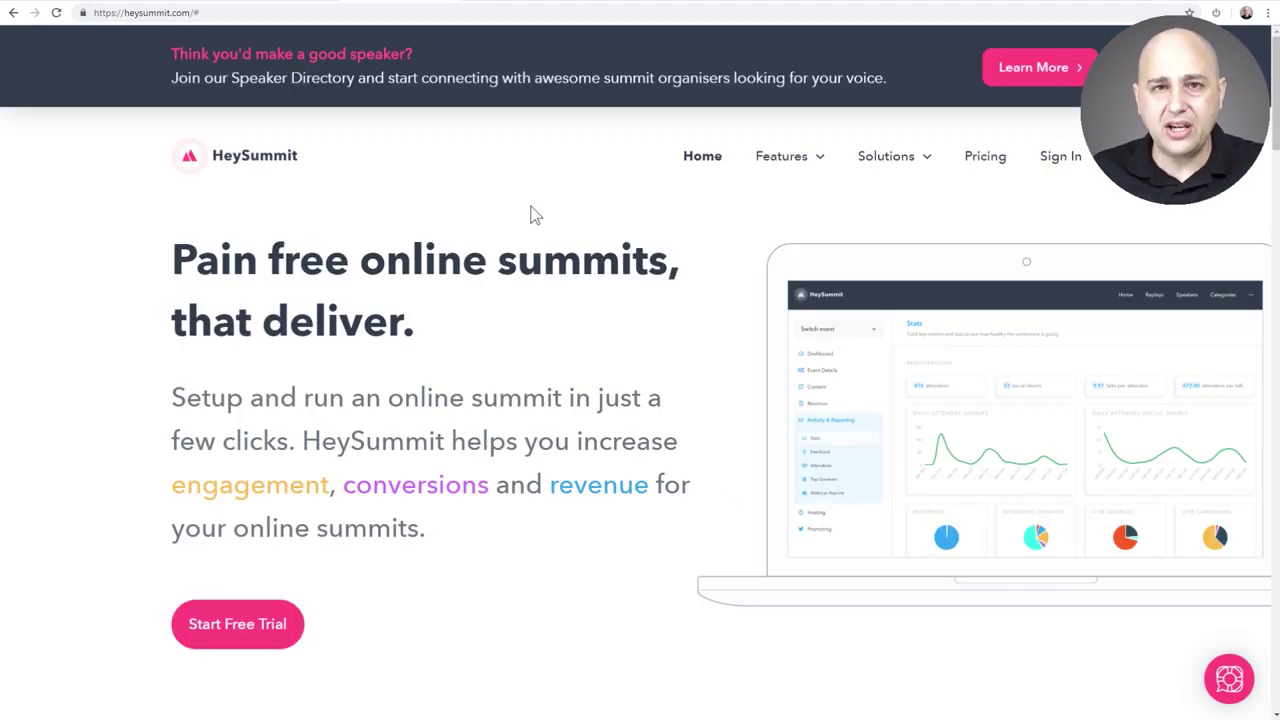
scroll(535, 214, "down", 1)
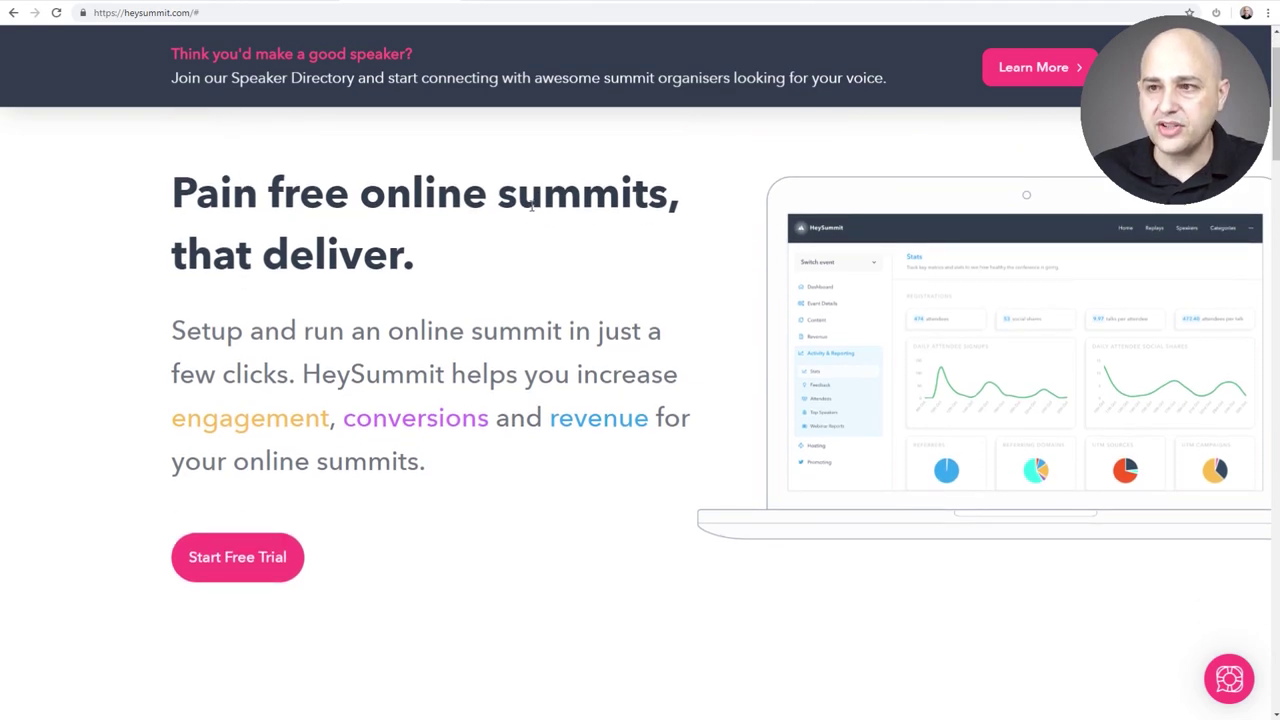
scroll(535, 214, "up", 1)
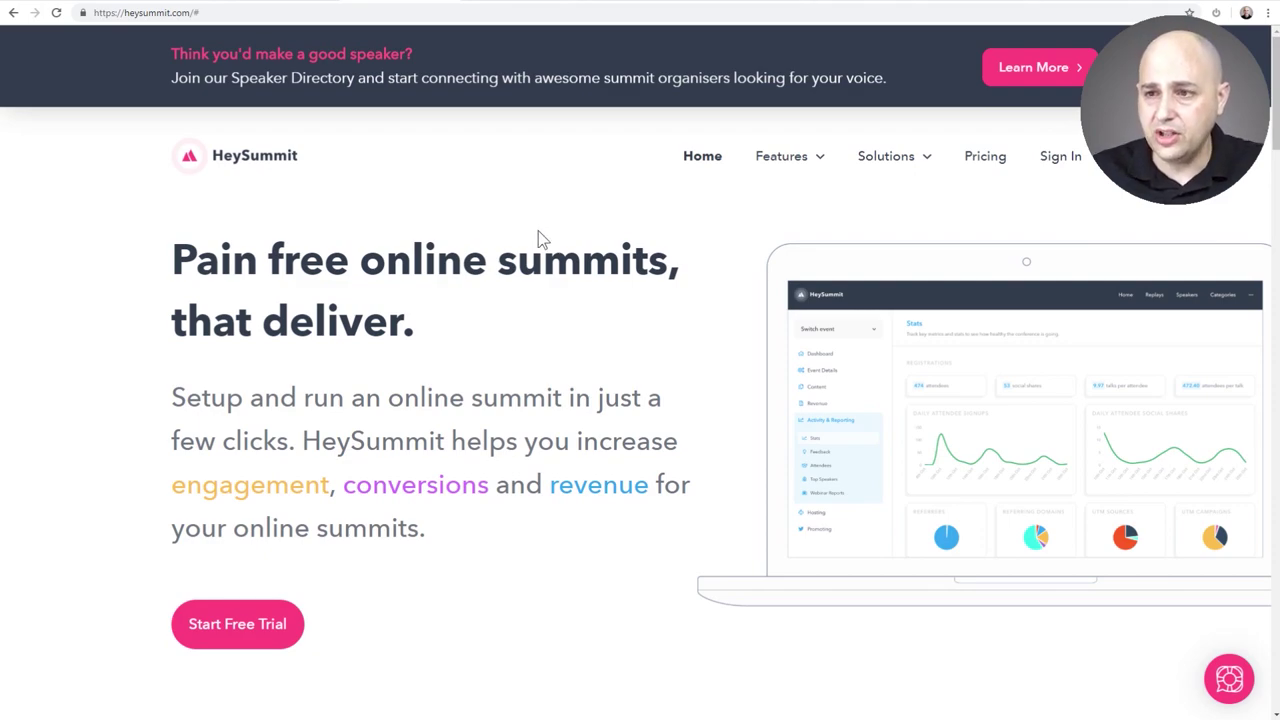
scroll(540, 250, "down", 3)
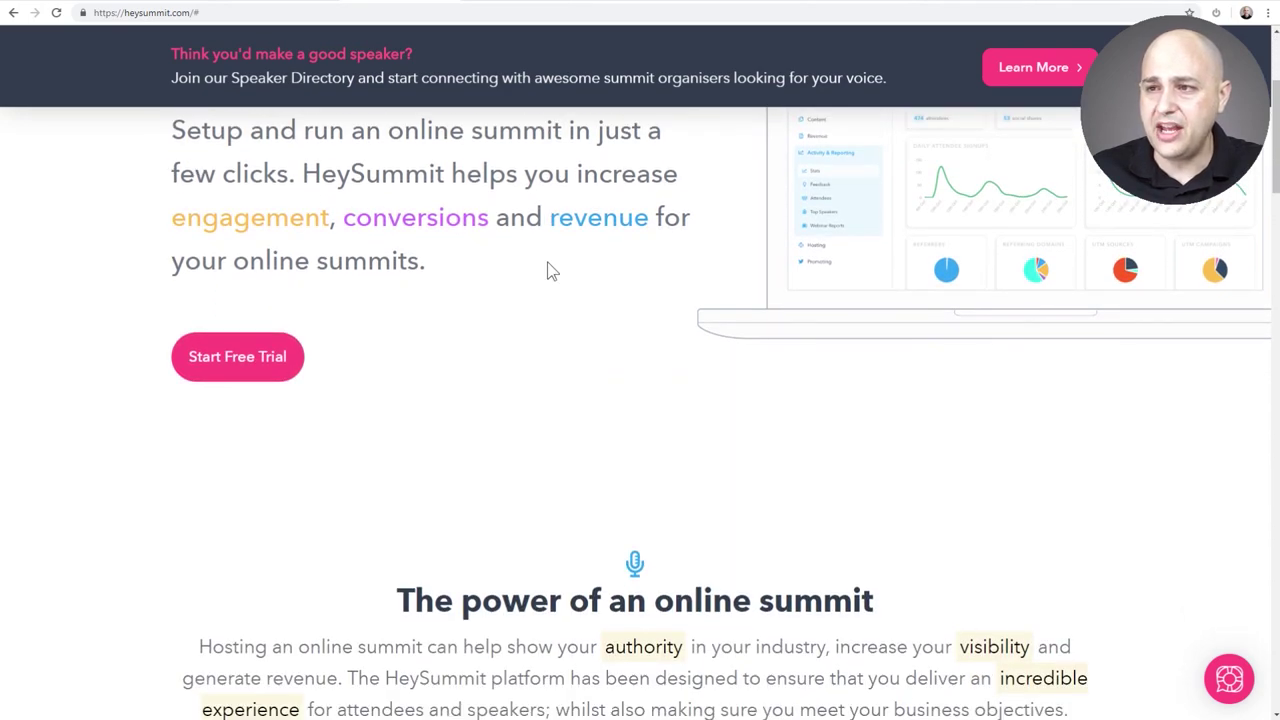
scroll(548, 270, "down", 2)
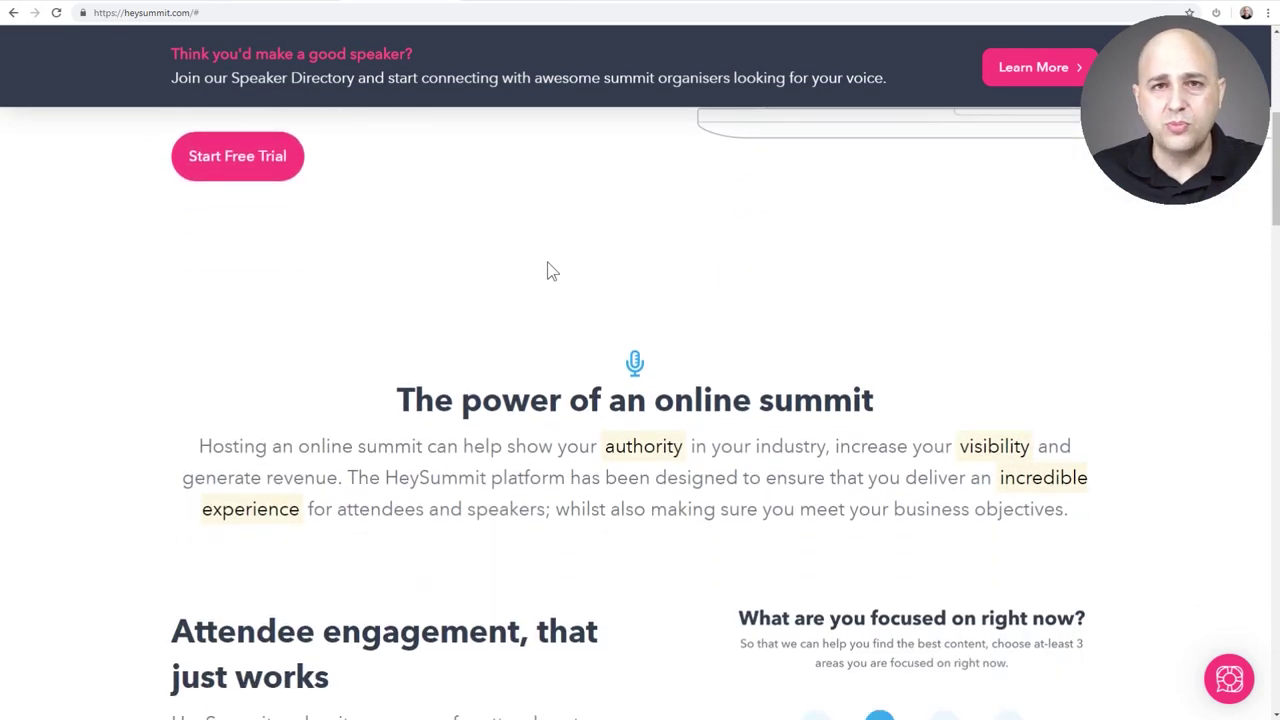
scroll(548, 270, "down", 1)
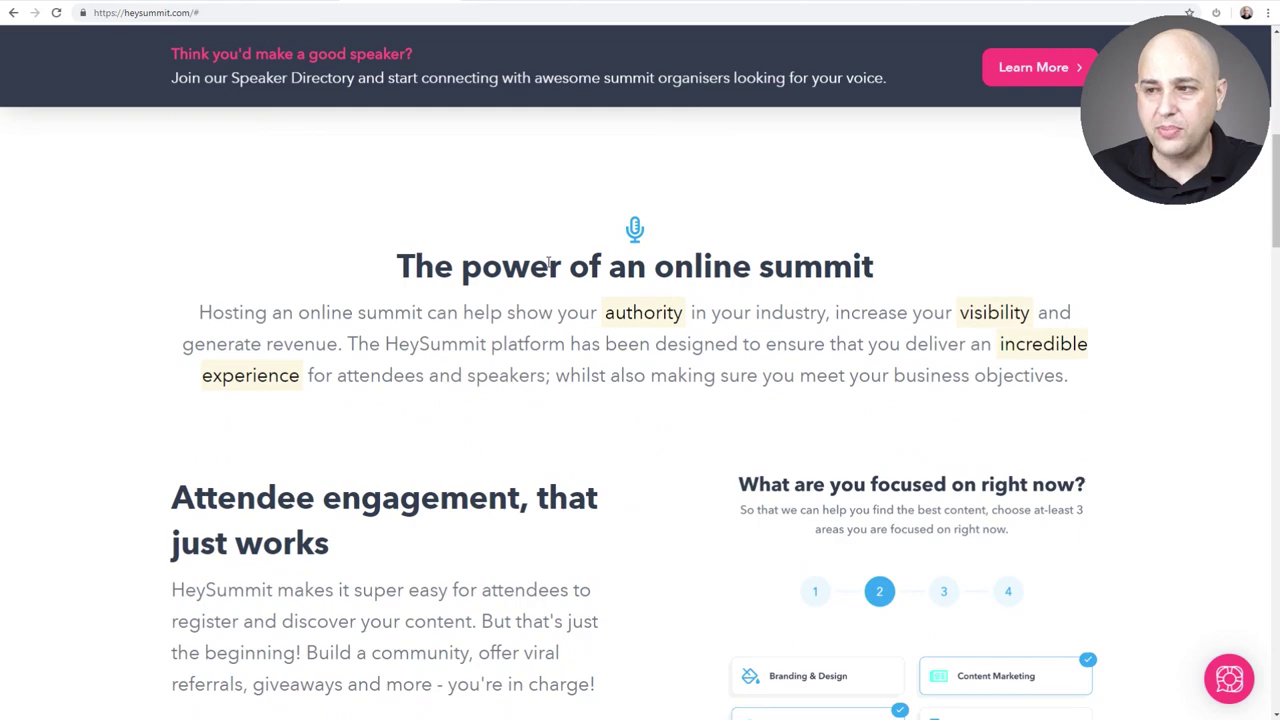
scroll(548, 264, "down", 2)
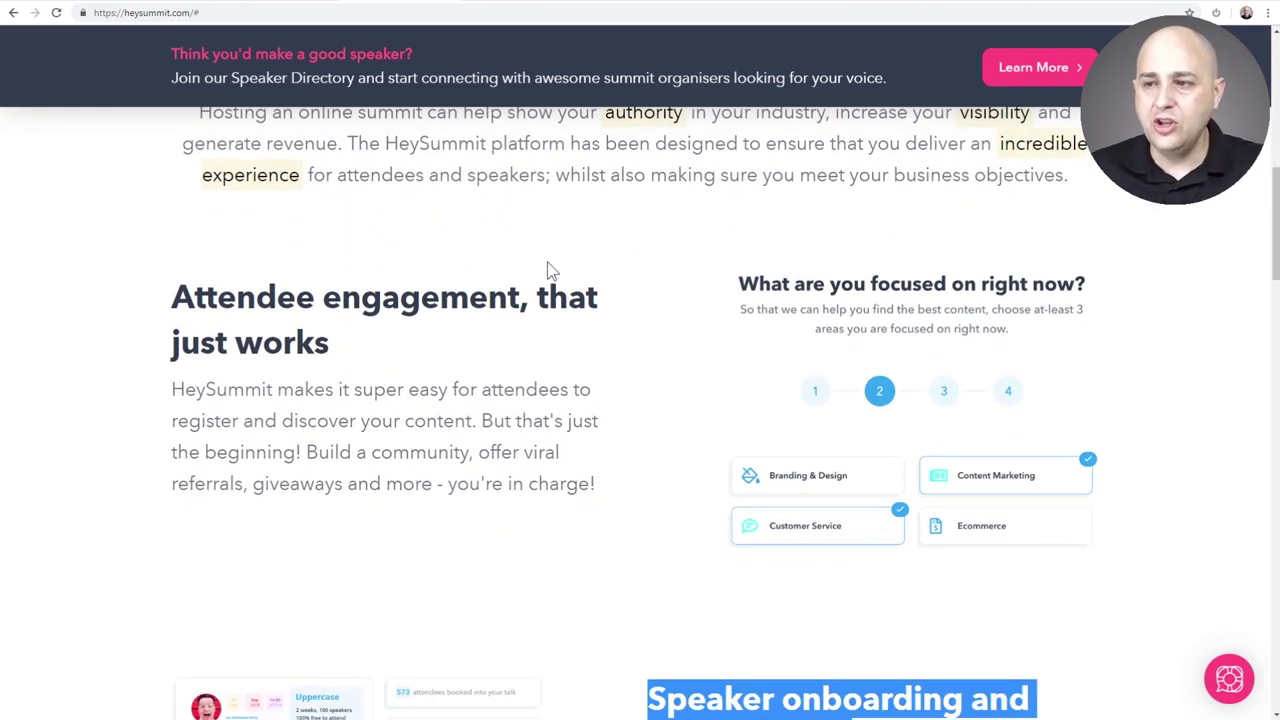
scroll(548, 270, "down", 1)
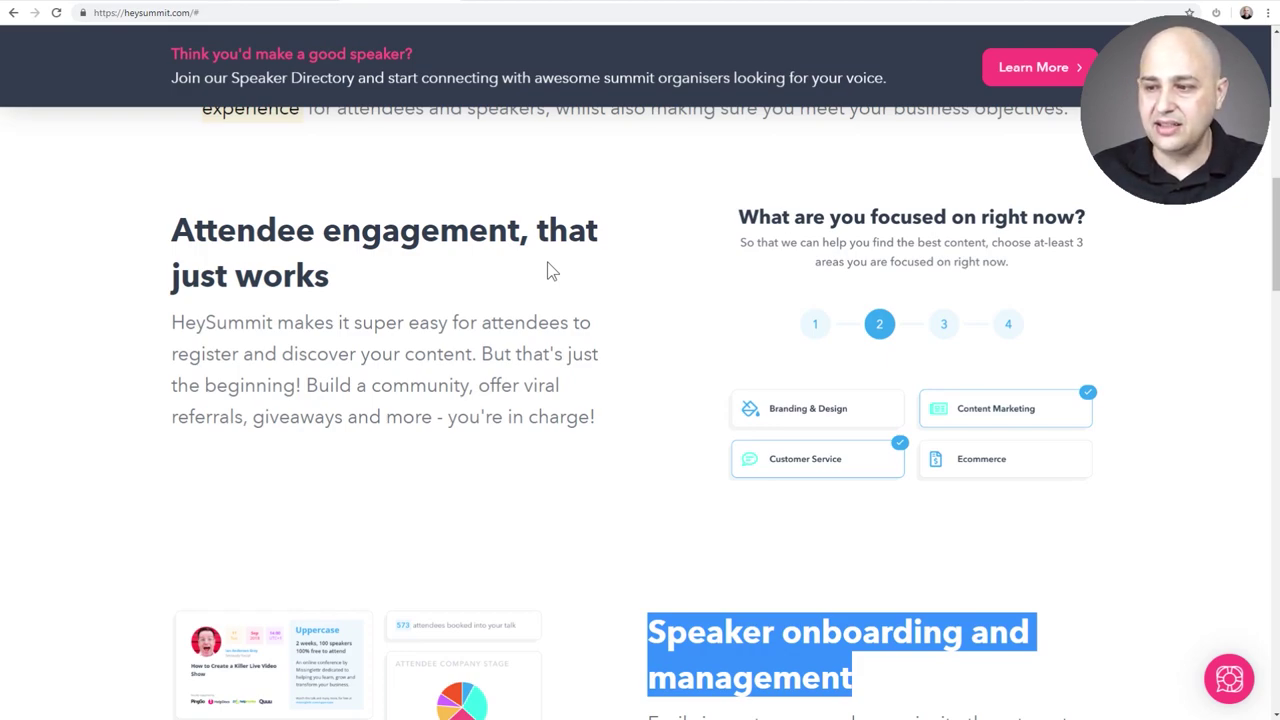
left_click(548, 270)
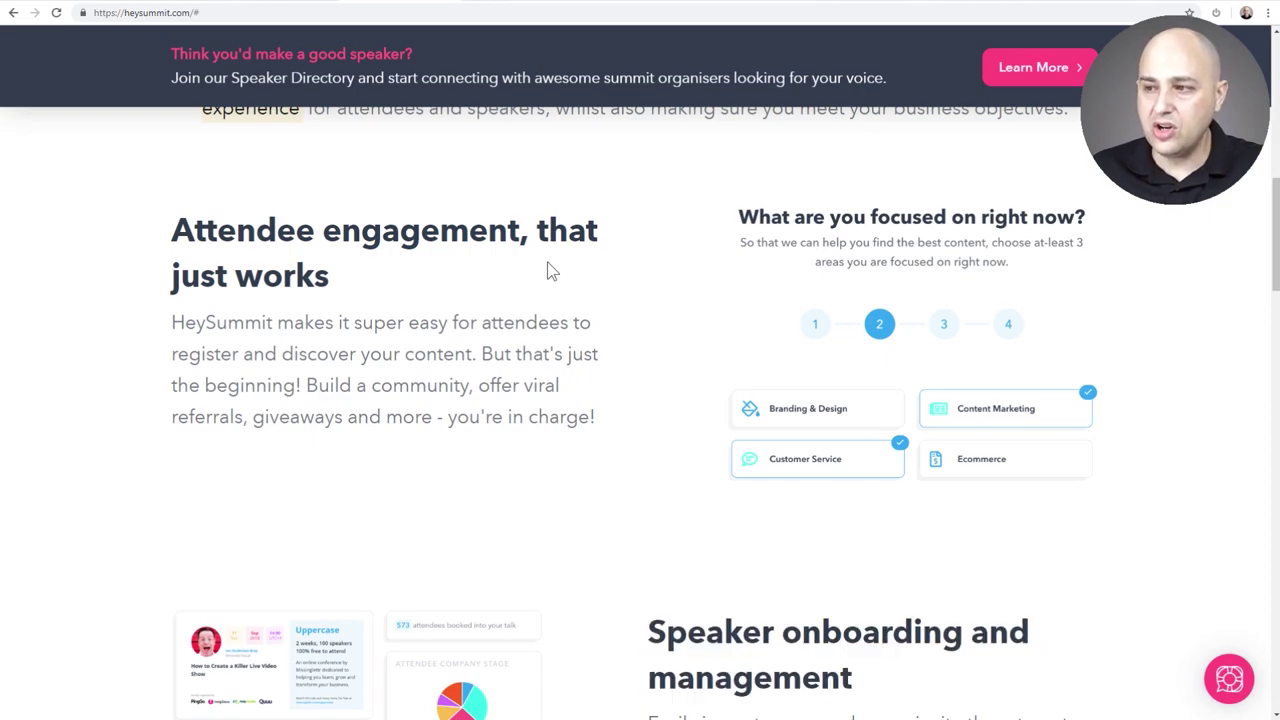
Read the home page's section on speaker onboarding and management
scroll(548, 270, "down", 1)
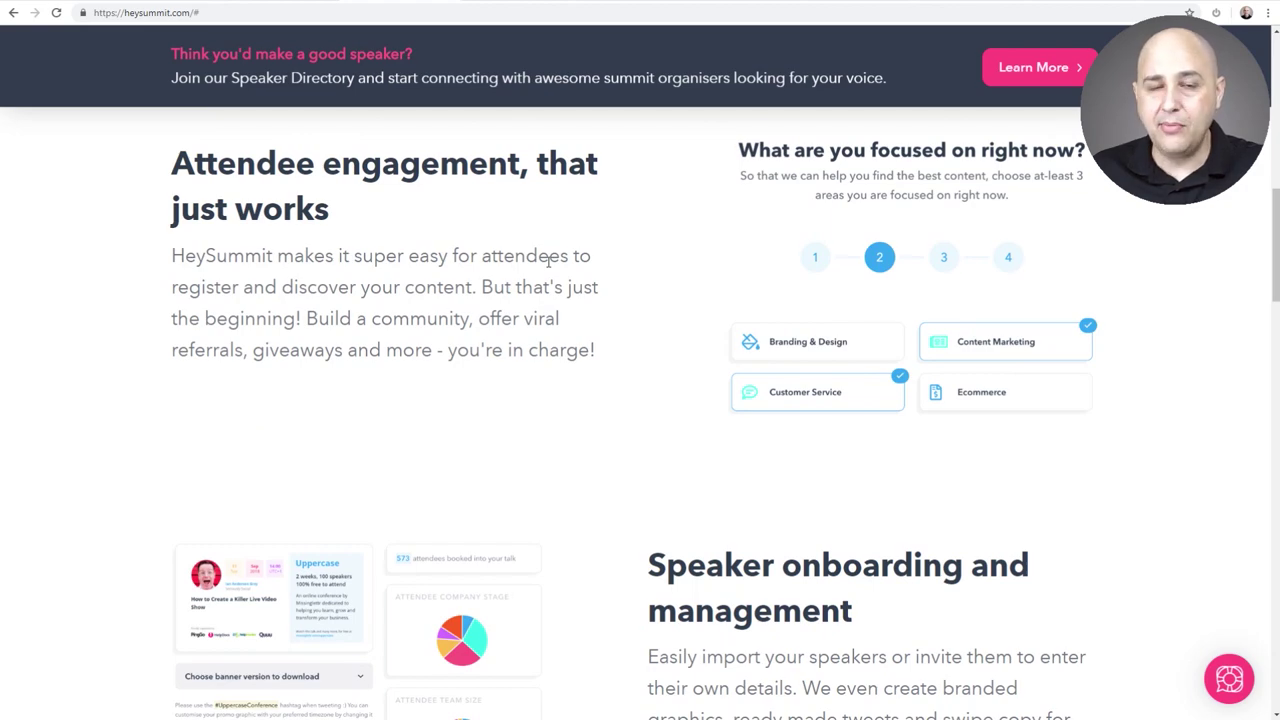
scroll(548, 262, "down", 3)
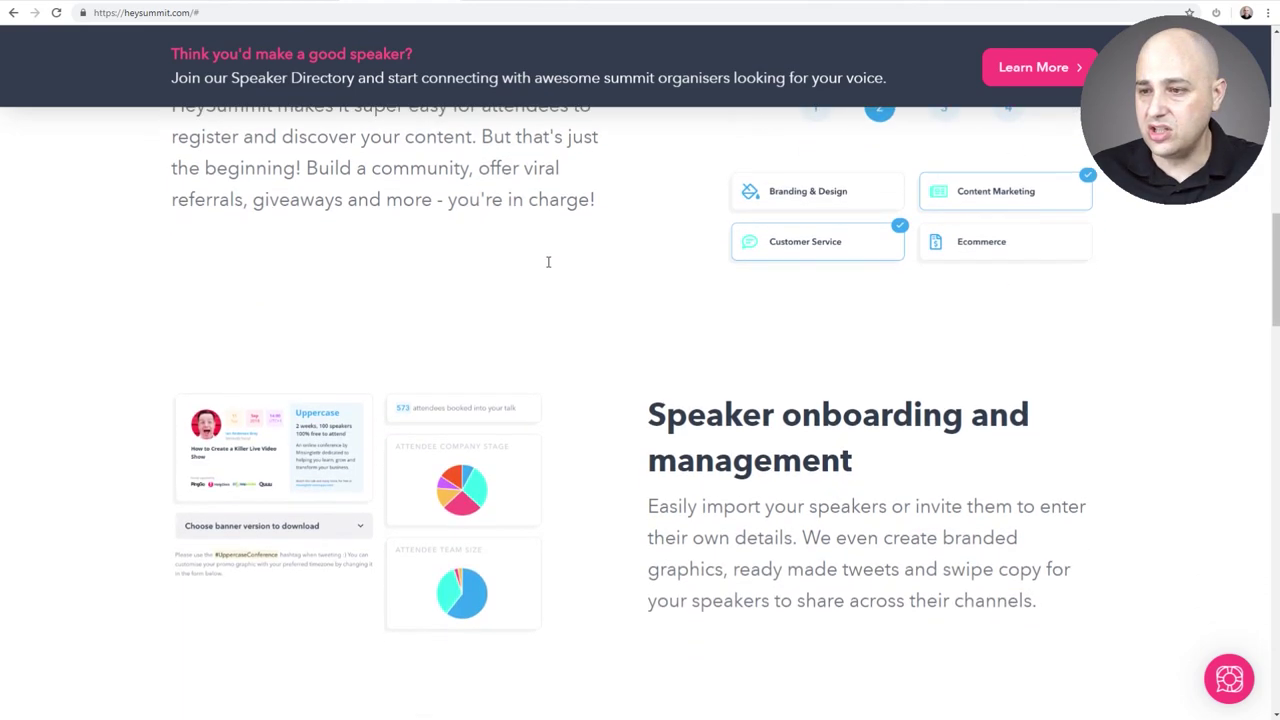
scroll(548, 270, "down", 1)
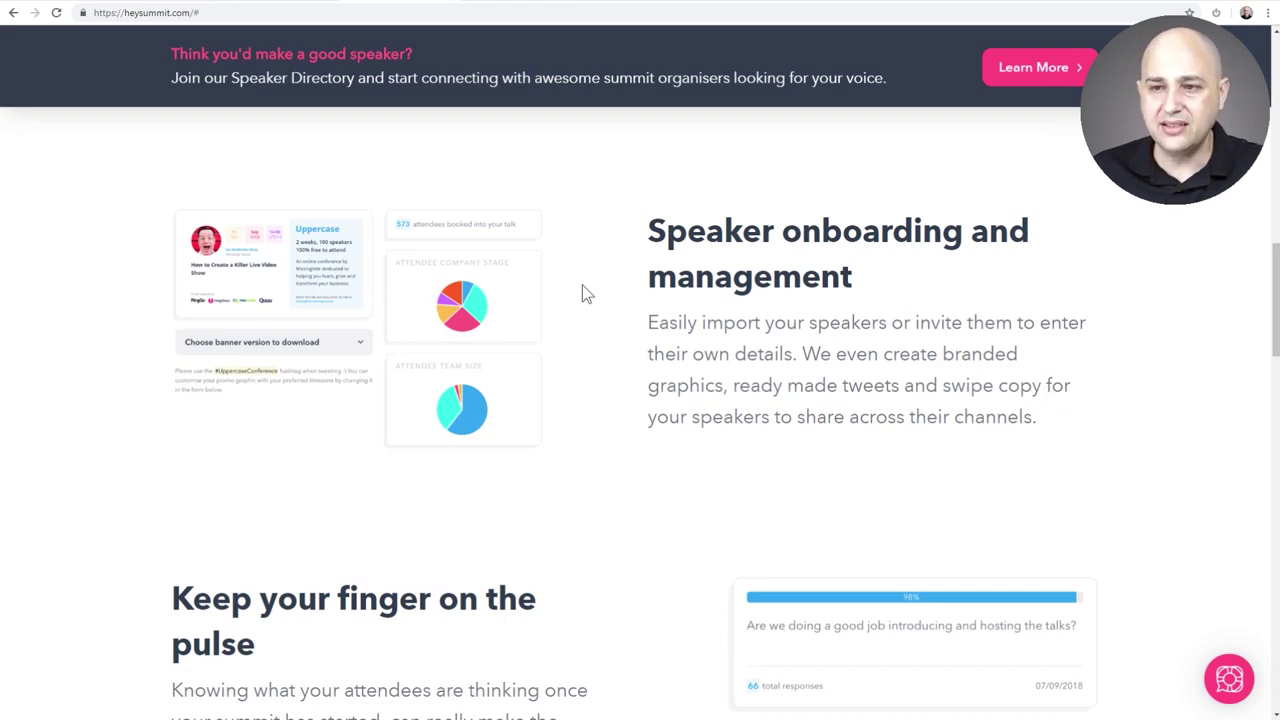
scroll(583, 287, "down", 1)
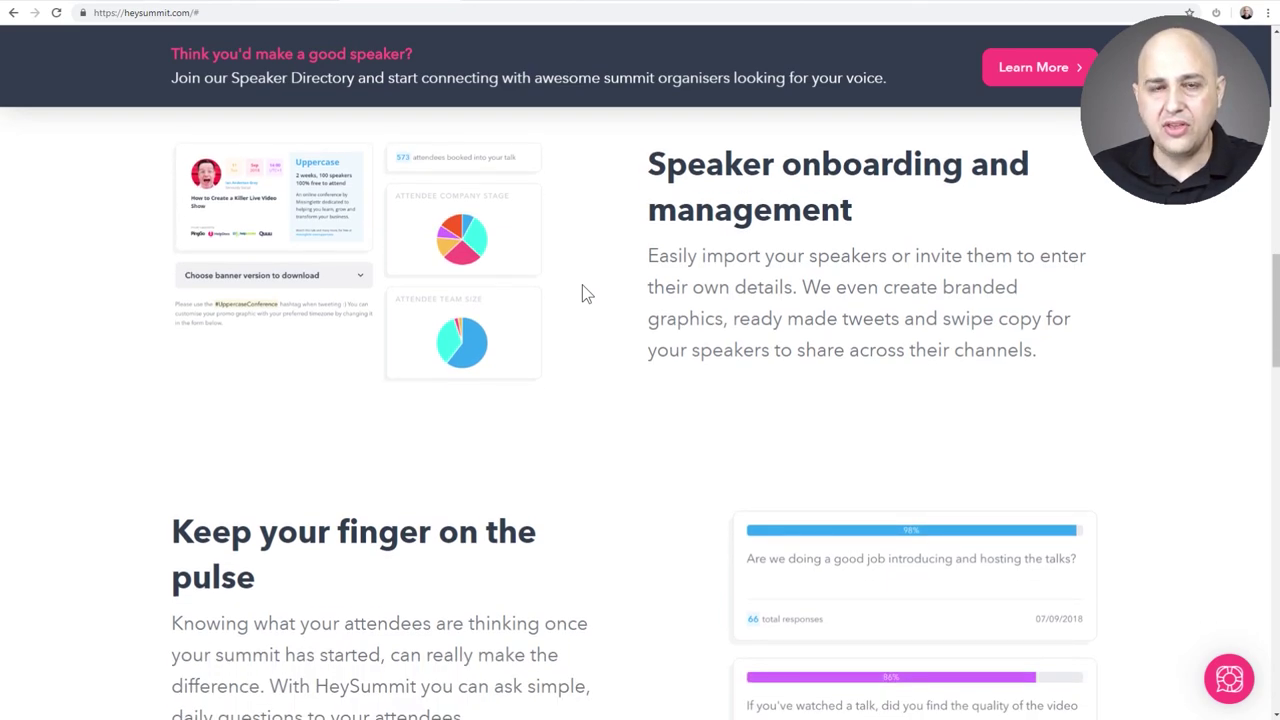
scroll(582, 285, "down", 2)
scroll(582, 285, "up", 2)
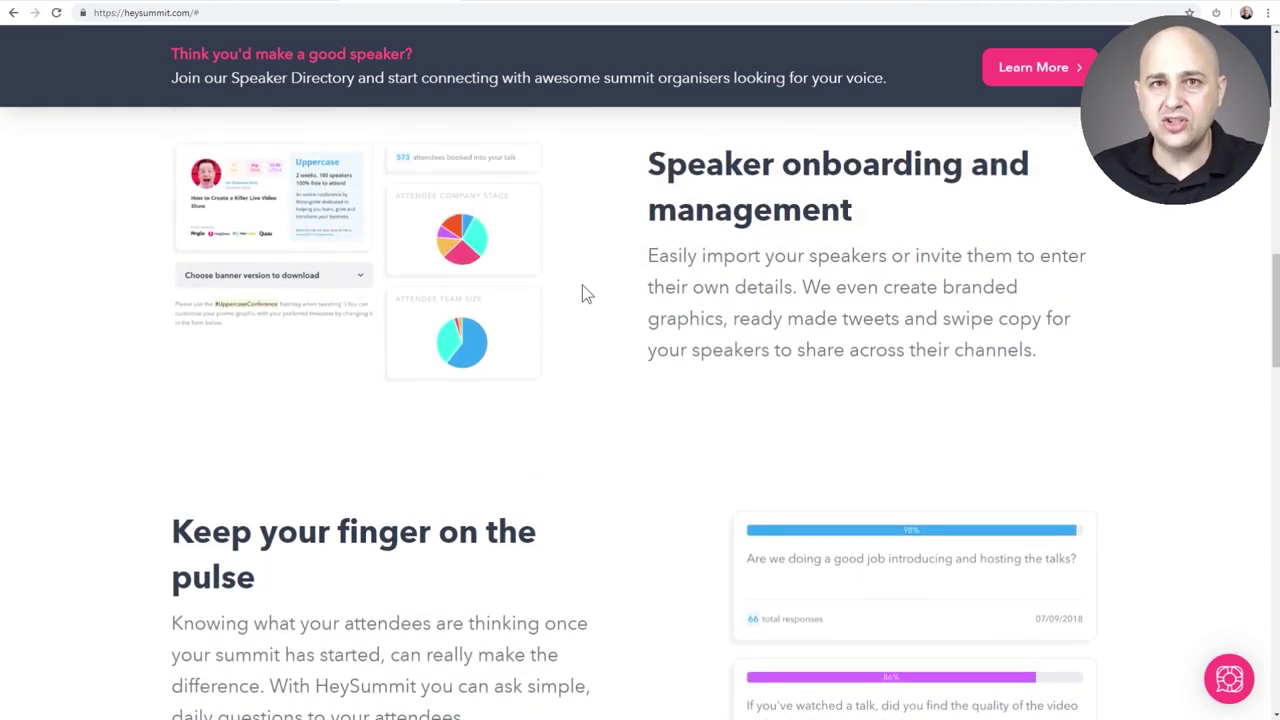
Read the remaining home page sections on attendee feedback, hosting tools and marketing, through to the closing free trial offer
scroll(586, 293, "down", 3)
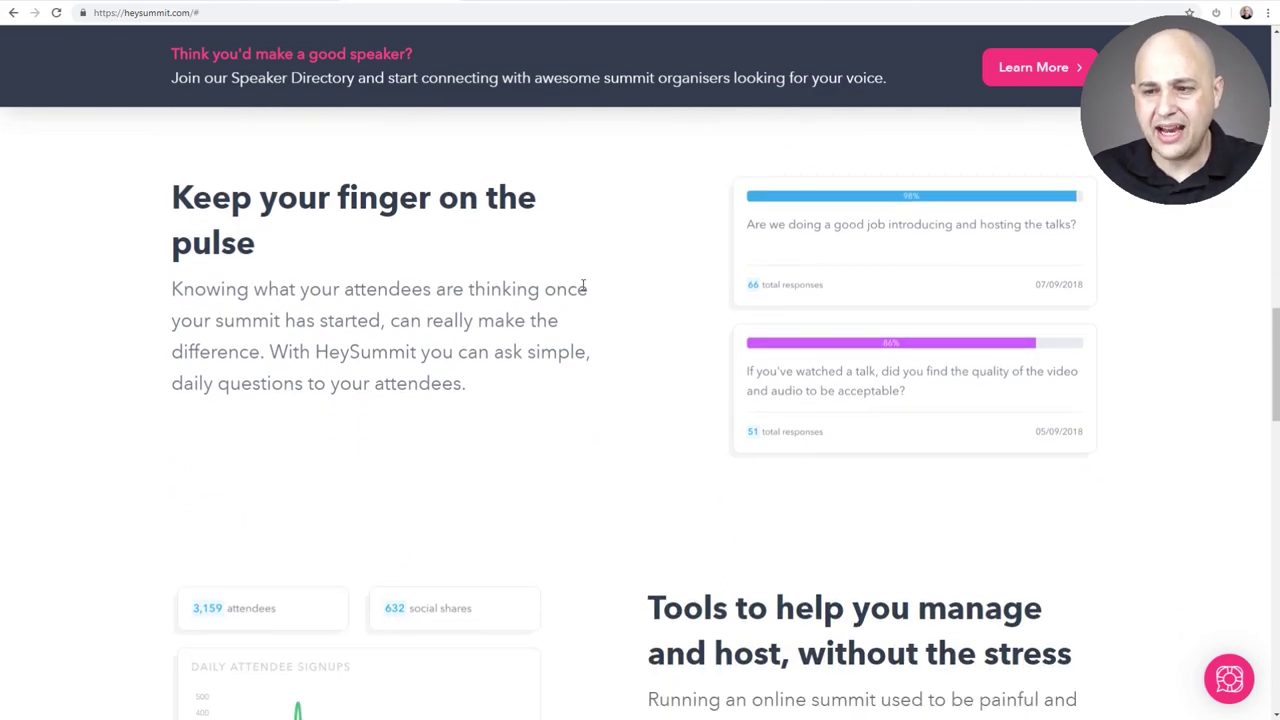
scroll(583, 287, "down", 2)
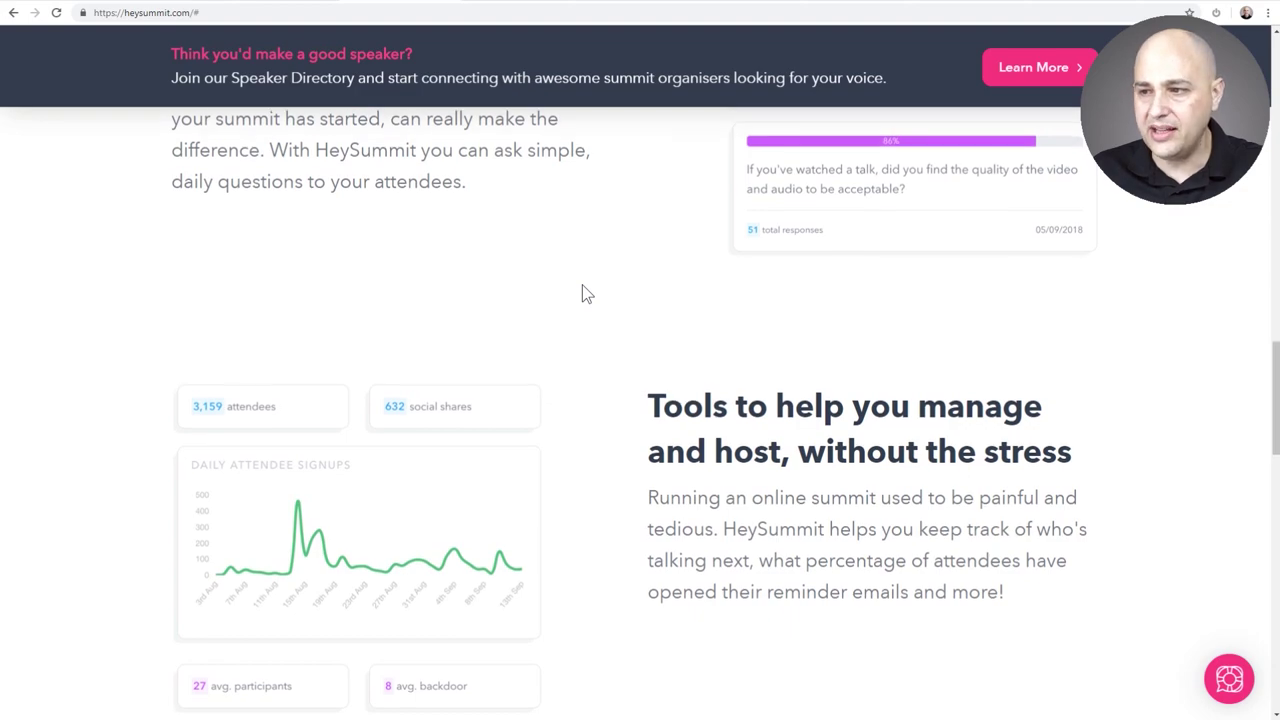
scroll(586, 293, "down", 1)
scroll(586, 293, "down", 1)
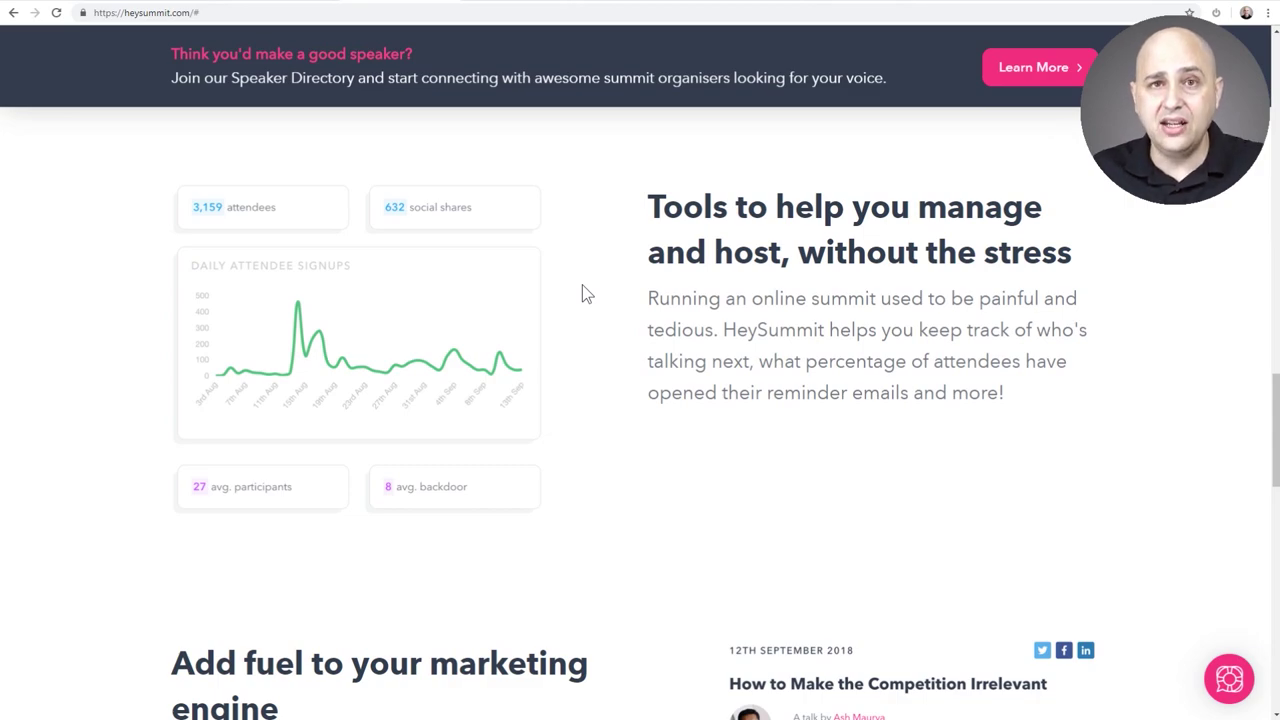
scroll(582, 285, "down", 3)
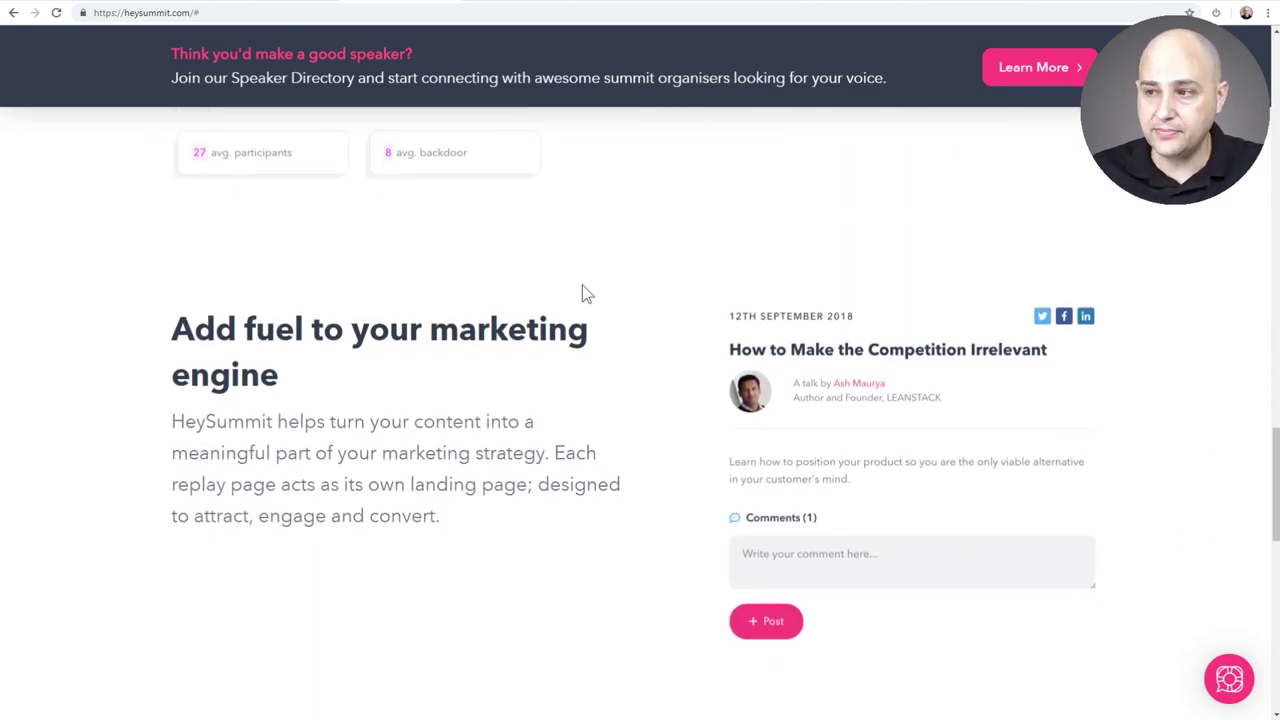
scroll(582, 288, "down", 6)
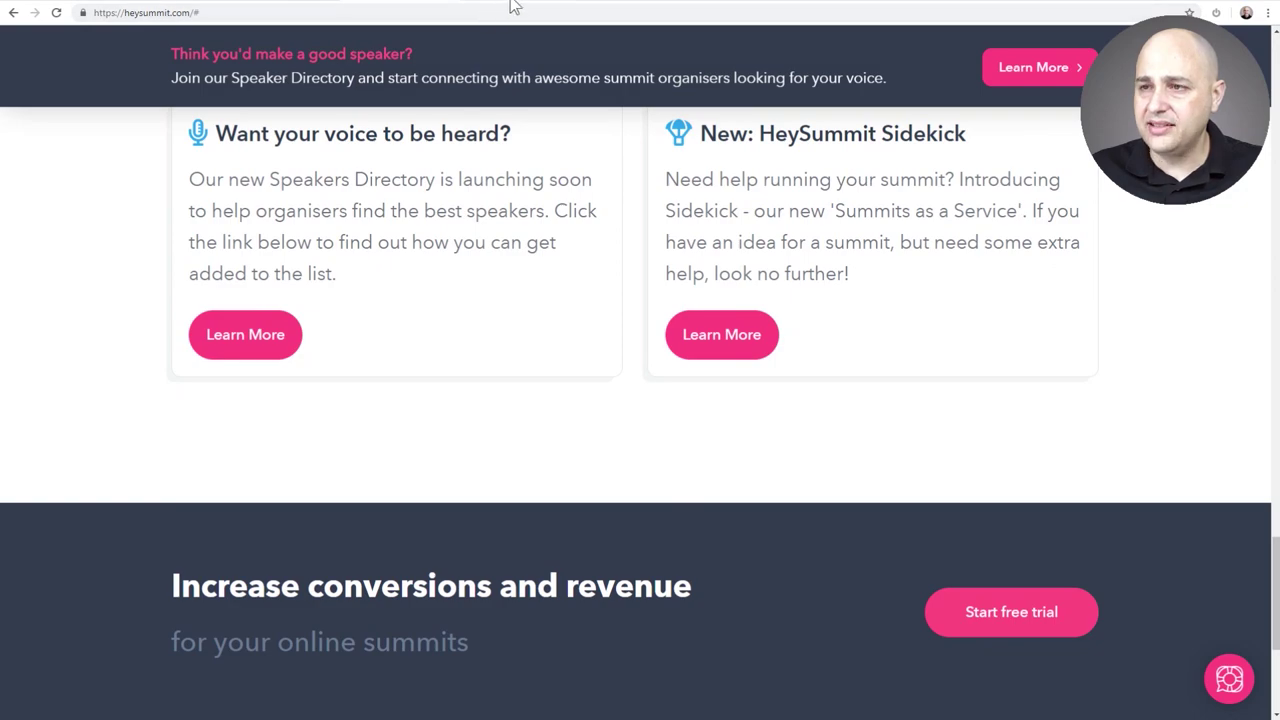
Switch to the HeySummit pricing page and review the monthly Basic, Professional and Business plans
left_click(514, 4)
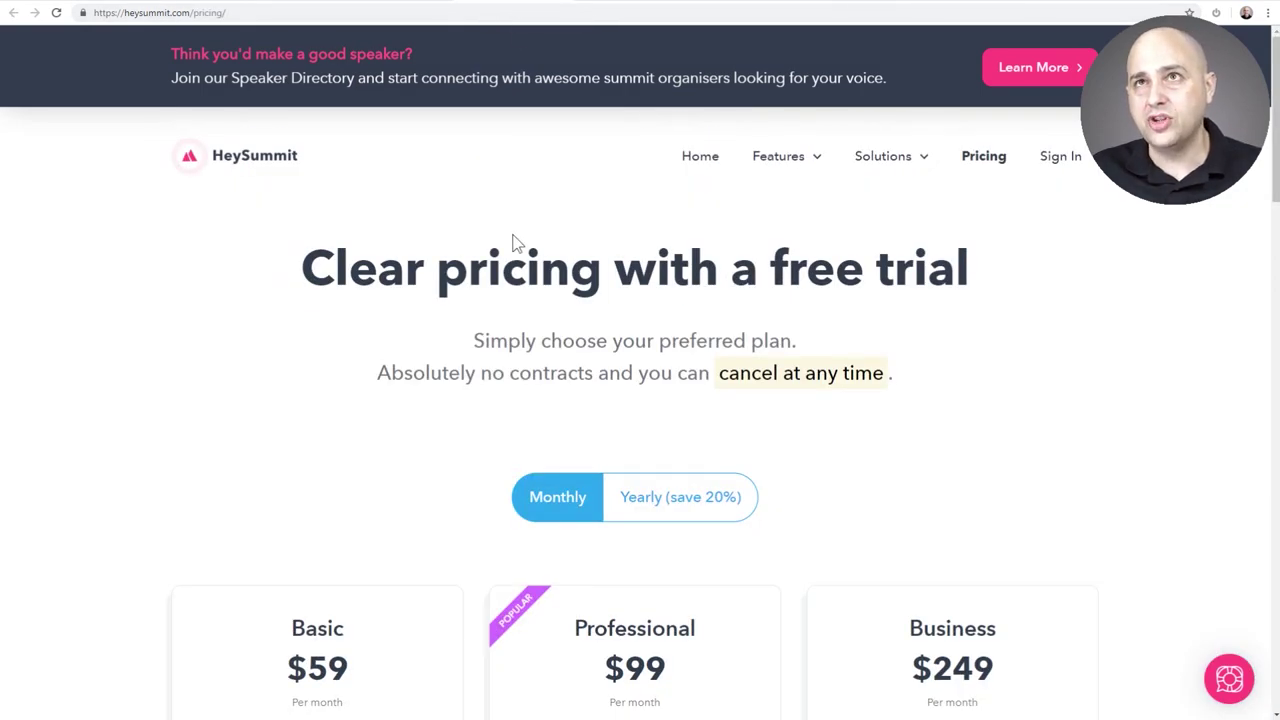
scroll(512, 243, "down", 4)
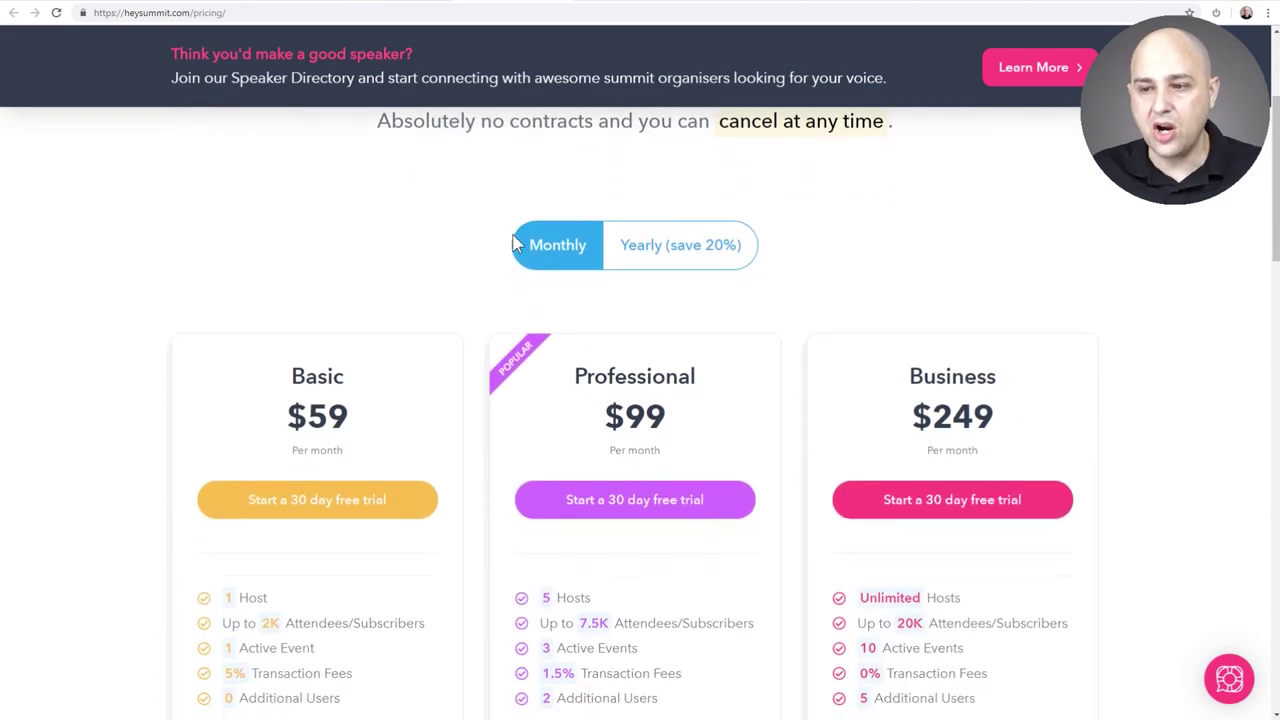
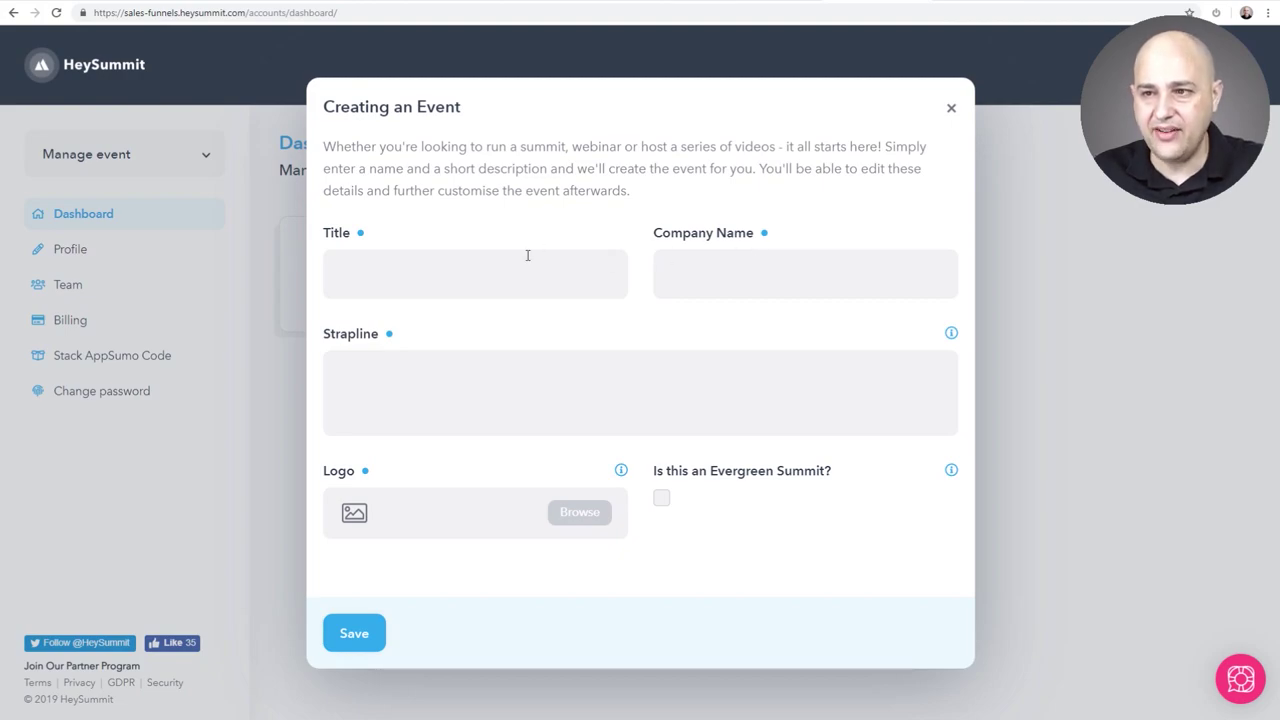
Examine the company name, strapline and evergreen options in the event creation form, and close it without saving
left_click(717, 289)
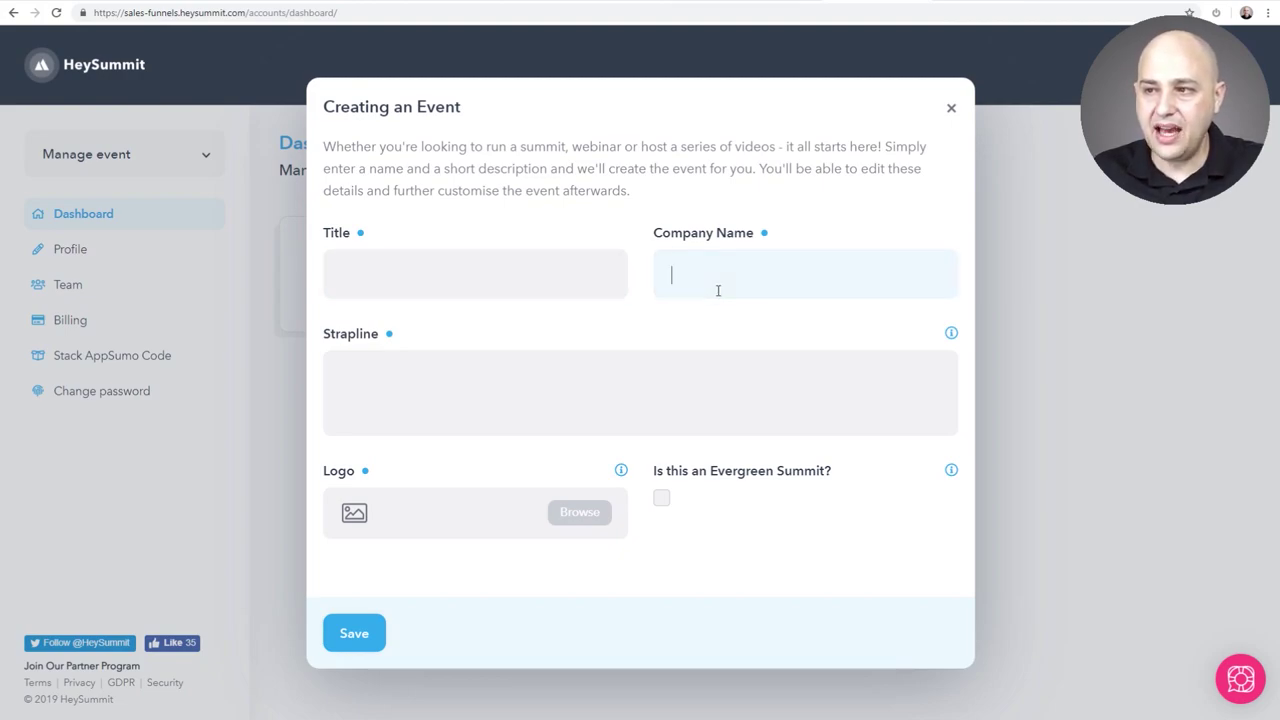
left_click(523, 363)
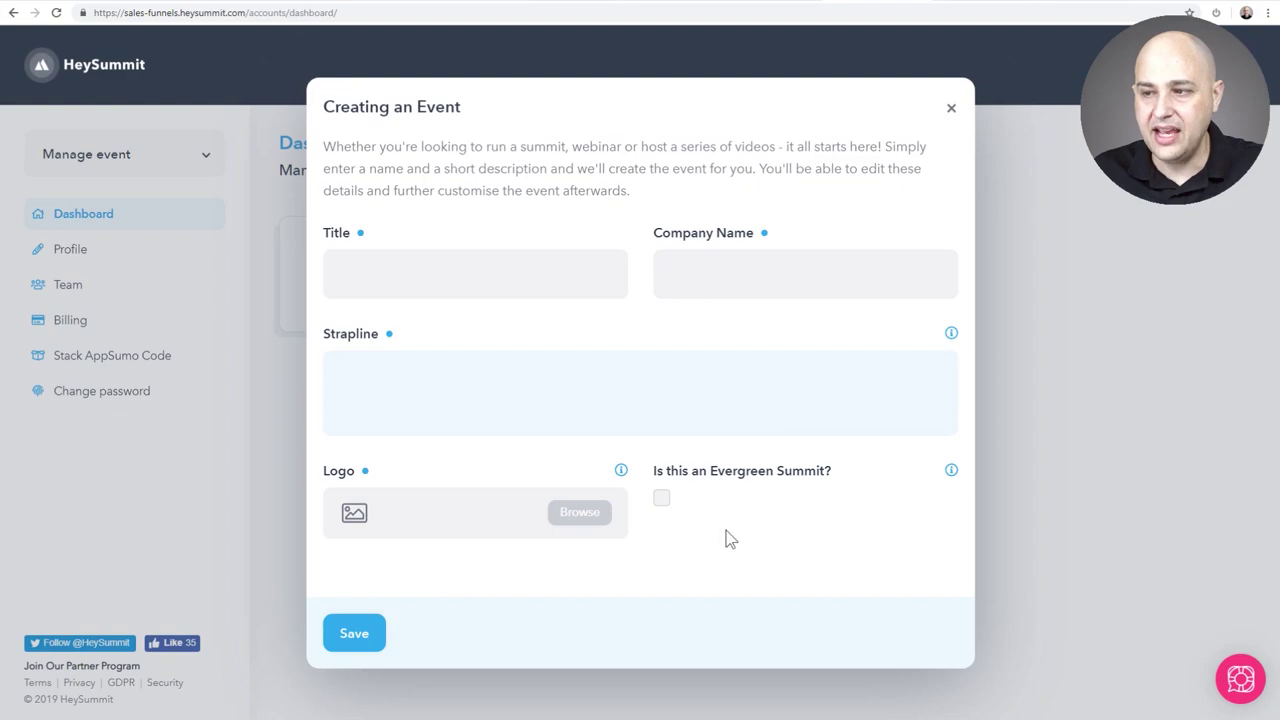
left_click(659, 500)
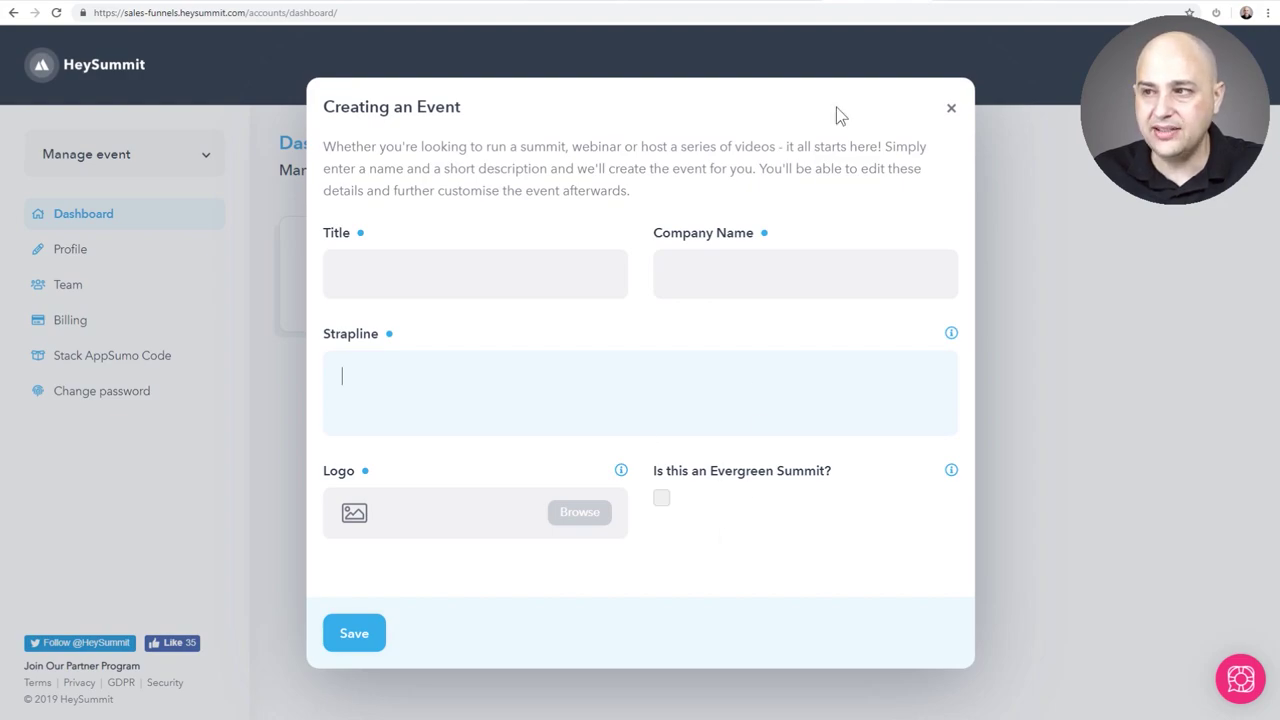
left_click(952, 110)
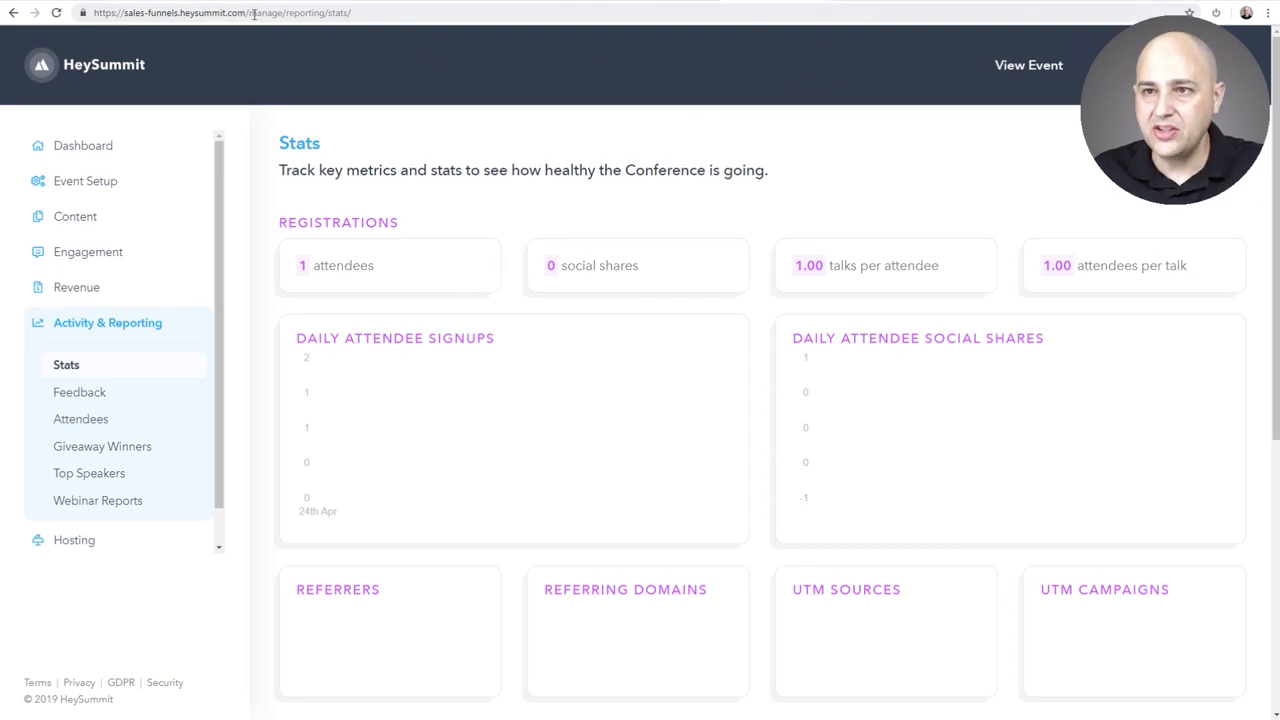
Highlight the heysummit.com domain and the sales-funnels subdomain in the event's web address, and clear the selection
left_click_drag(123, 12, 240, 12)
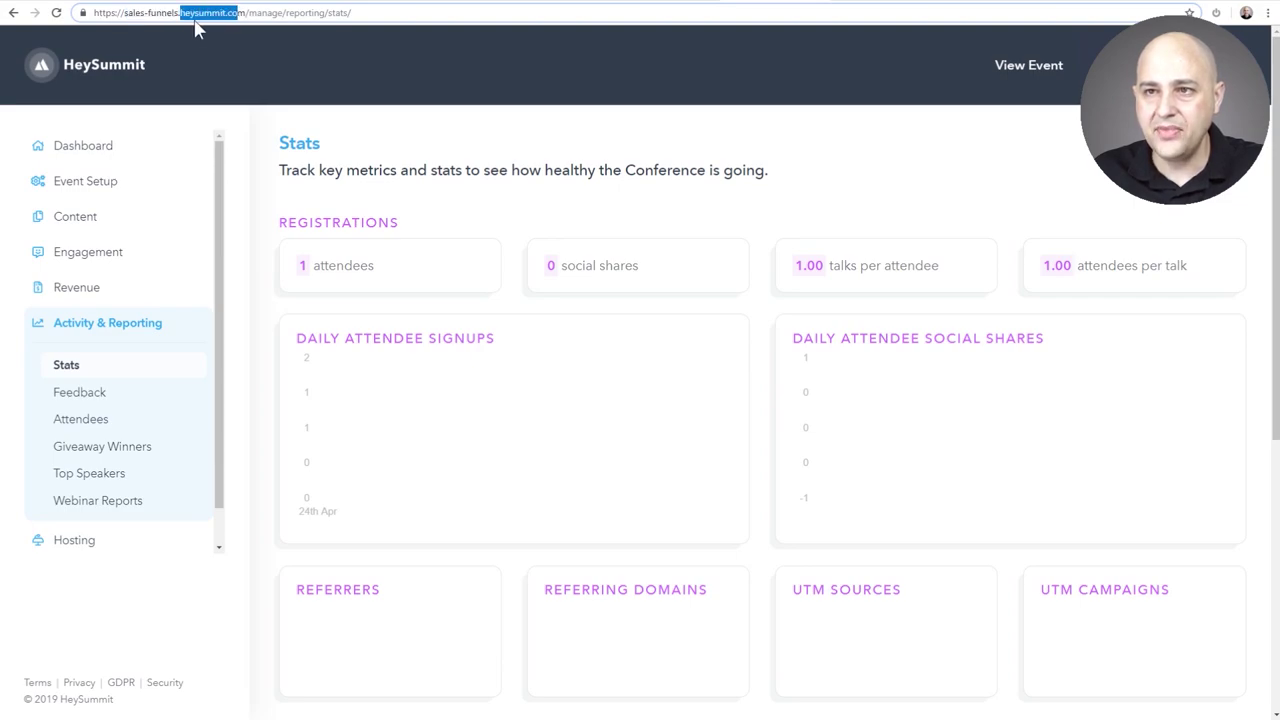
left_click(177, 12)
left_click_drag(177, 12, 123, 12)
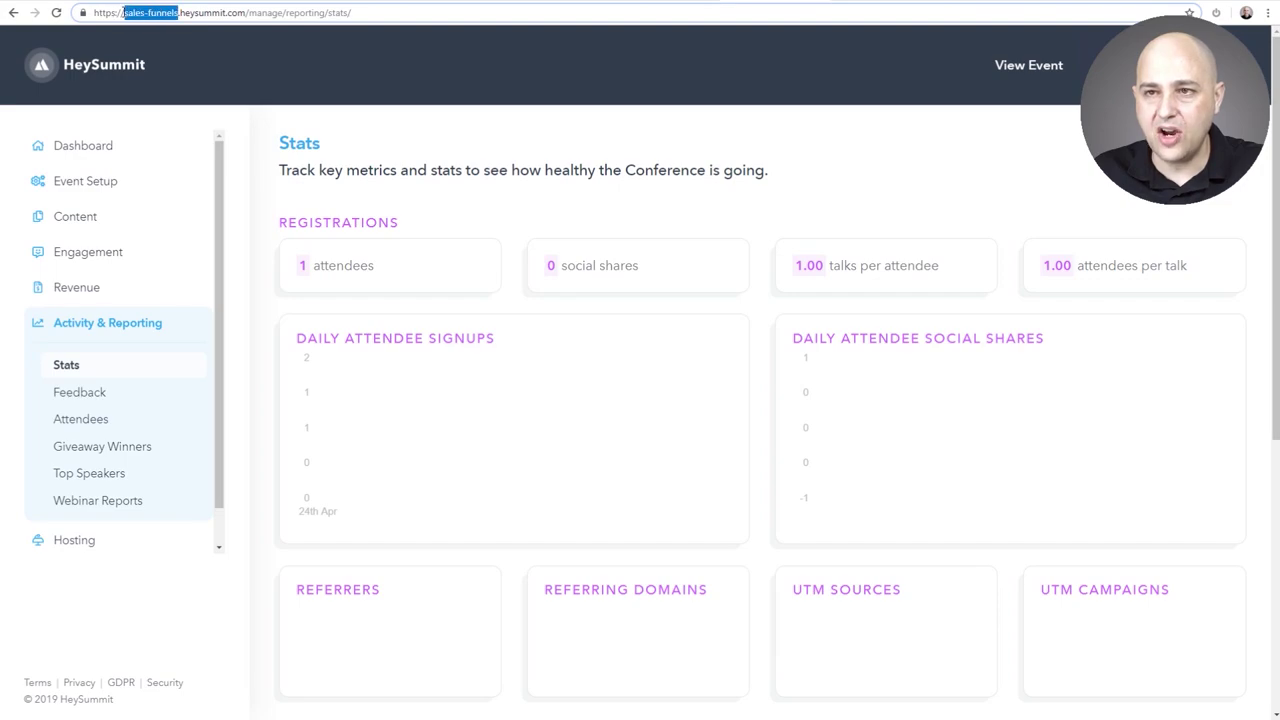
left_click(393, 147)
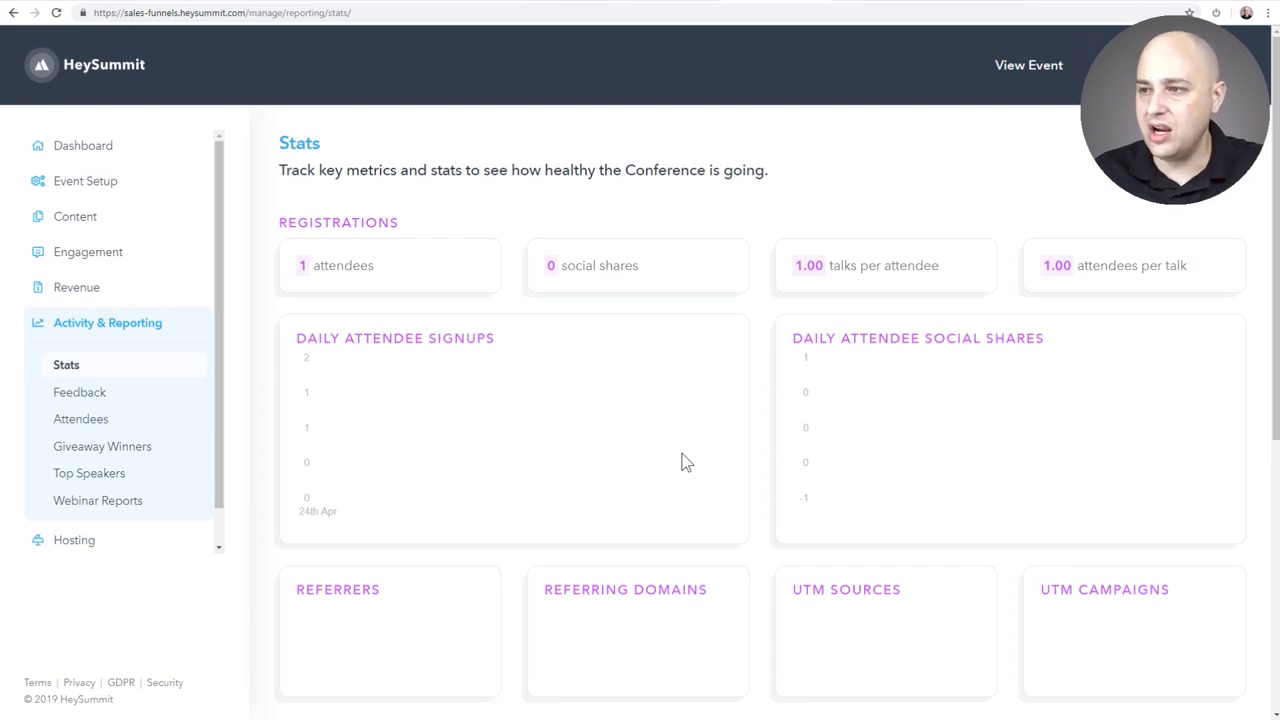
Review the event's Stats report down to the email unsubscribes, and view the Feedback and Attendees reports
scroll(684, 461, "down", 4)
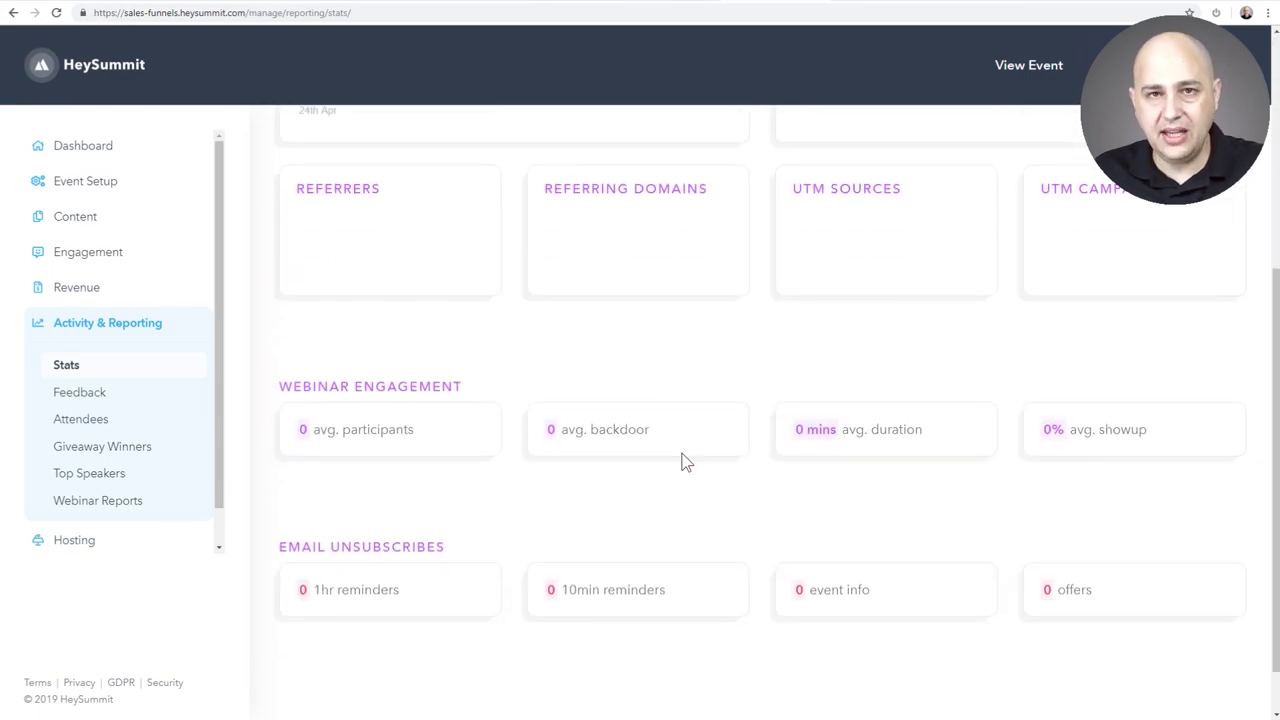
scroll(684, 461, "up", 4)
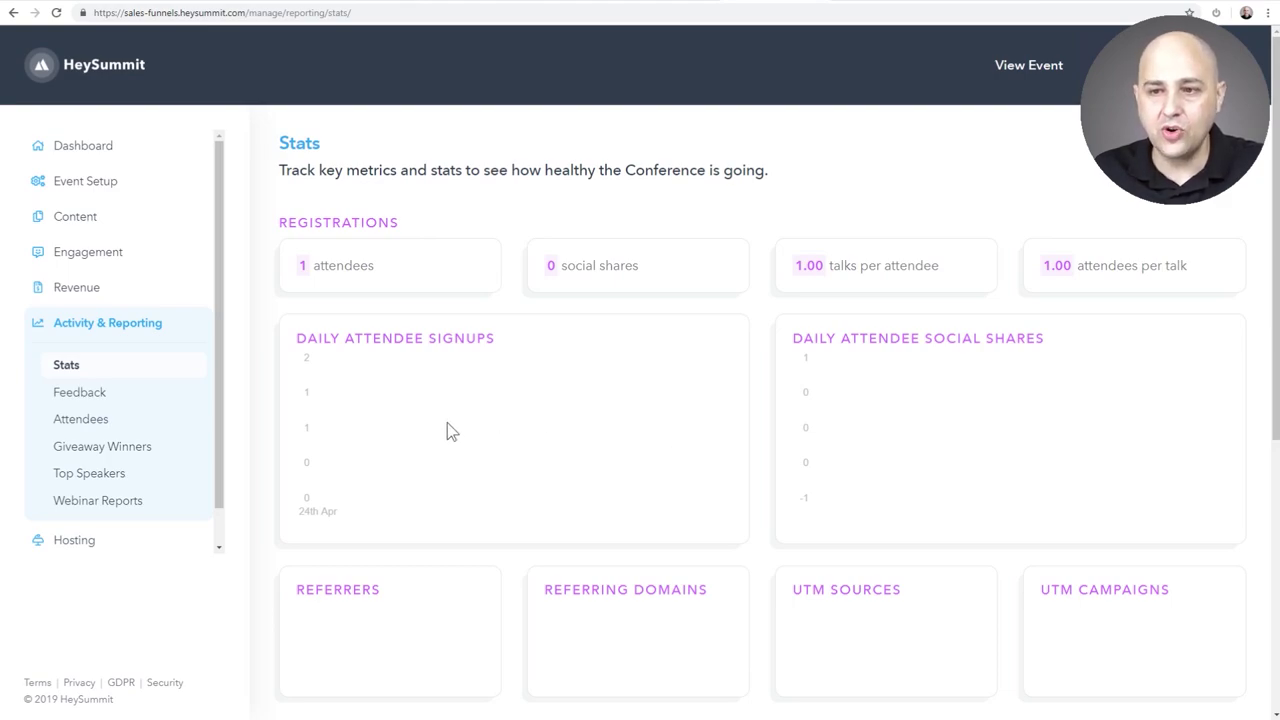
left_click(115, 396)
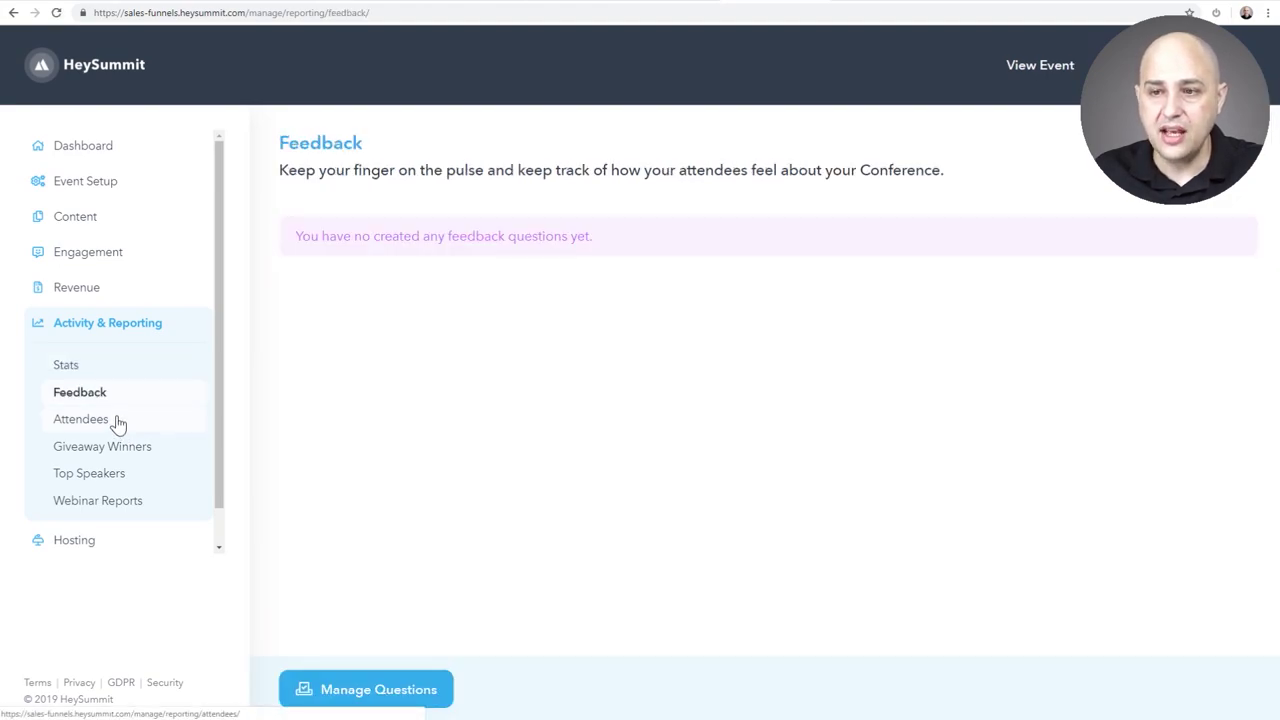
left_click(115, 426)
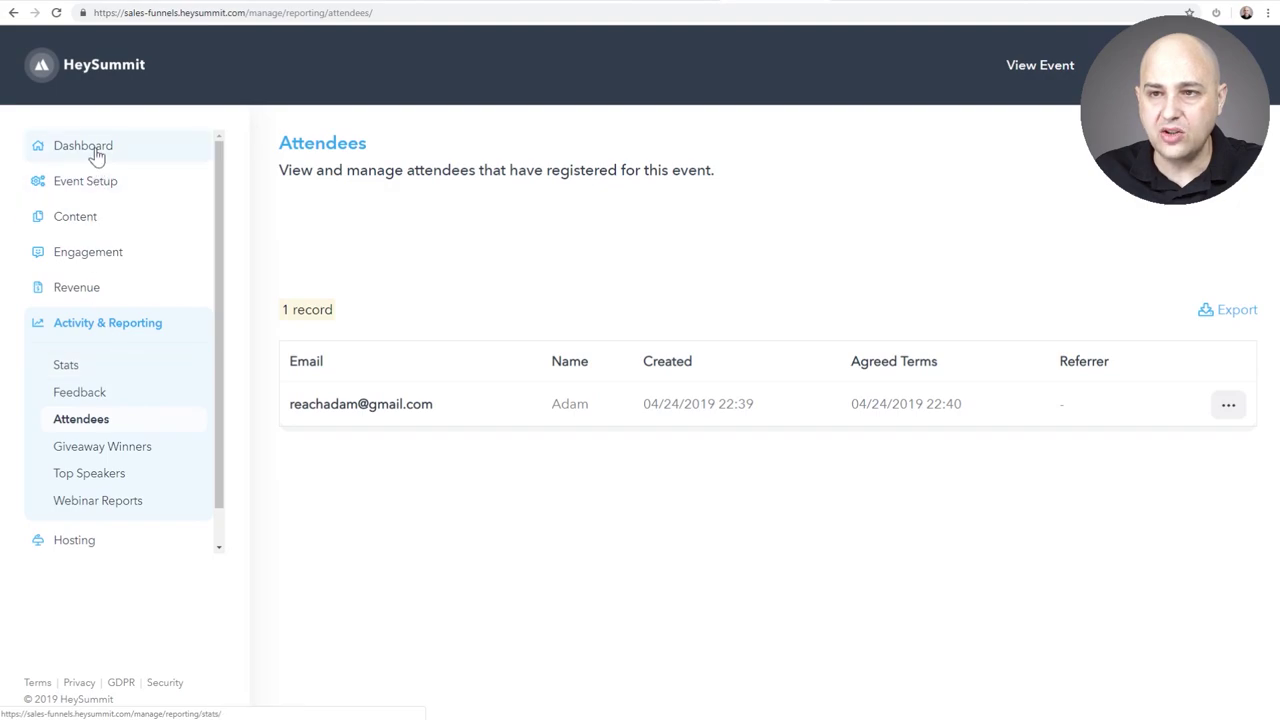
Open the general settings page in the event's setup section
left_click(92, 188)
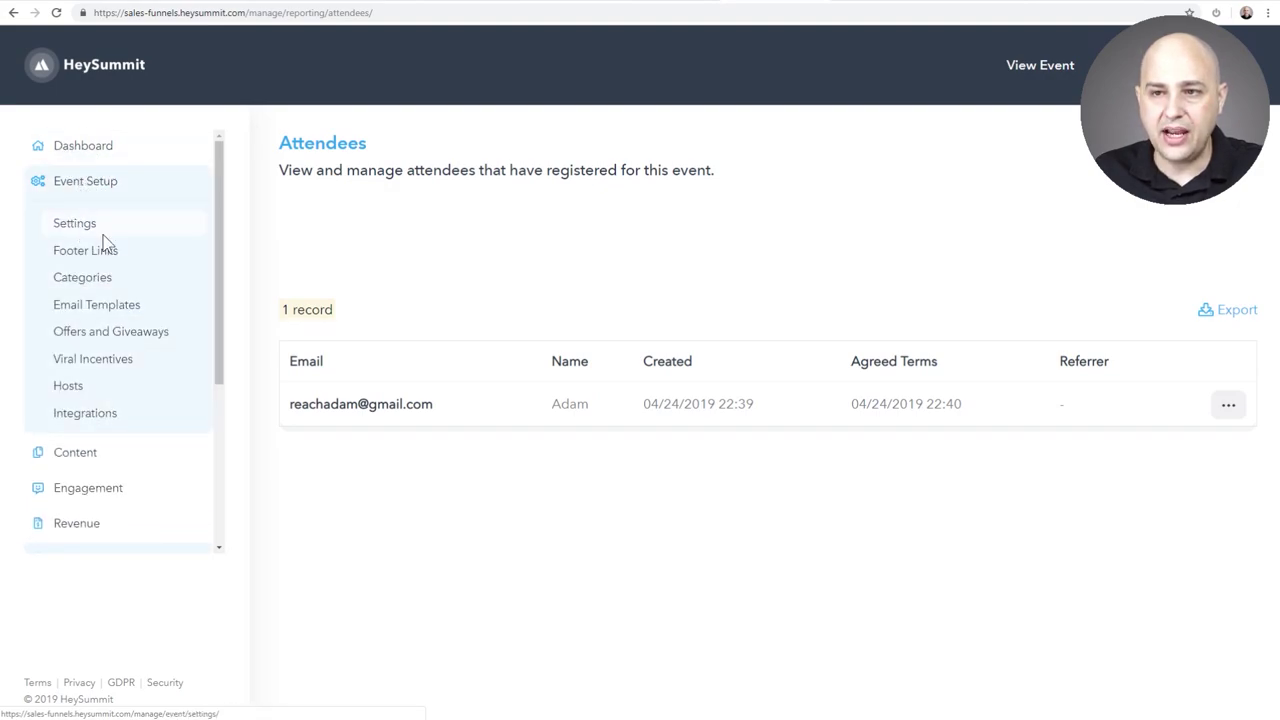
left_click(75, 227)
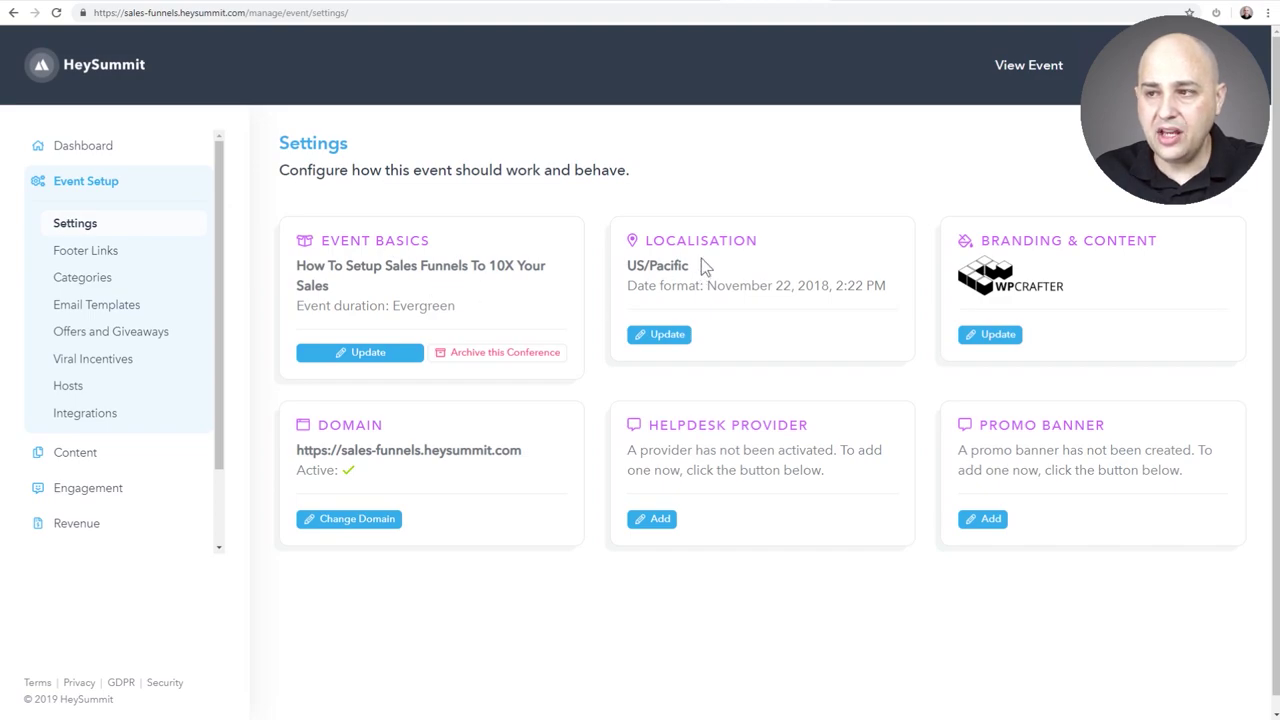
Highlight the event's time zone setting, and review the event branding and content form down to the privacy policy field
left_click_drag(688, 241, 623, 266)
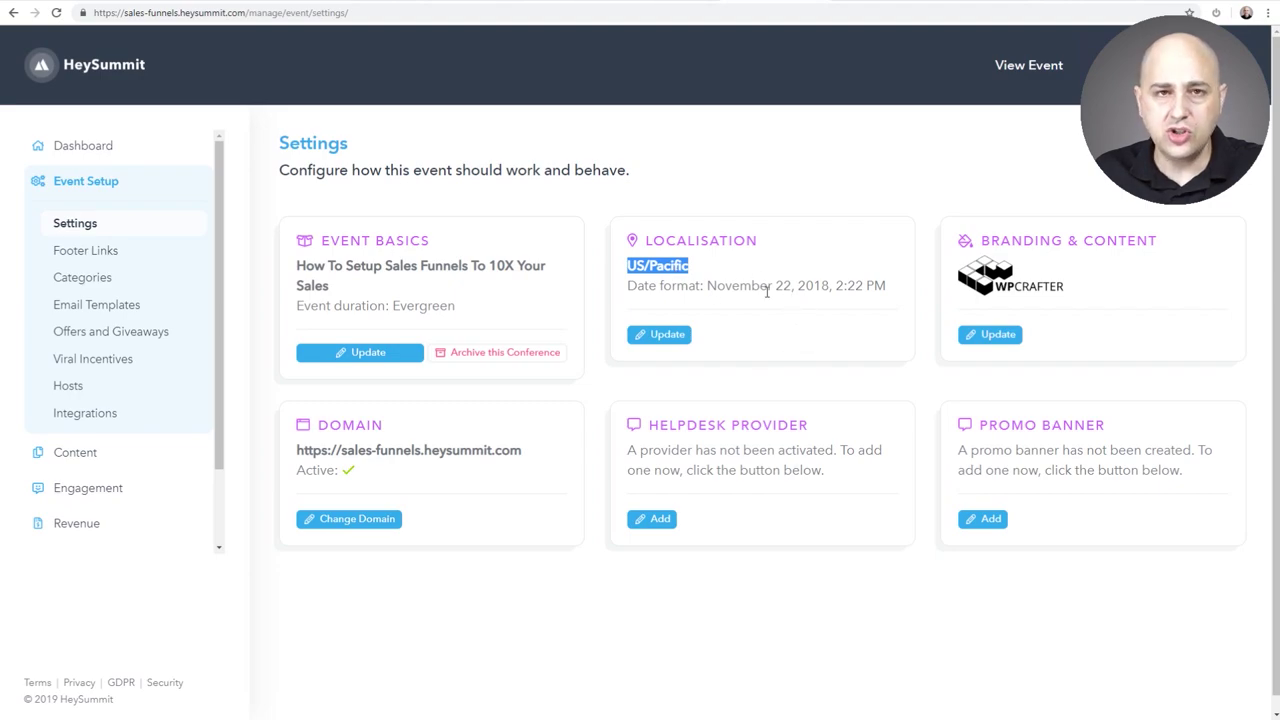
left_click(995, 335)
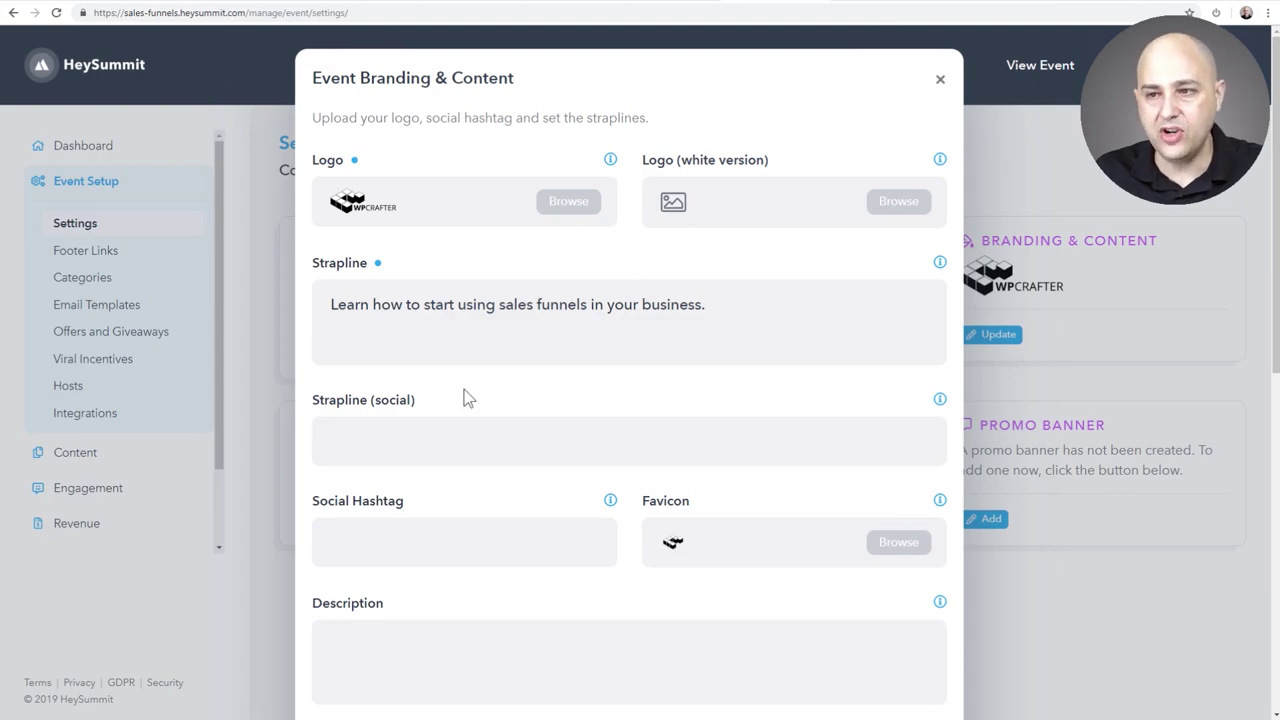
scroll(494, 417, "down", 3)
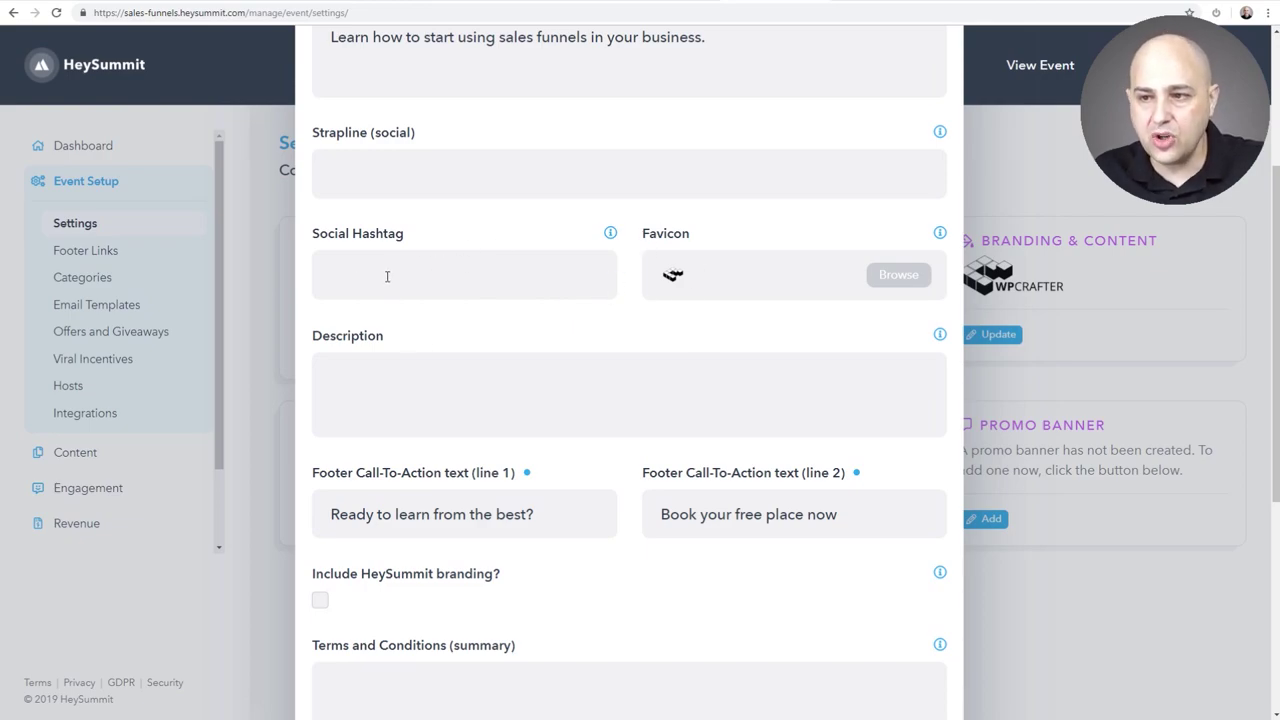
scroll(566, 337, "down", 5)
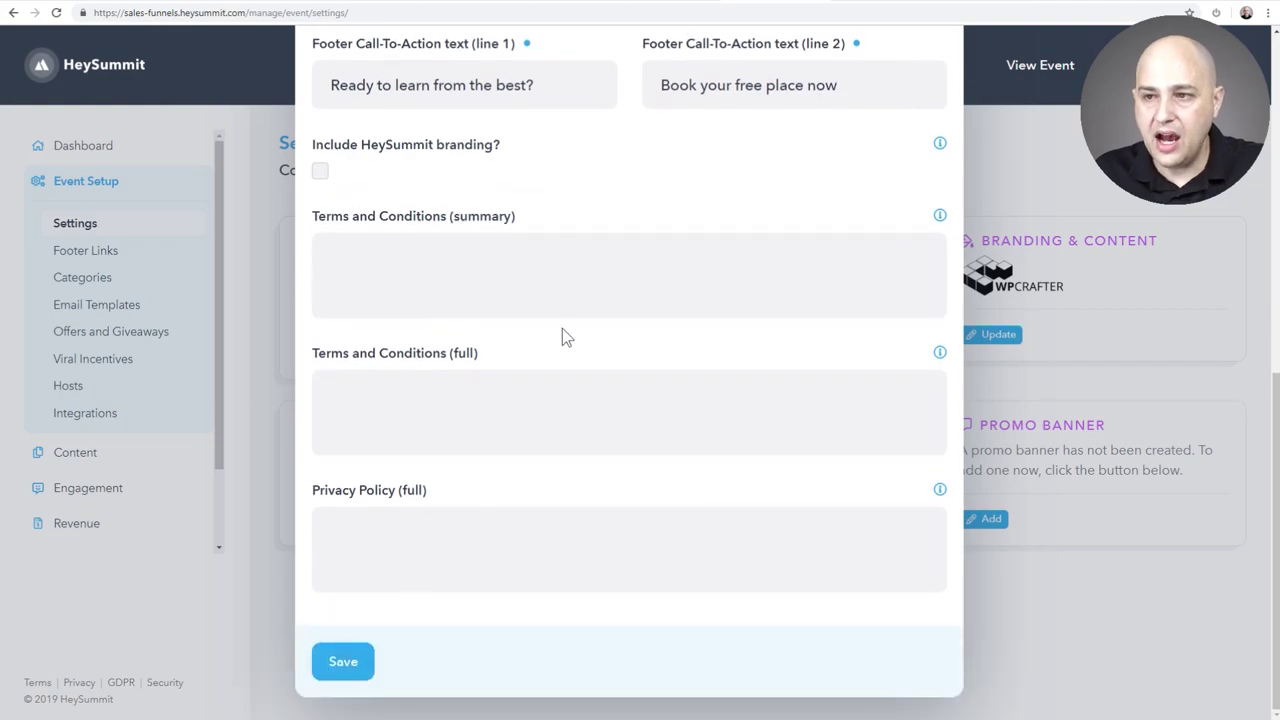
scroll(583, 391, "up", 5)
scroll(591, 380, "down", 4)
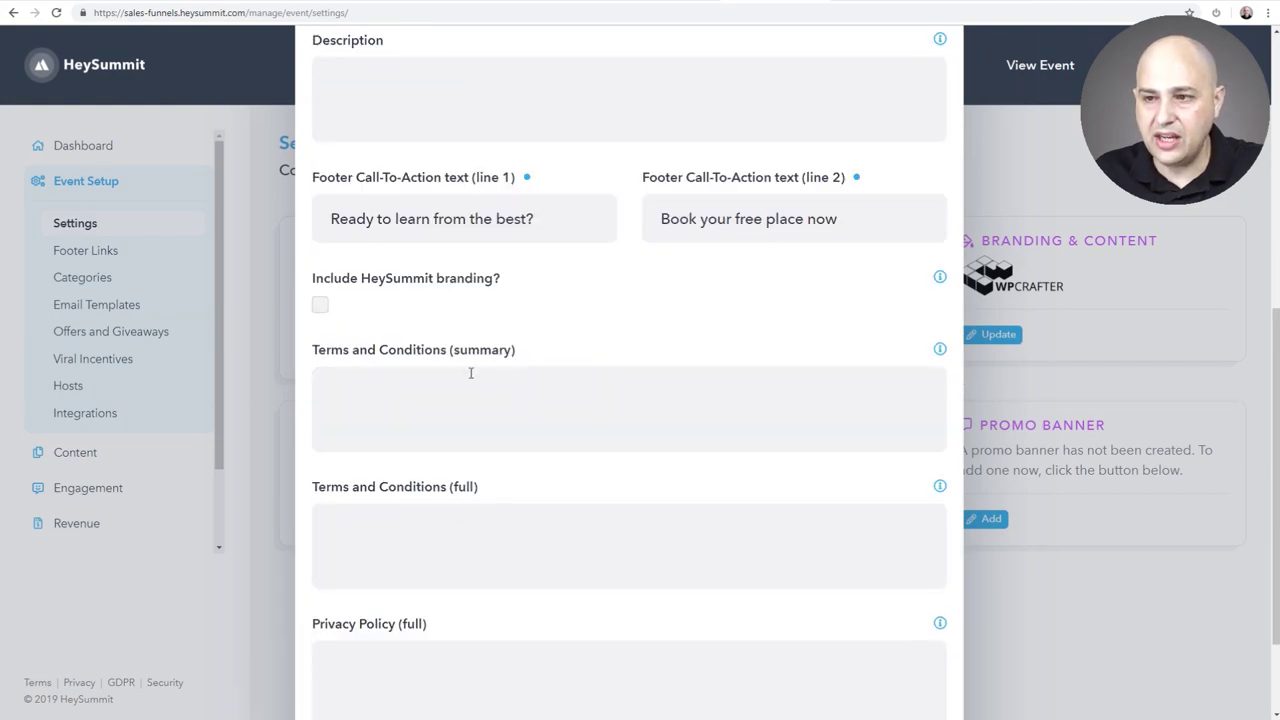
Enable the option to include HeySummit branding and save the event's branding and content settings
left_click_drag(315, 282, 500, 286)
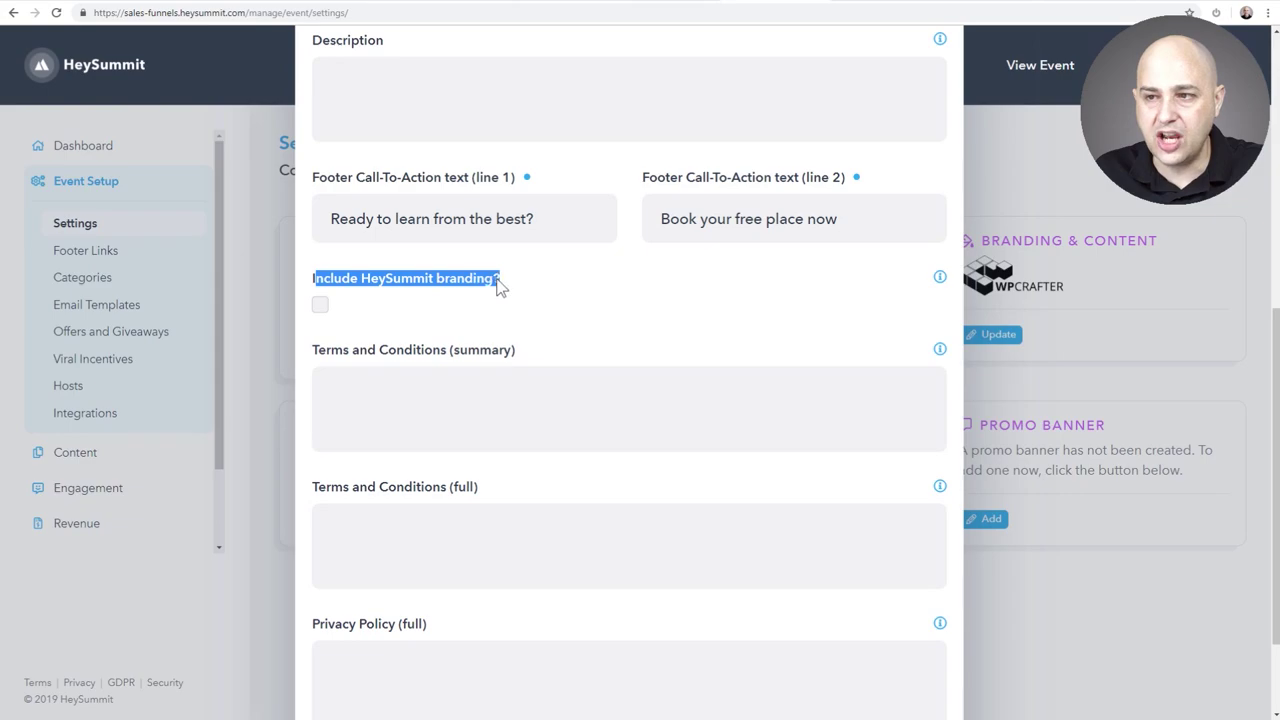
left_click(321, 308)
scroll(360, 300, "down", 2)
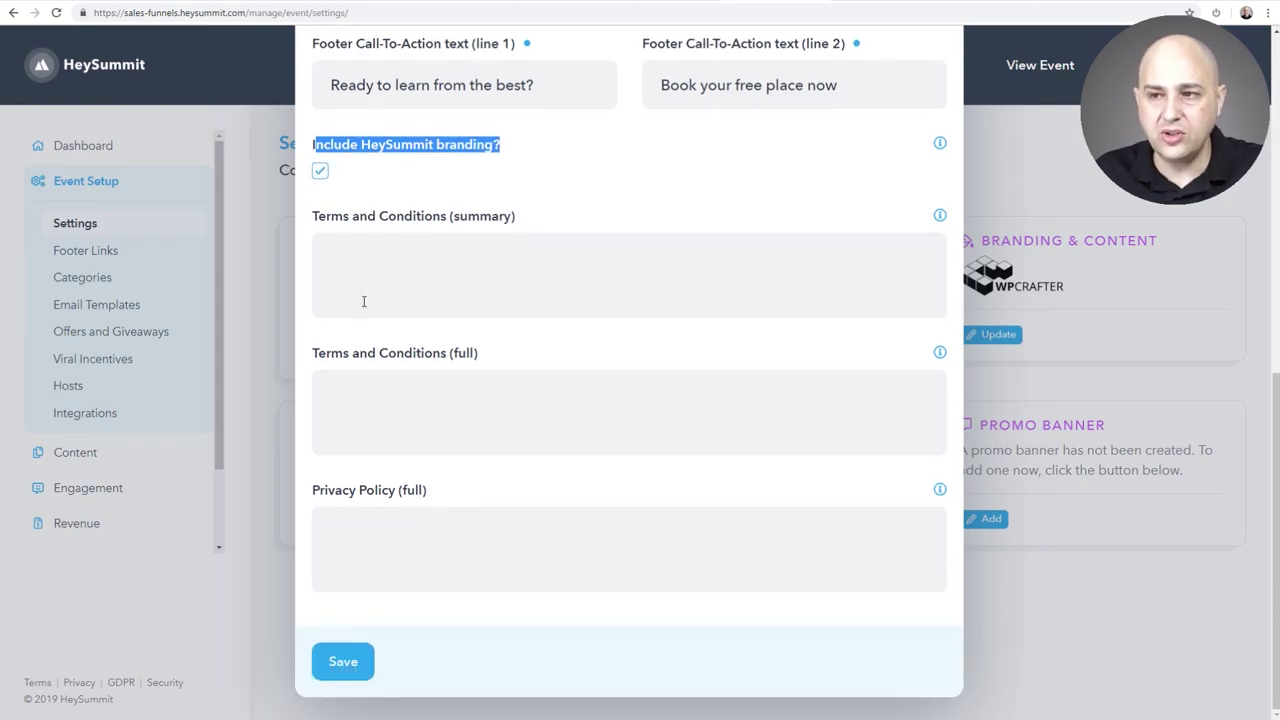
left_click(321, 171)
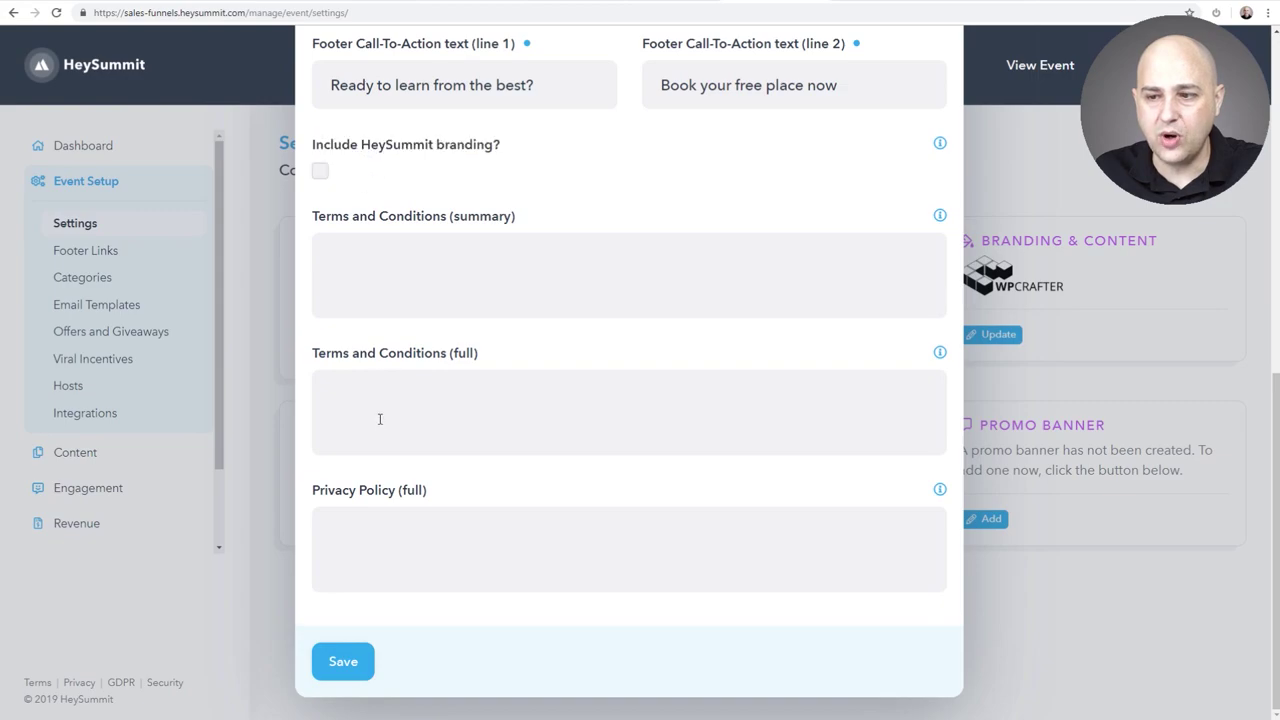
left_click(322, 172)
left_click(356, 661)
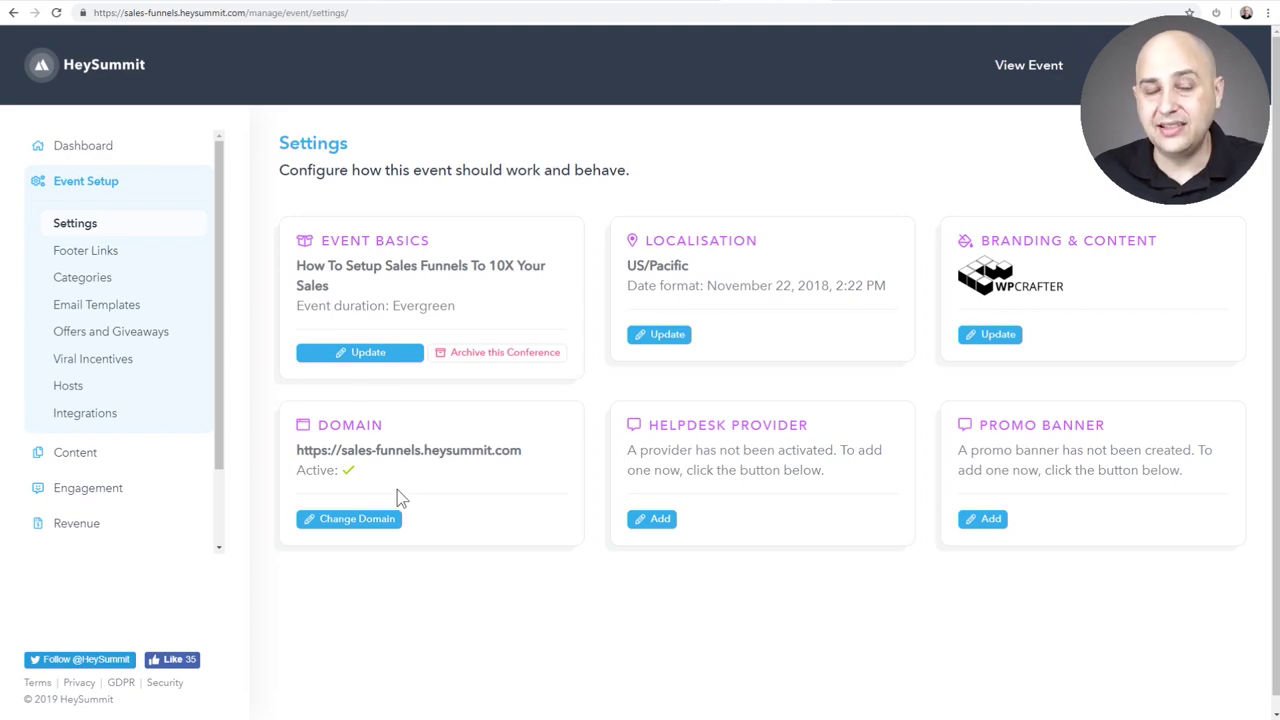
Examine the custom domain CNAME instructions and the HeySummit sub-domain in the event domain form, and close it without saving
left_click(352, 520)
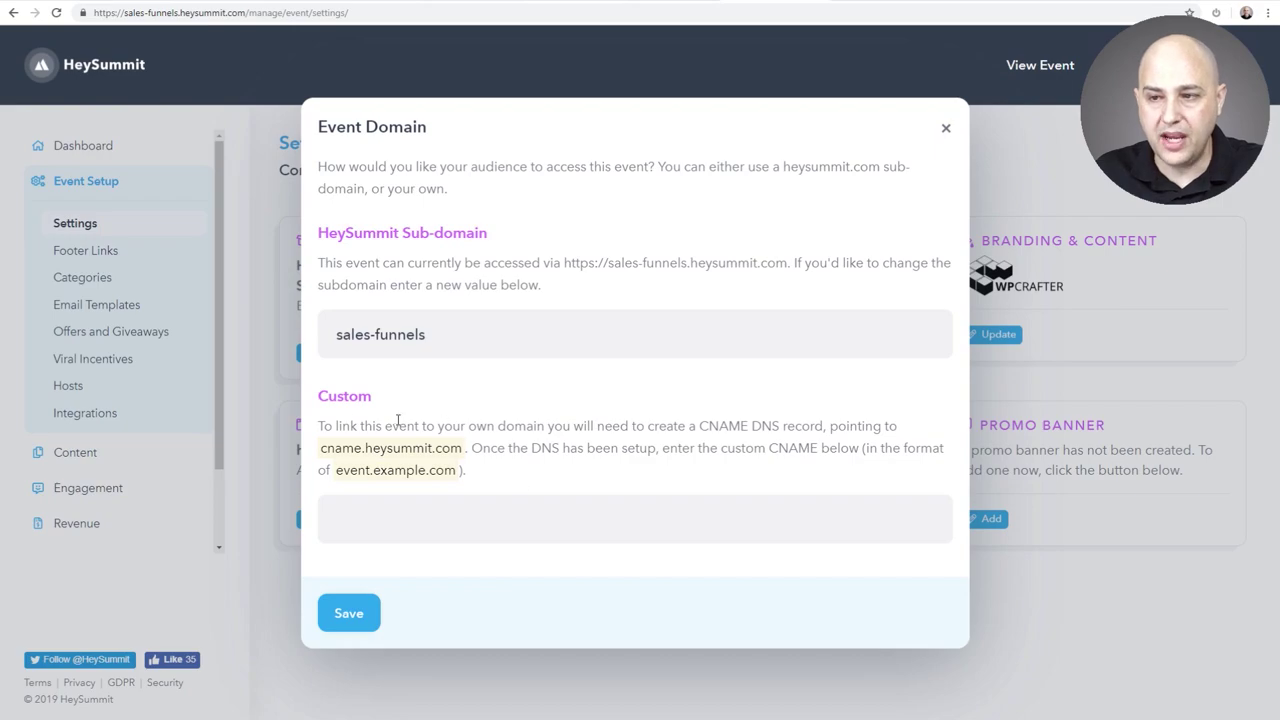
left_click_drag(322, 425, 501, 484)
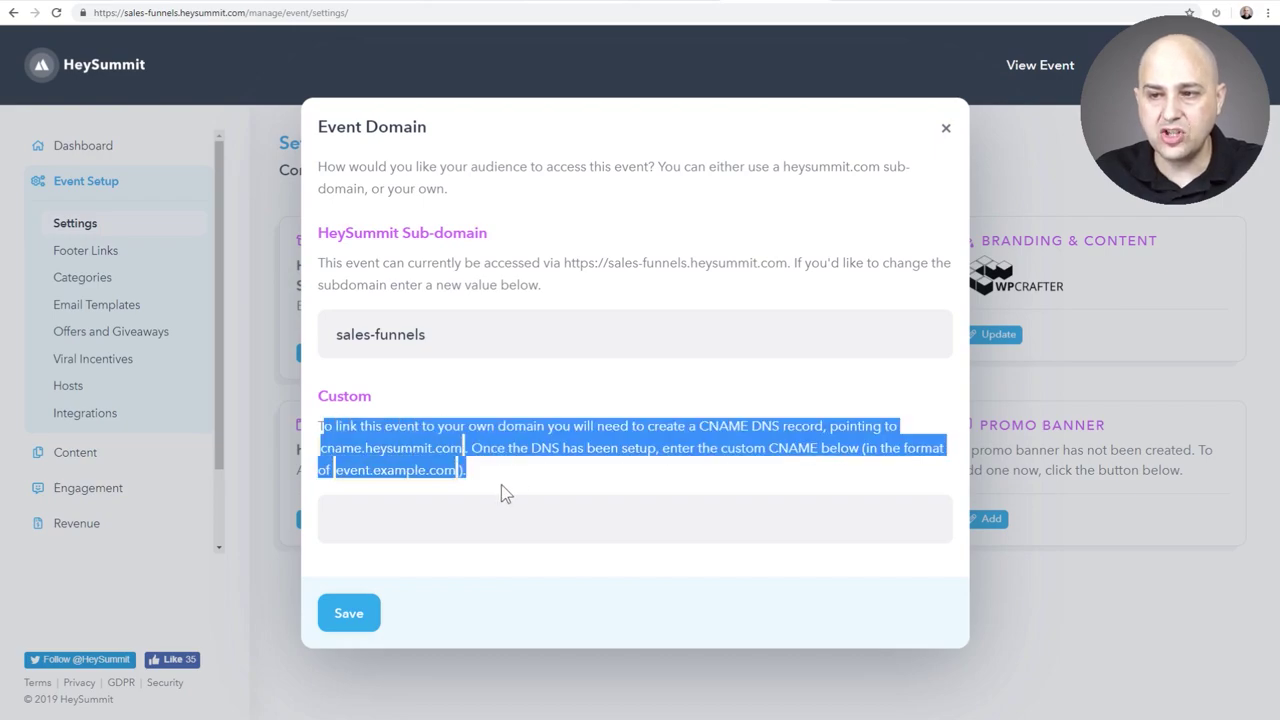
left_click(476, 515)
left_click_drag(426, 335, 334, 321)
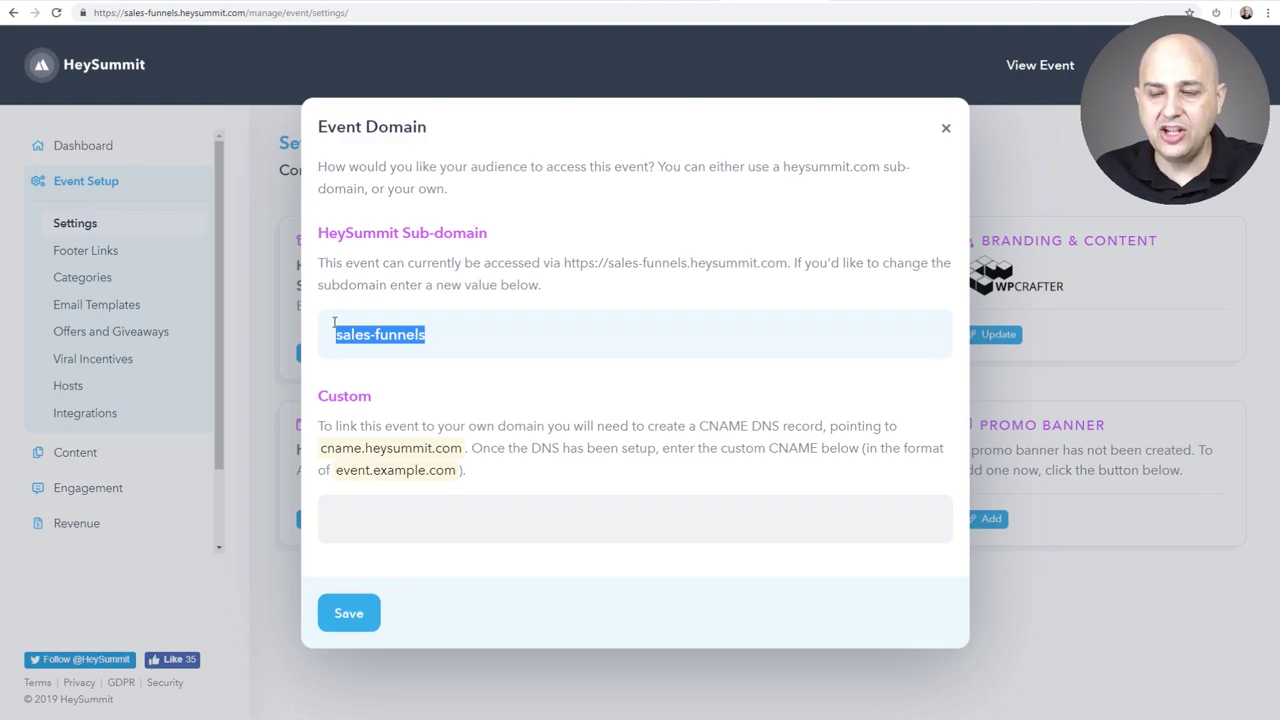
left_click(503, 333)
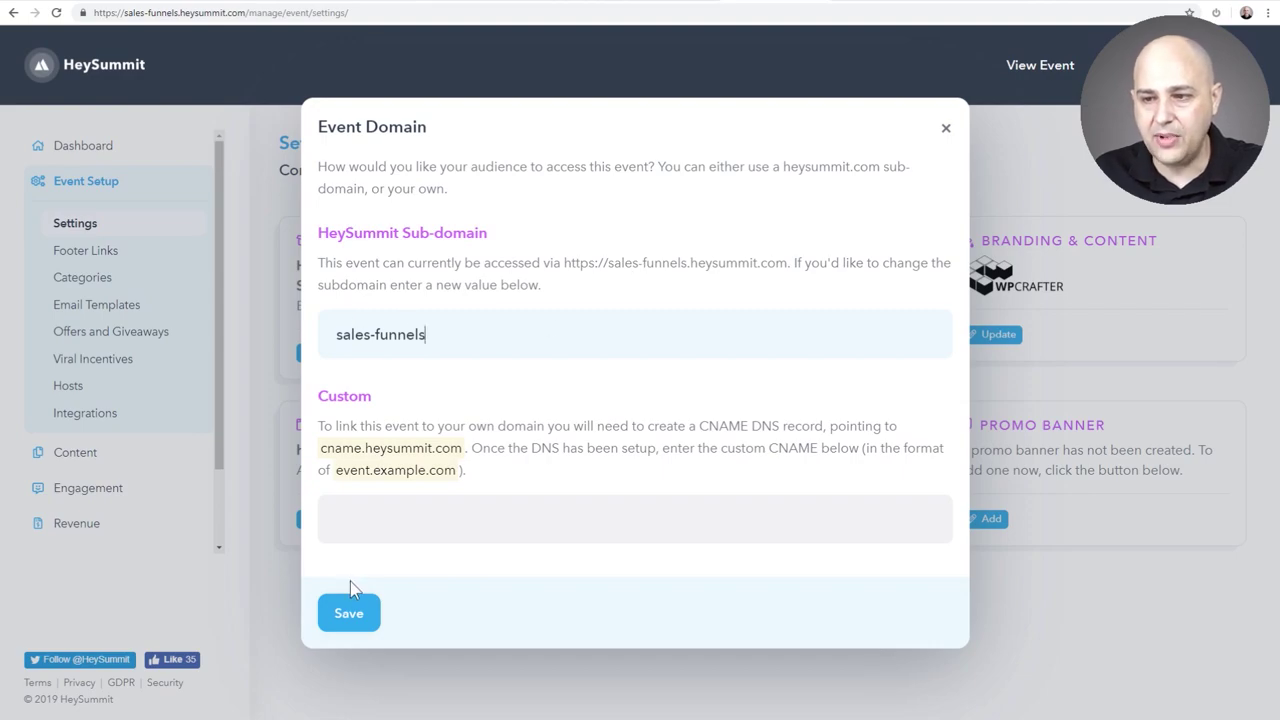
left_click(946, 128)
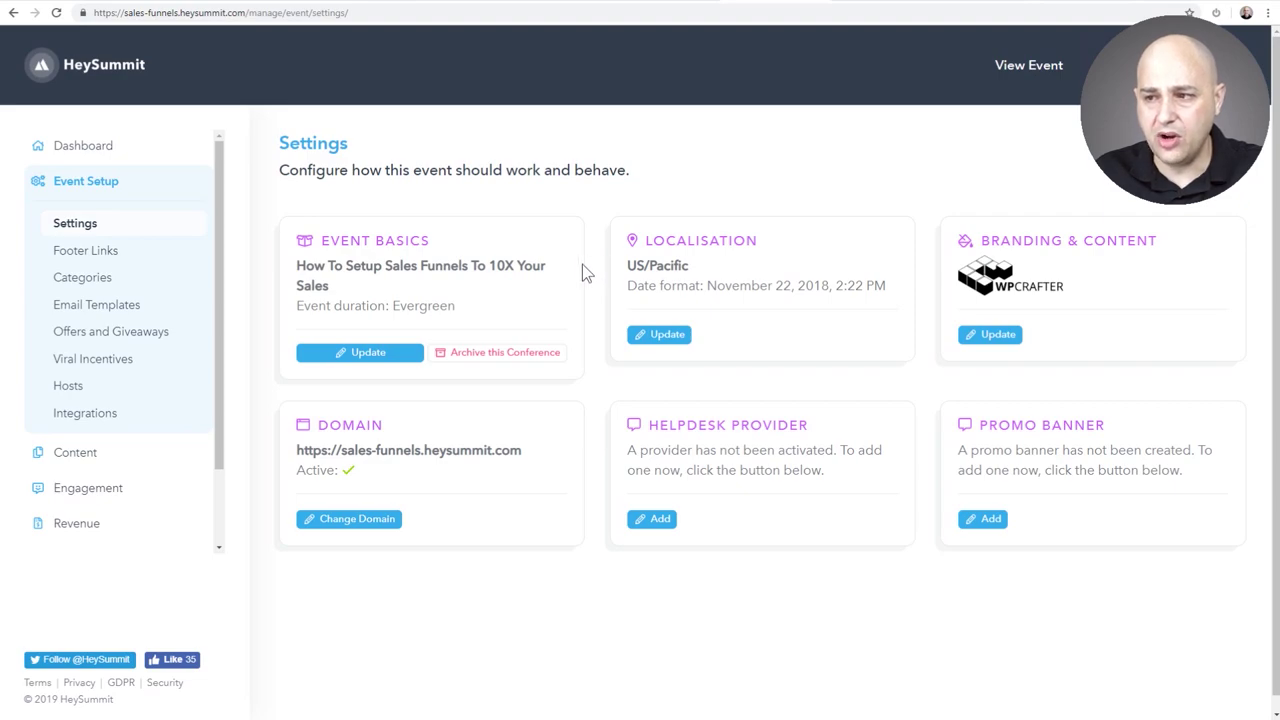
Examine the helpdesk provider choices and fields and the promo banner form, closing both without saving
left_click(659, 521)
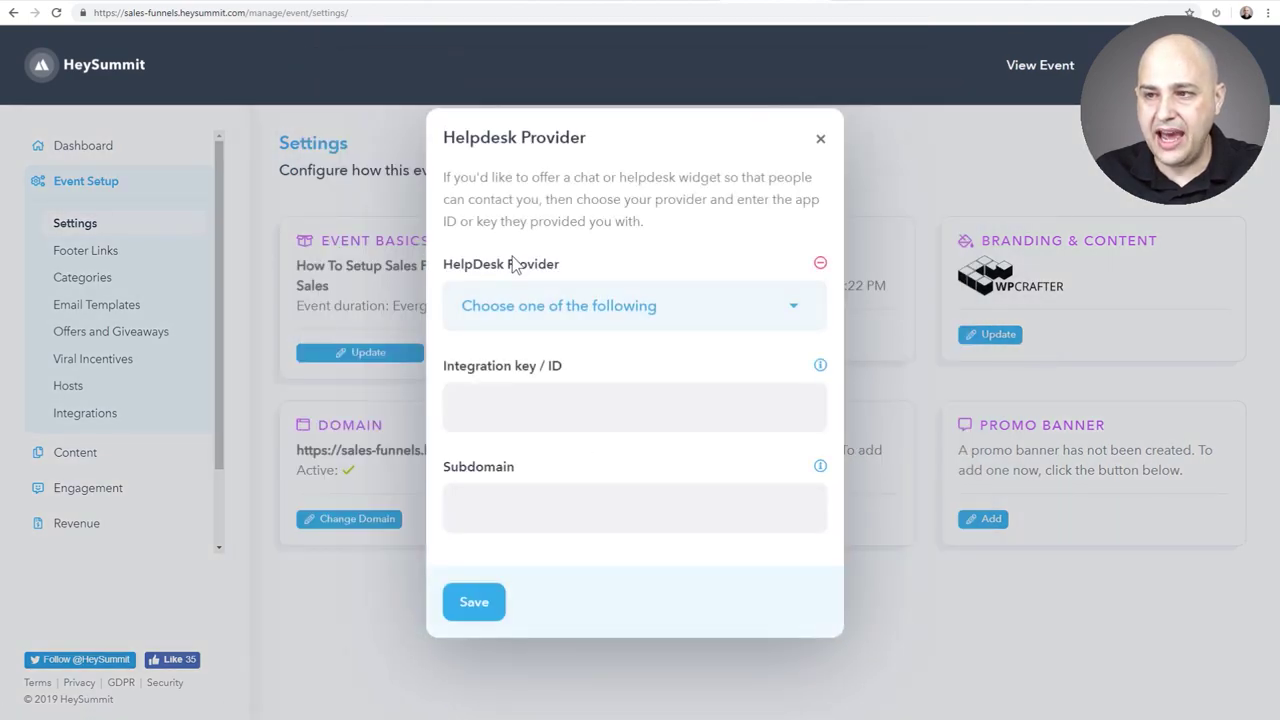
left_click(600, 312)
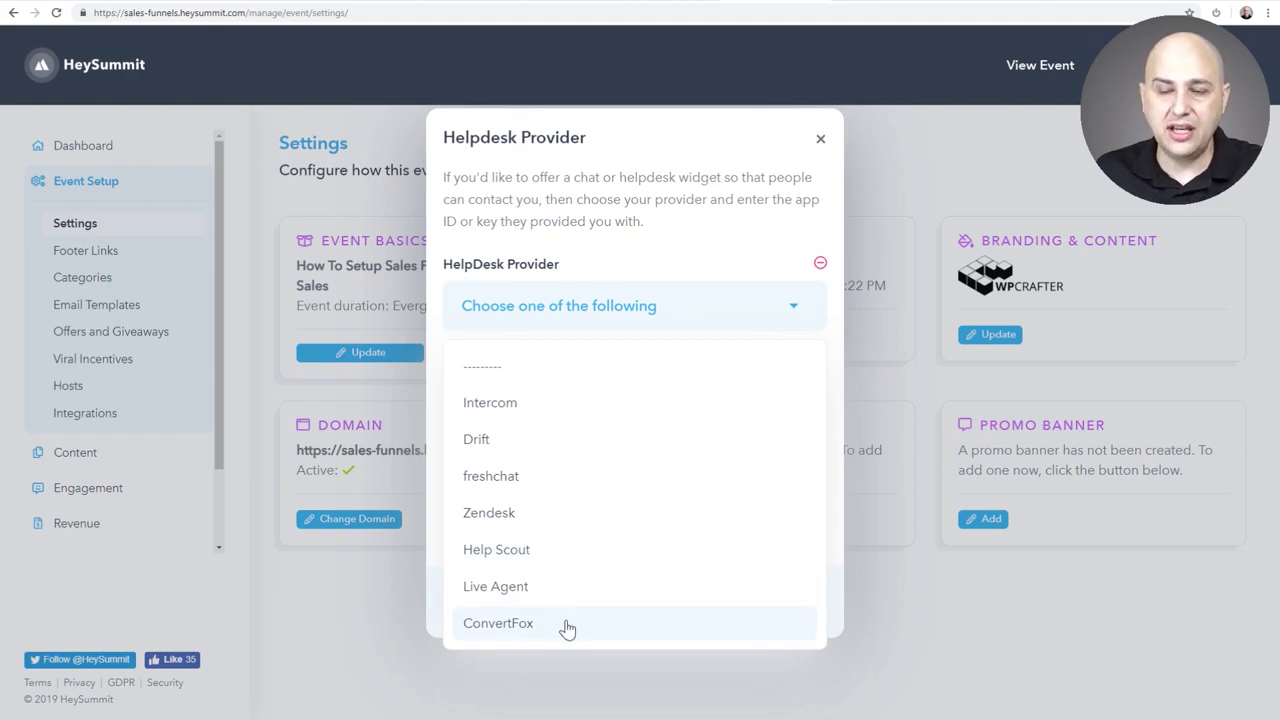
left_click(743, 249)
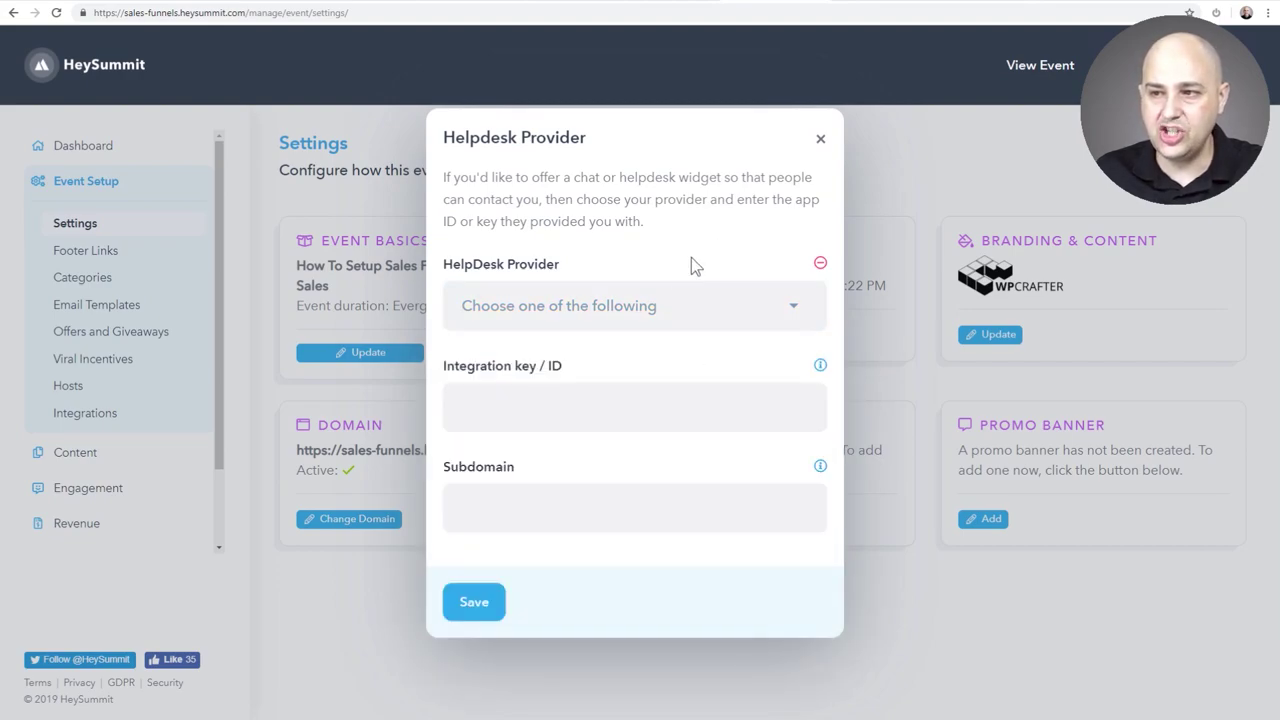
left_click(530, 412)
left_click(532, 517)
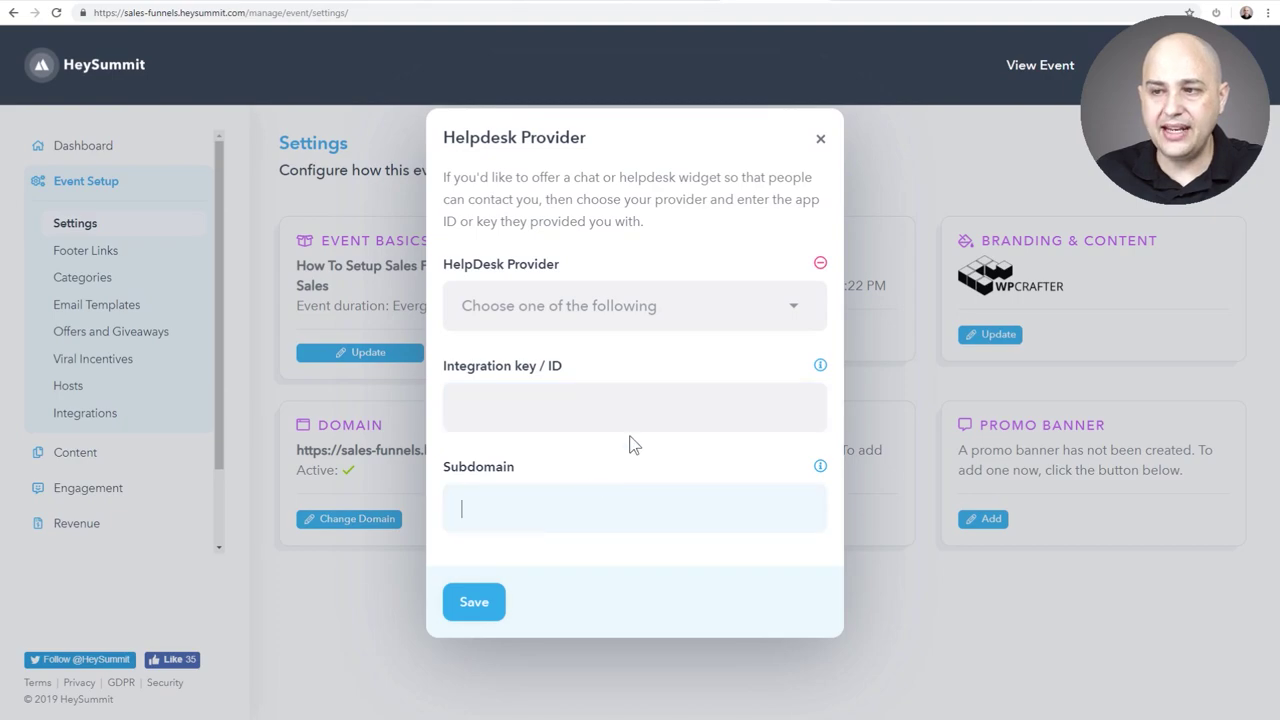
left_click(819, 142)
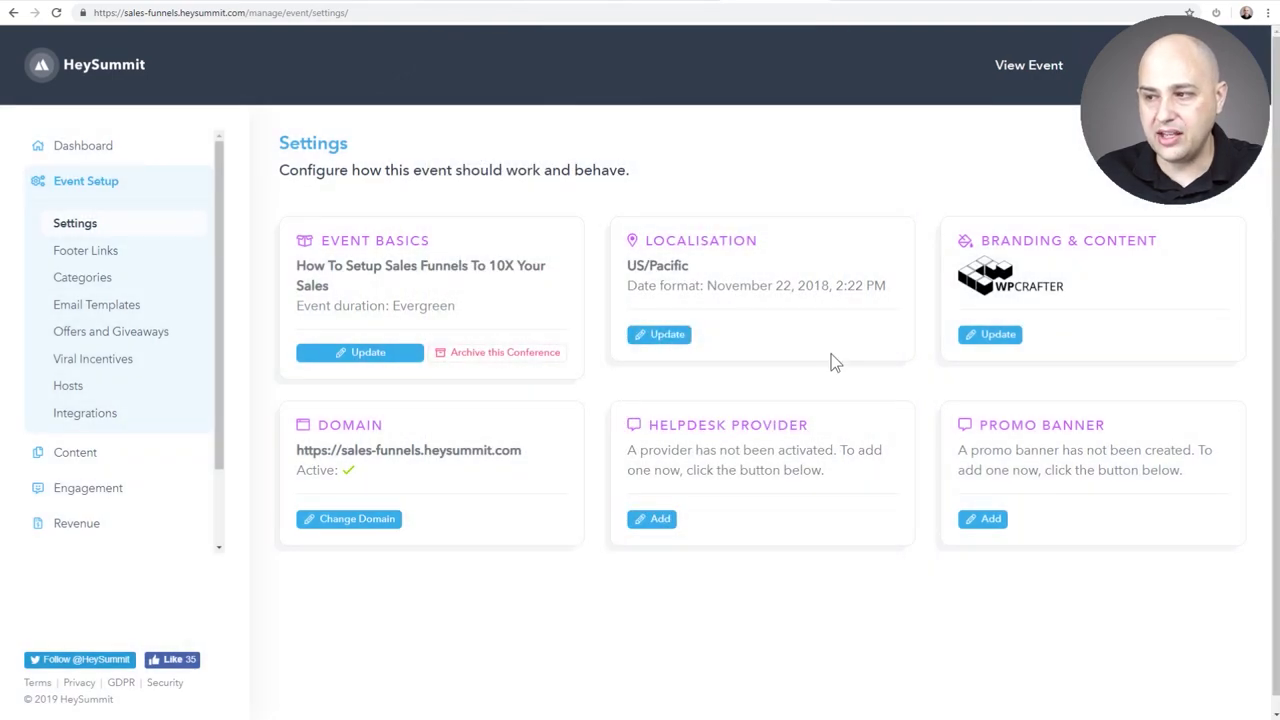
left_click(990, 519)
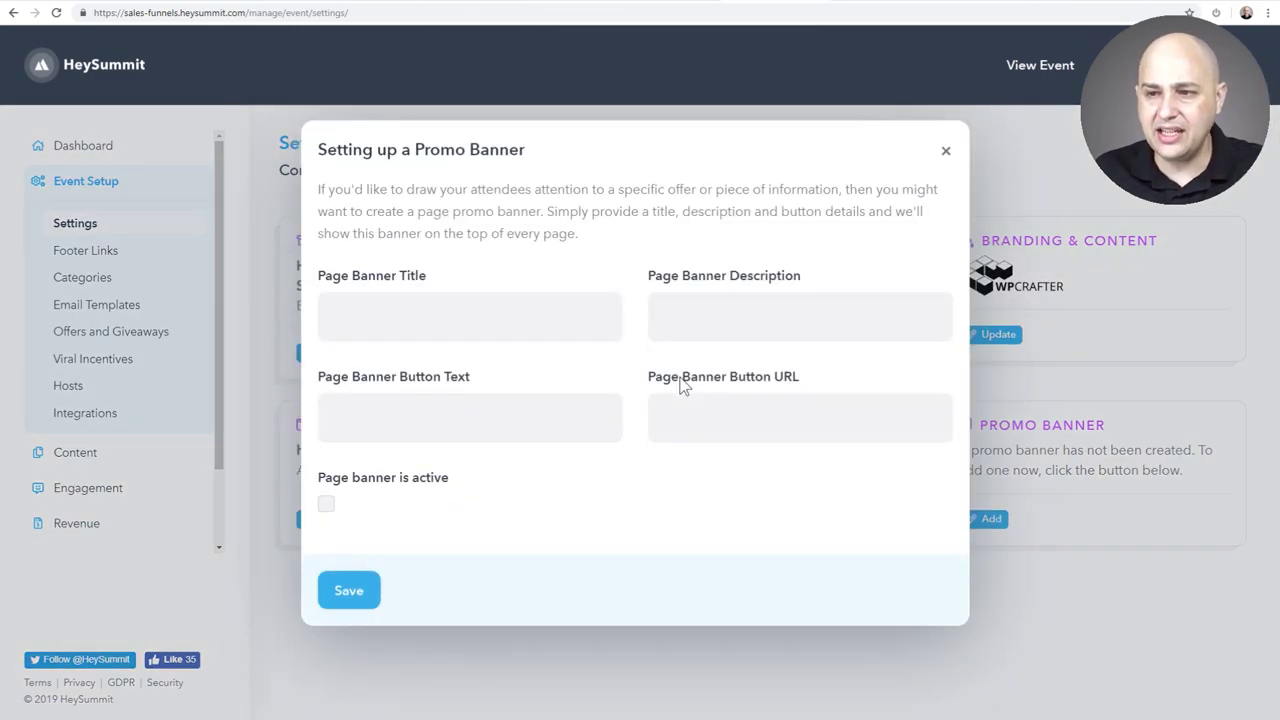
left_click(945, 150)
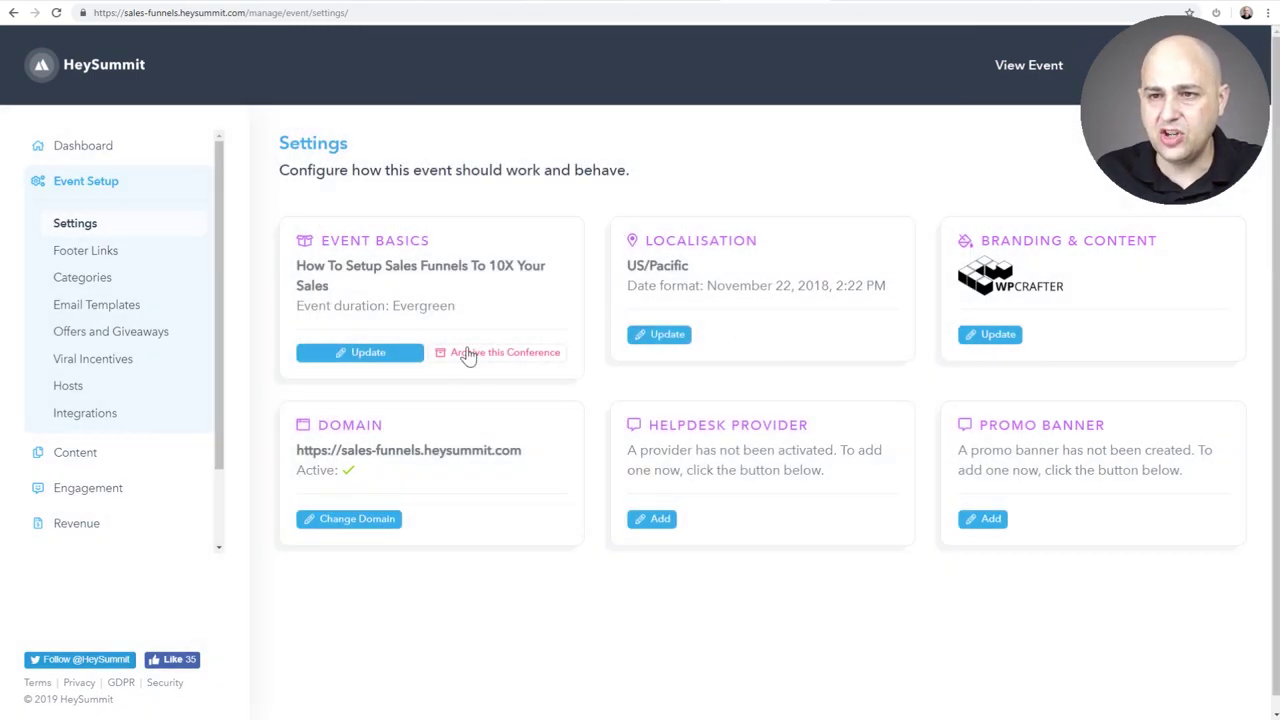
View the event's Categories, Email Templates, Offers and Giveaways, and Viral Incentives pages
left_click(80, 283)
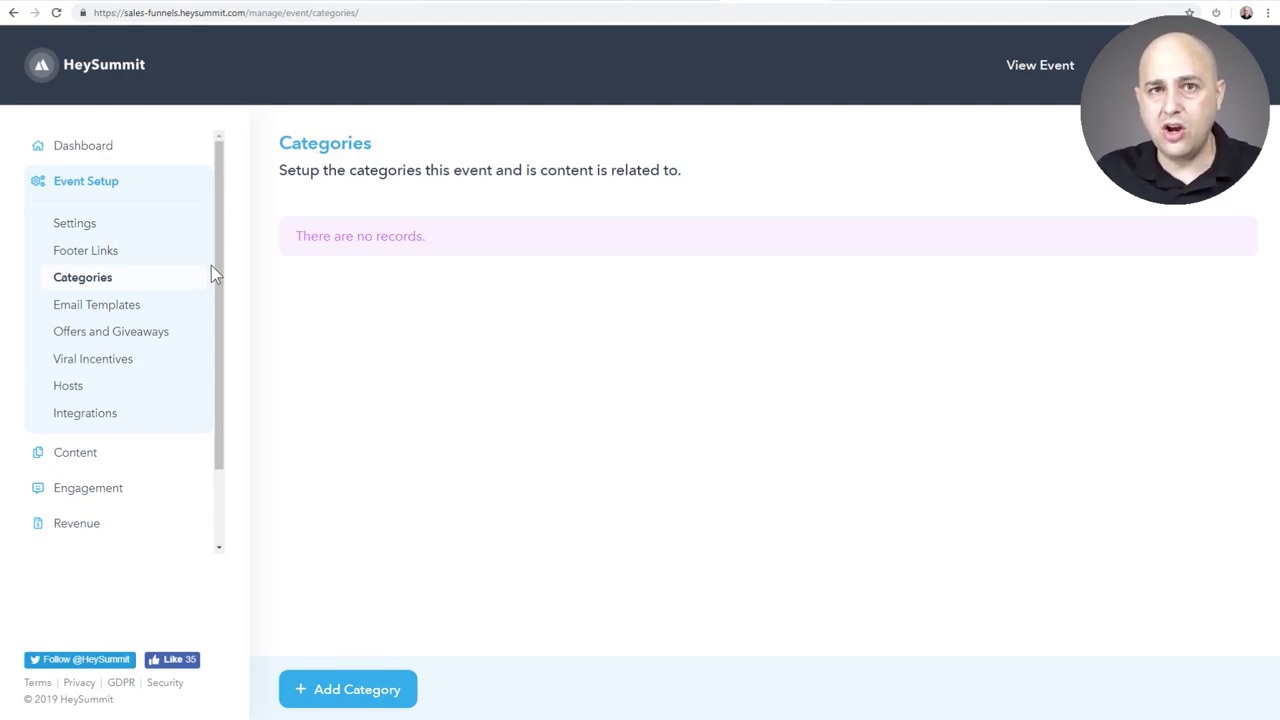
left_click(102, 312)
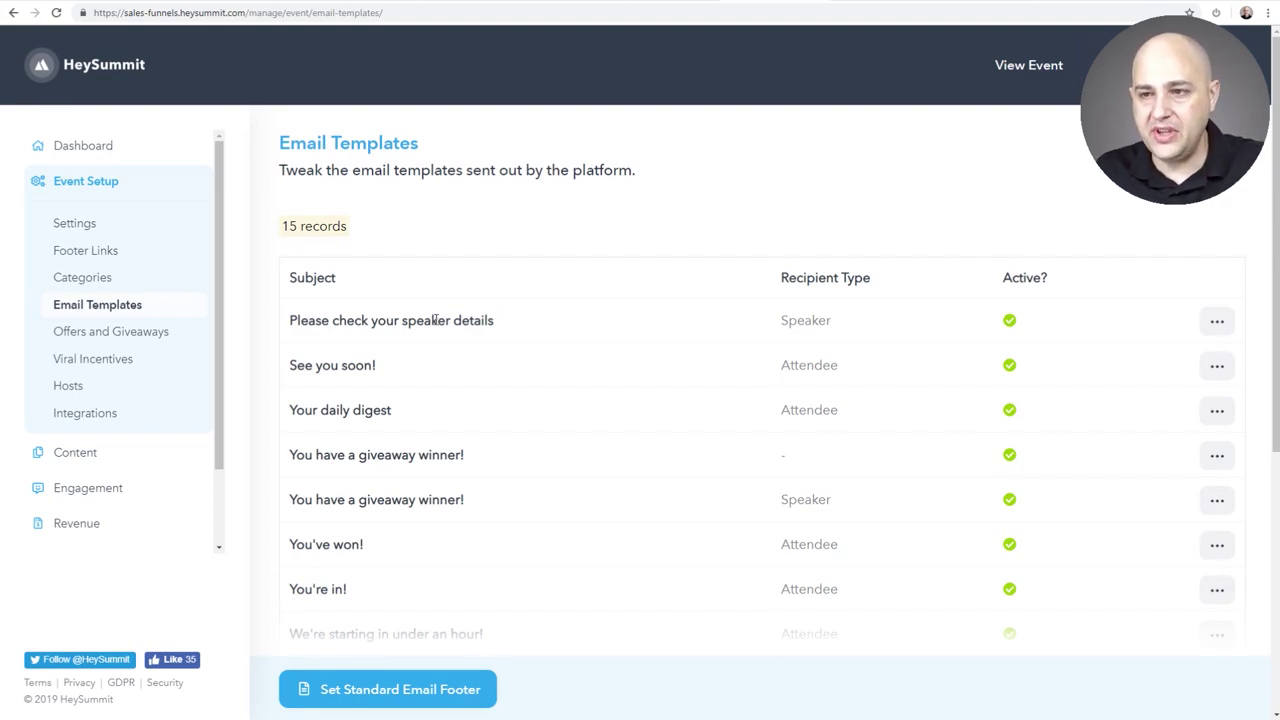
scroll(434, 320, "down", 5)
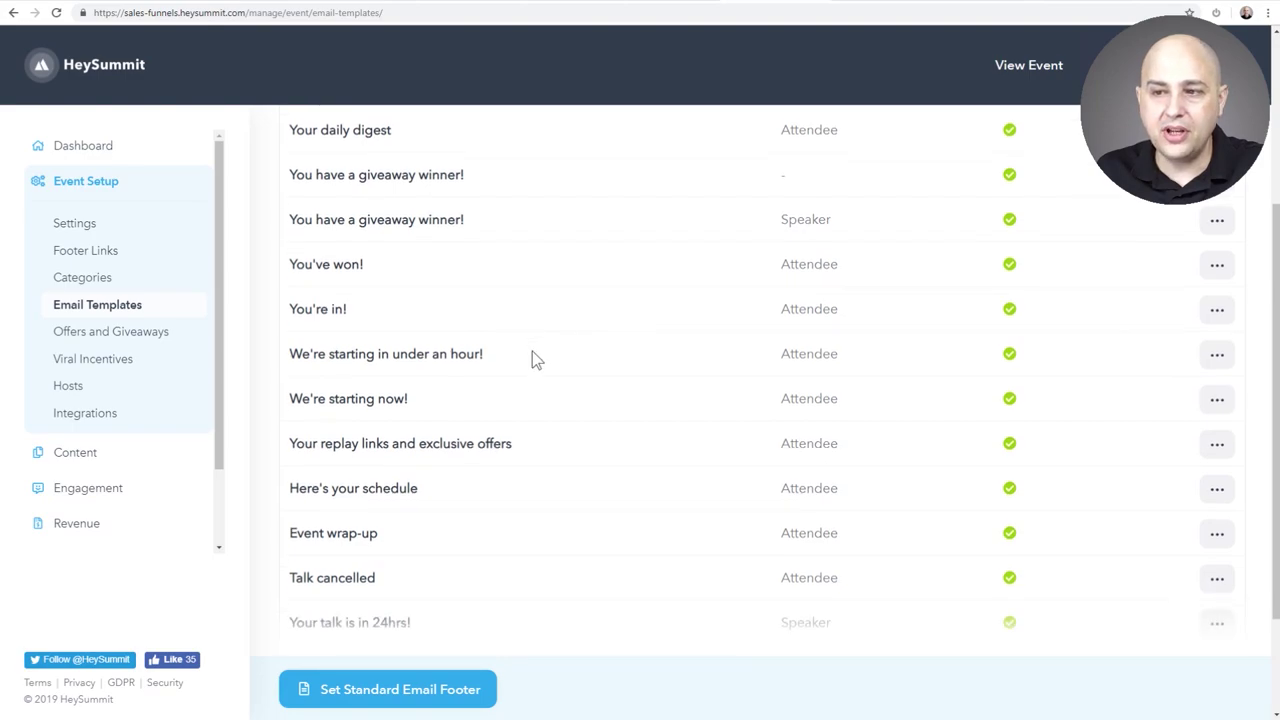
scroll(517, 344, "up", 5)
left_click(117, 341)
left_click(95, 362)
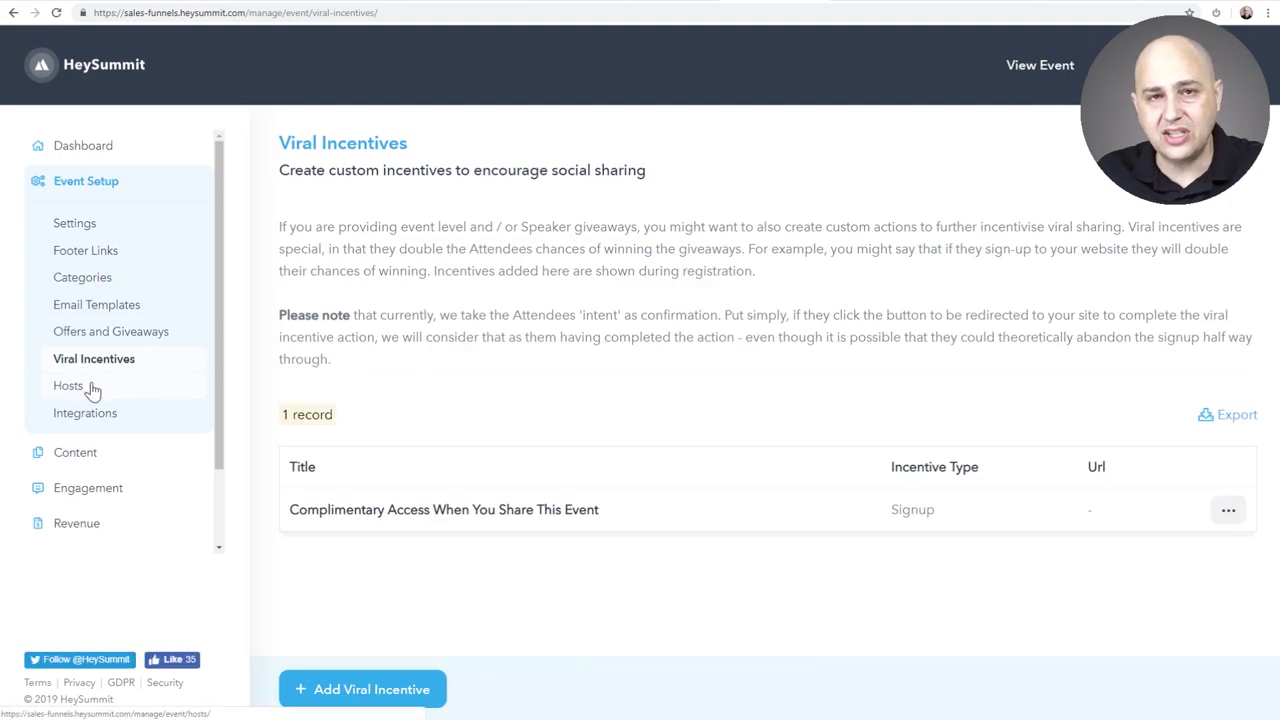
Open the event's host list, and examine the existing host's BigMarker connection status and the blank host creation form
left_click(90, 388)
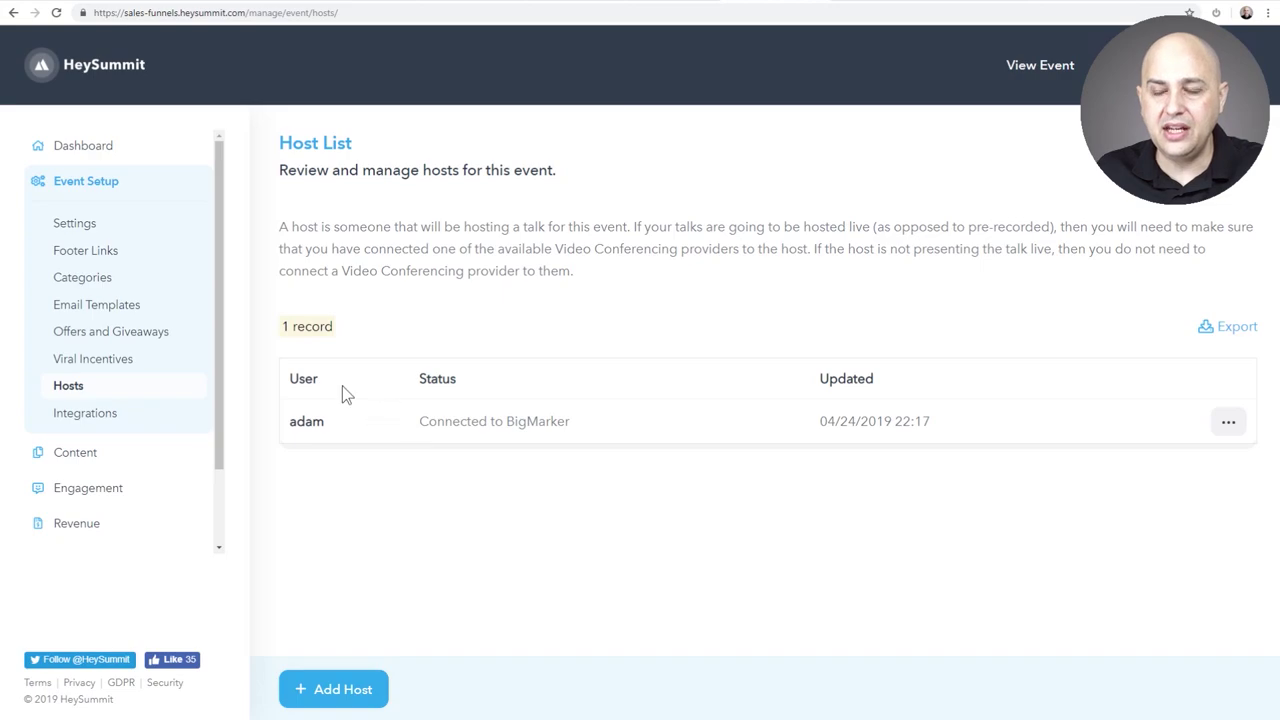
left_click_drag(286, 428, 578, 430)
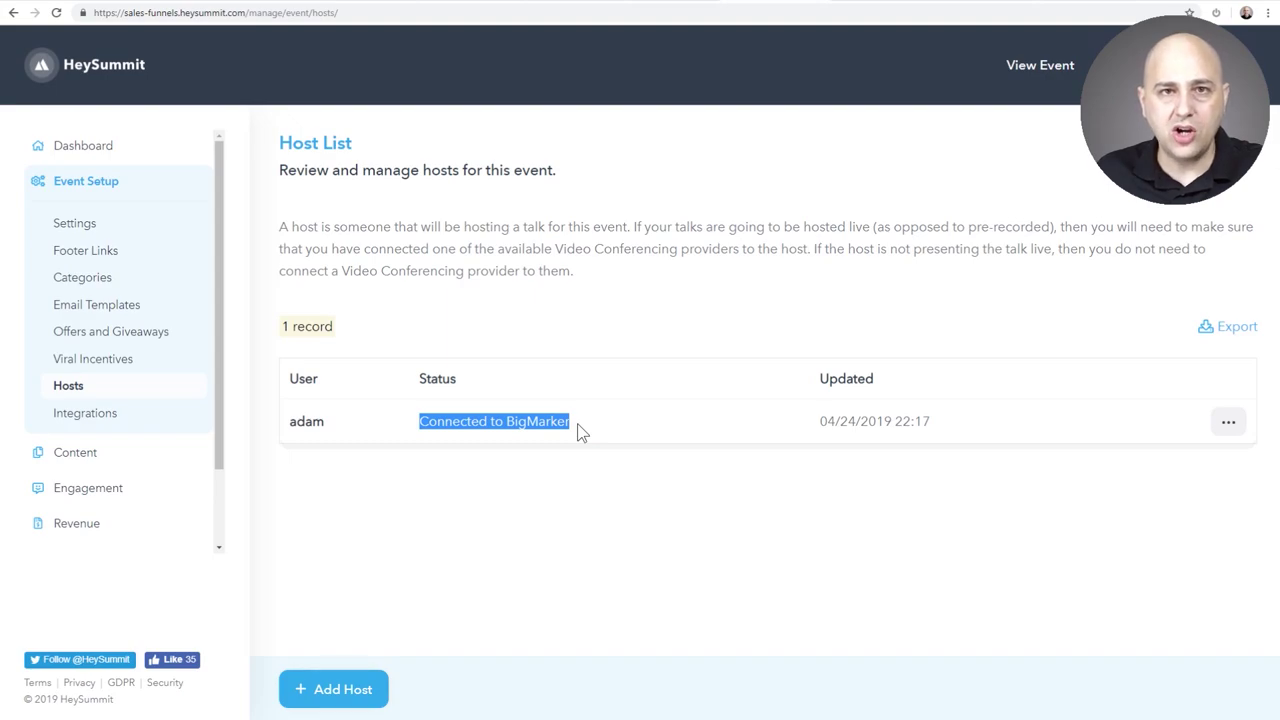
left_click(328, 688)
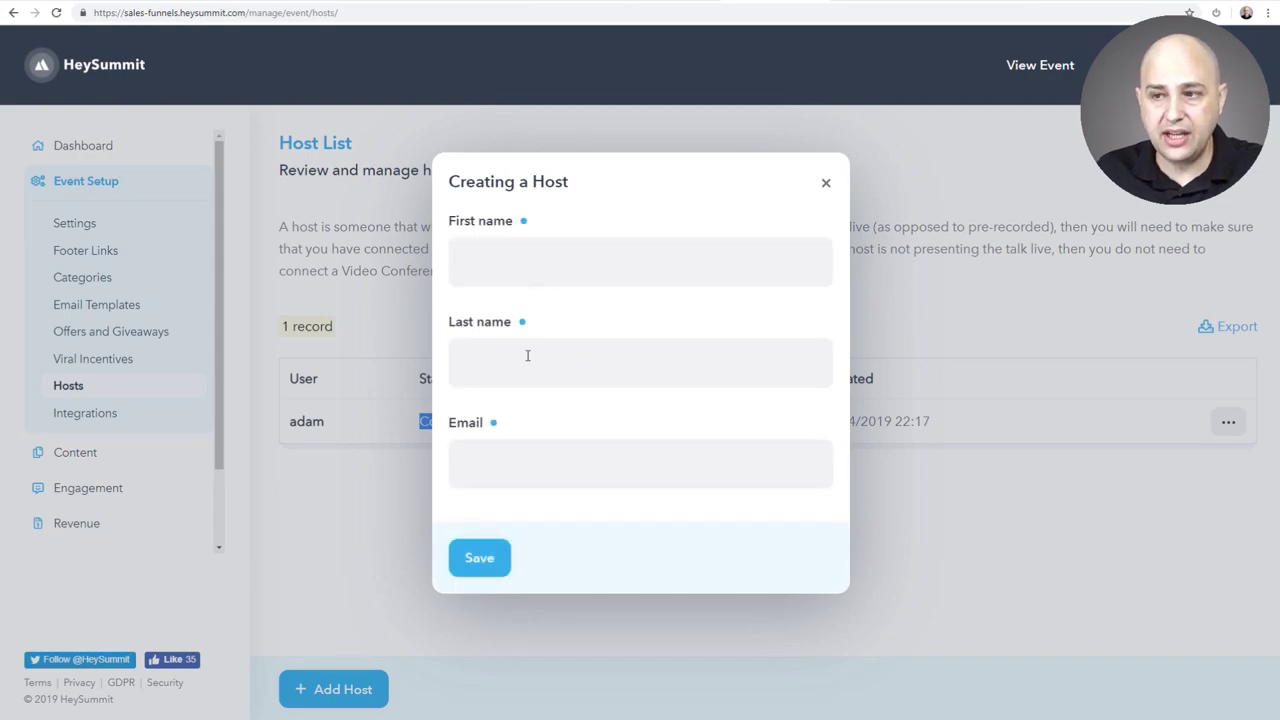
left_click(698, 268)
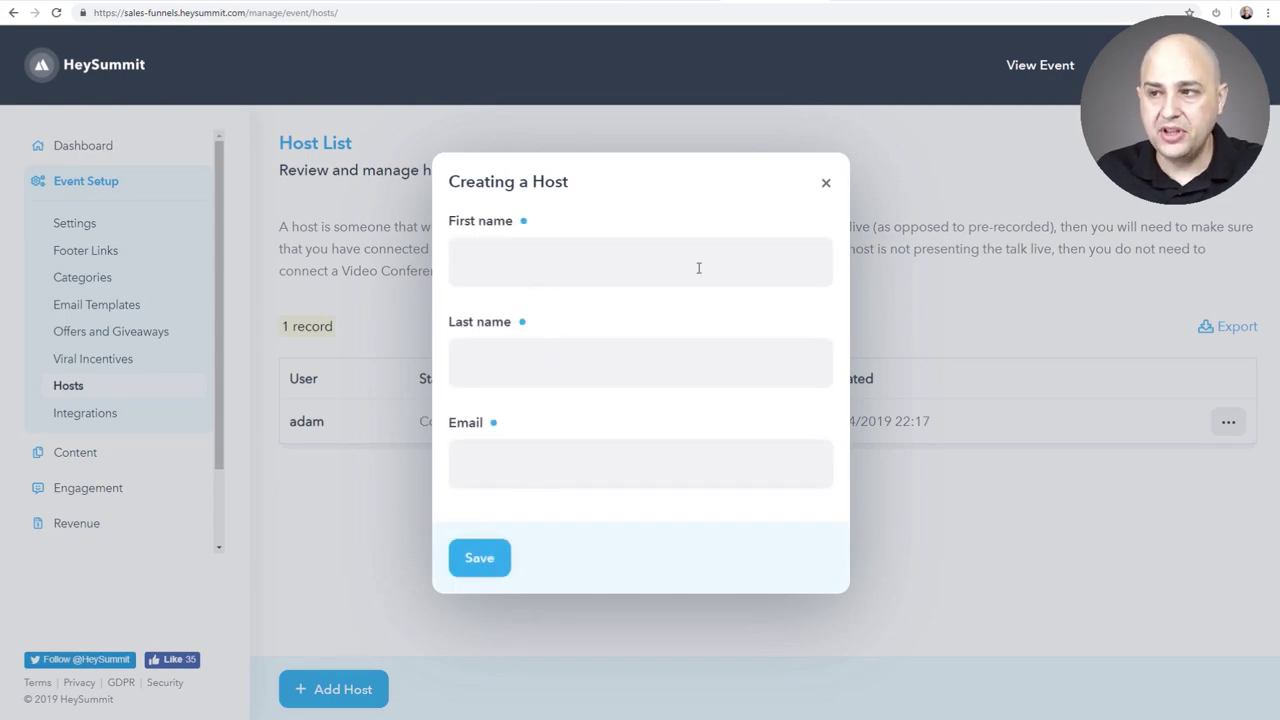
left_click(827, 184)
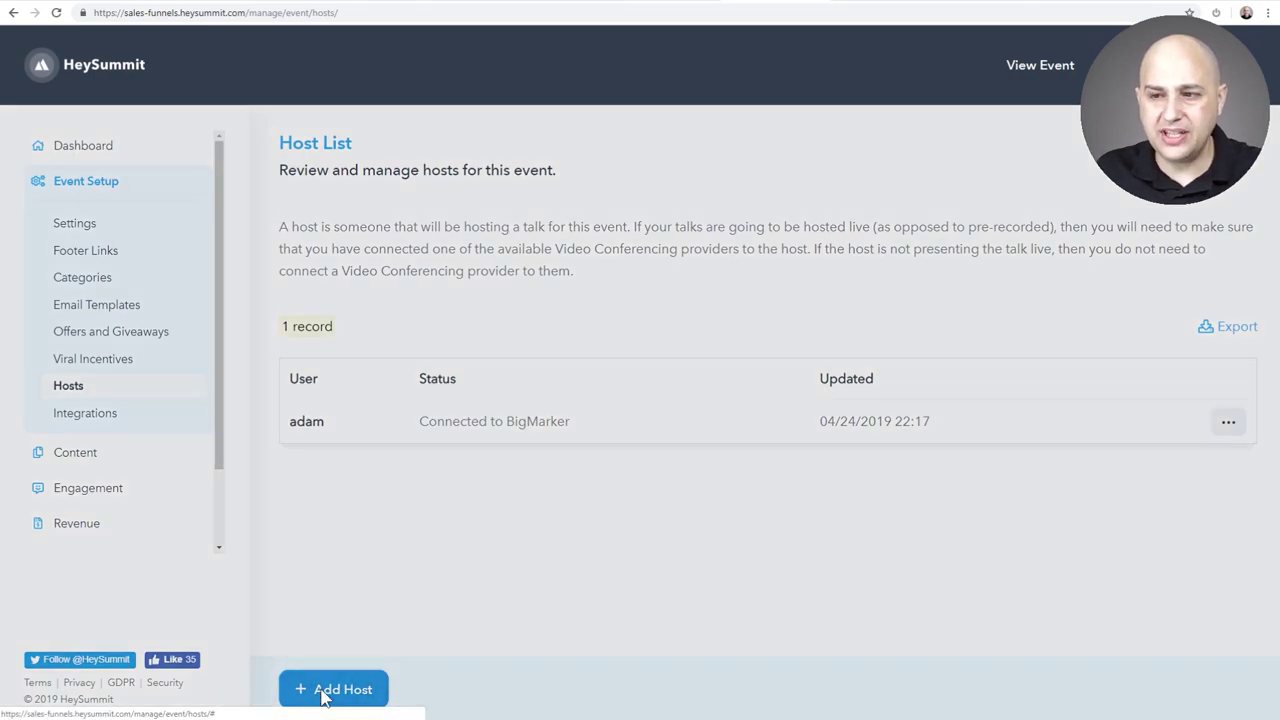
Add a second host to the event with the host's first name, last name and email address
left_click(322, 690)
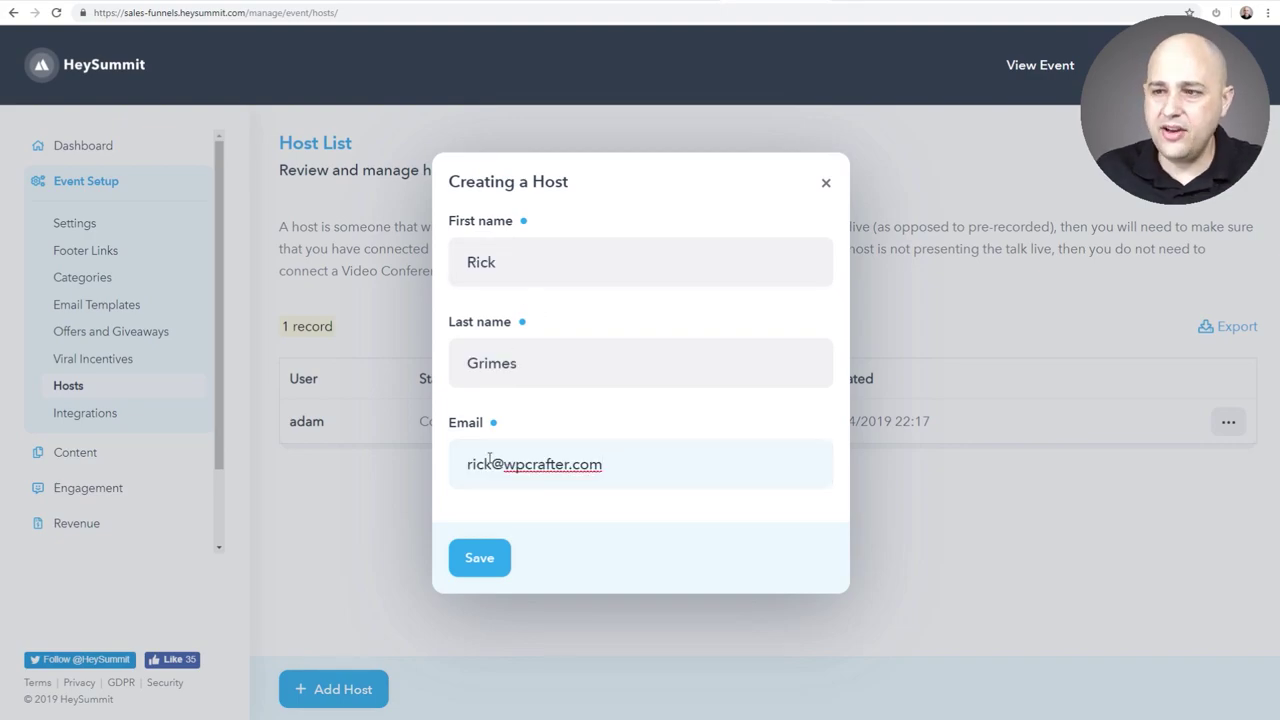
left_click(474, 560)
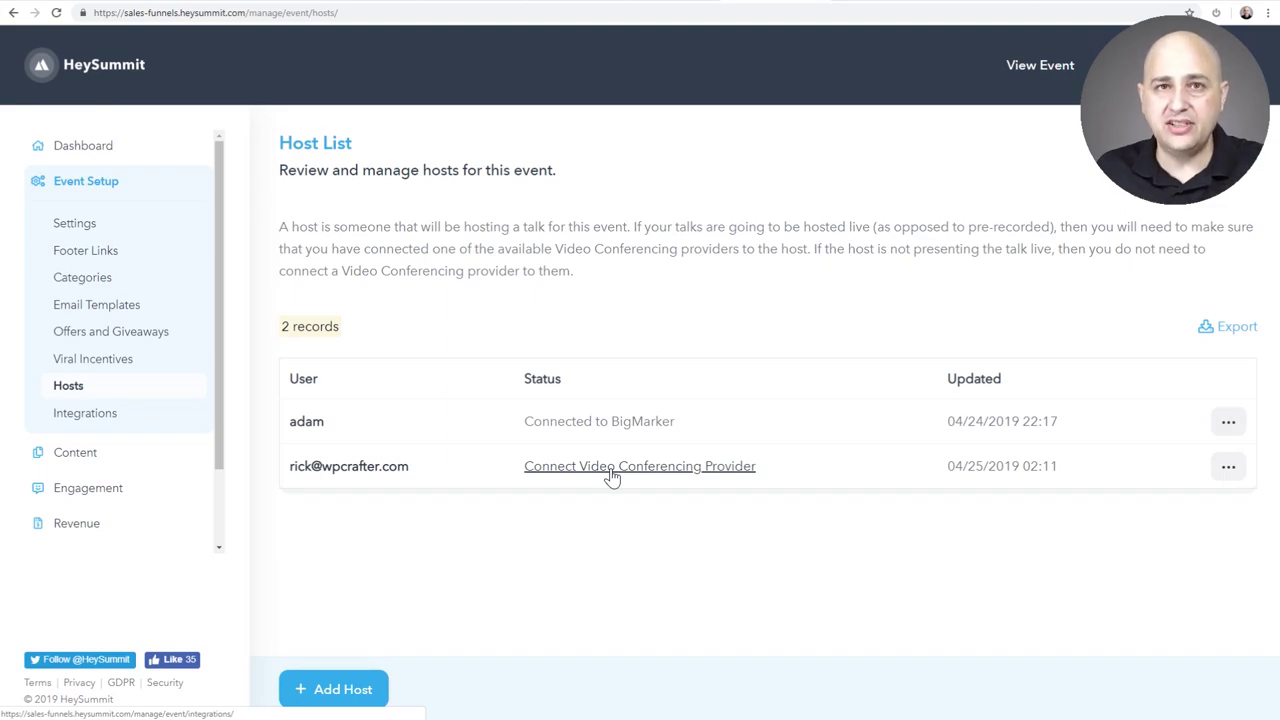
Open the video conferencing provider connection for the new host, and review the Zoom and BigMarker options for both hosts
left_click(612, 467)
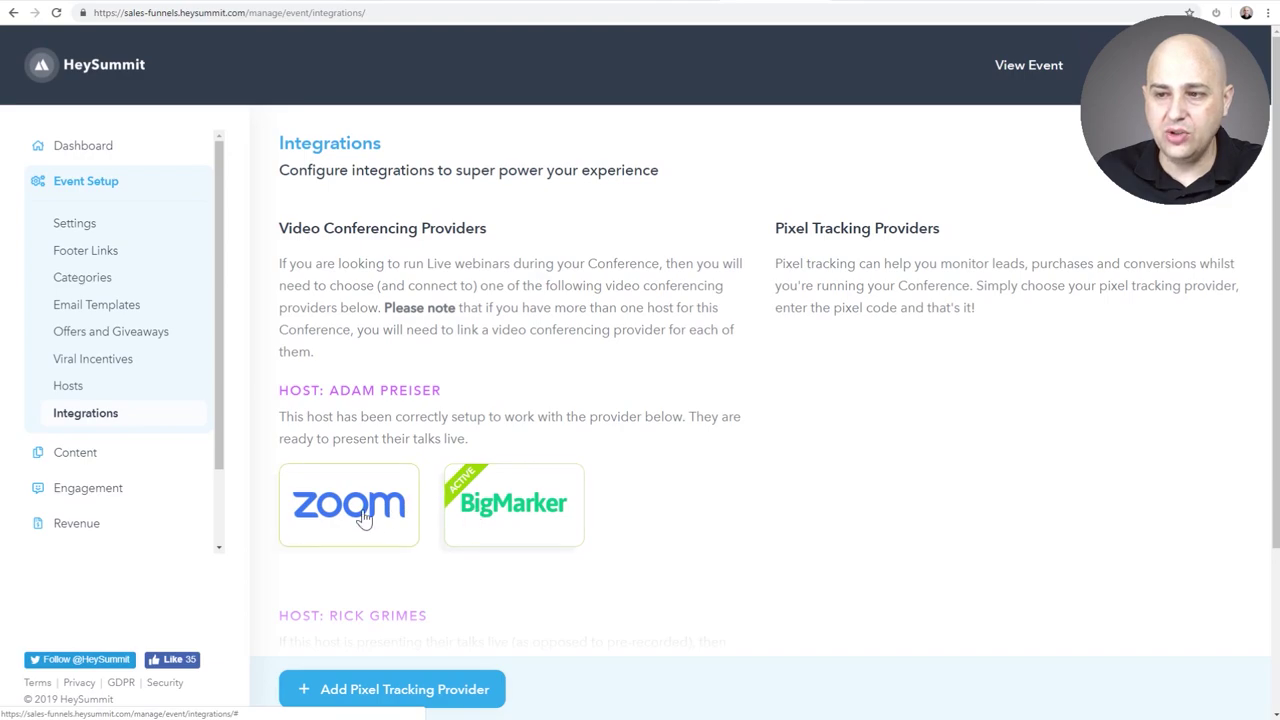
scroll(414, 443, "down", 3)
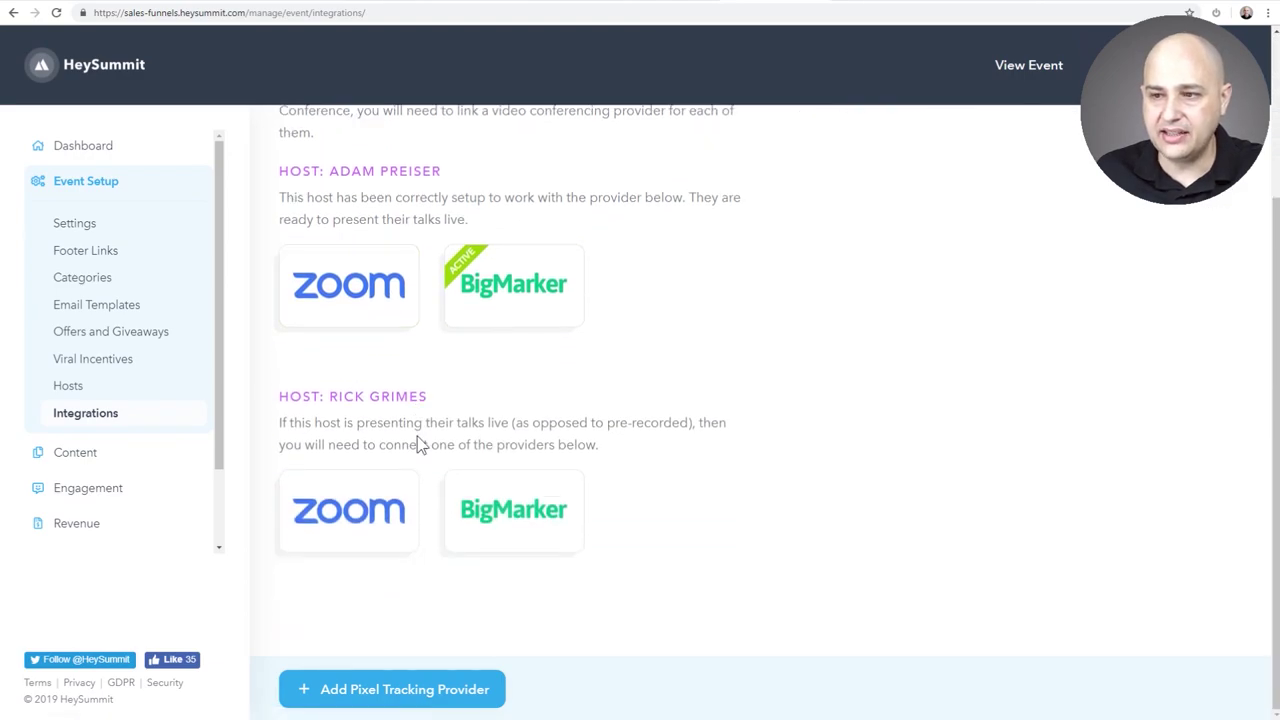
scroll(420, 443, "up", 3)
scroll(418, 442, "down", 2)
scroll(420, 440, "up", 2)
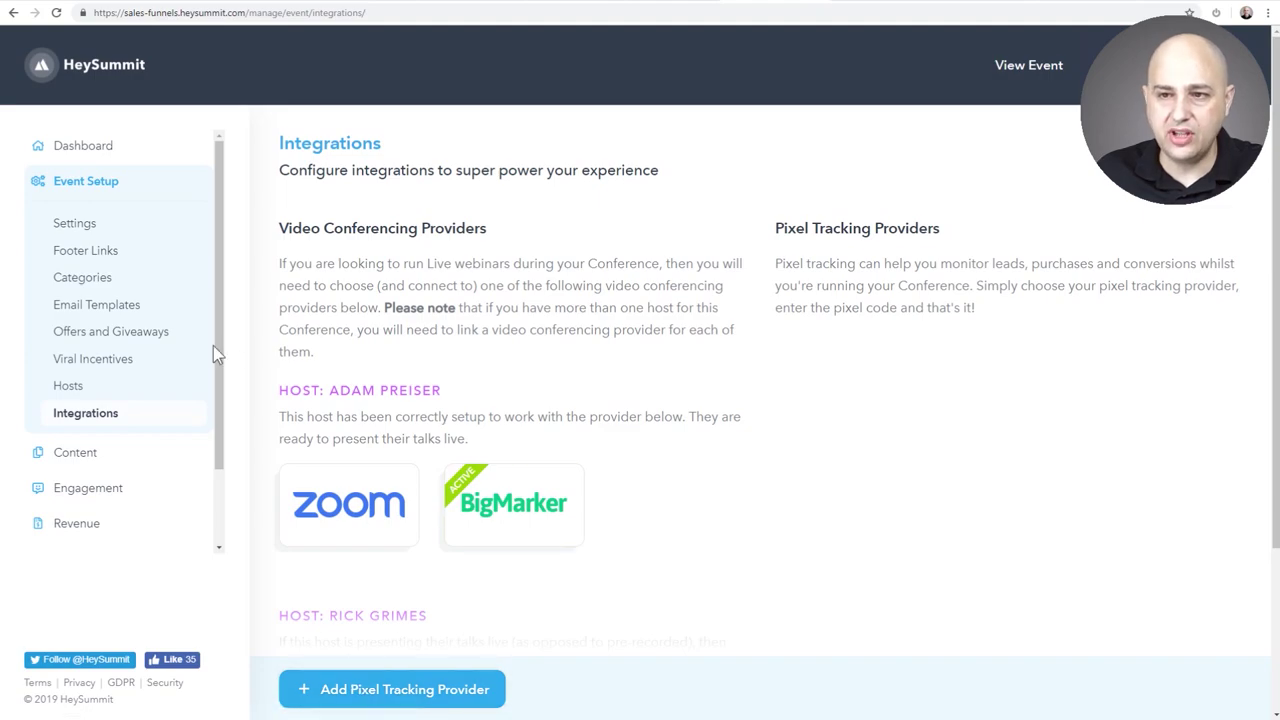
Open the event's Speakers list, and review the existing speaker's available actions and edit form without changing the record
left_click(118, 411)
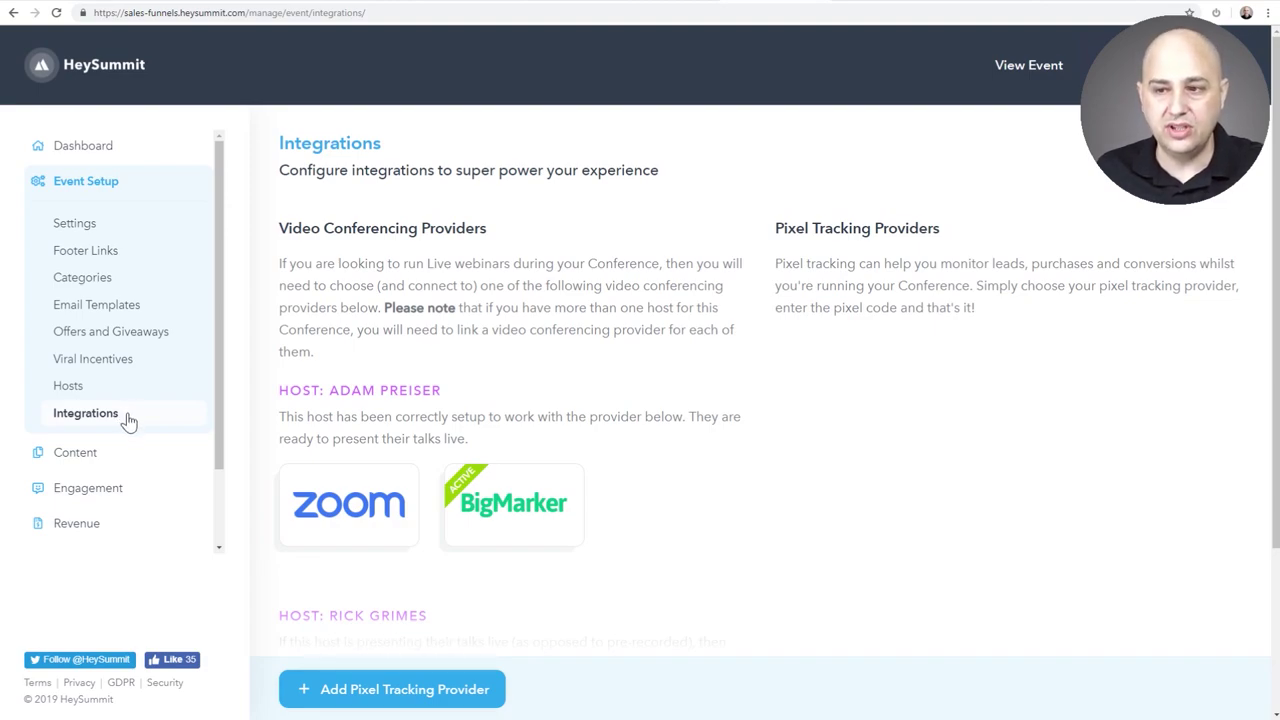
left_click(122, 460)
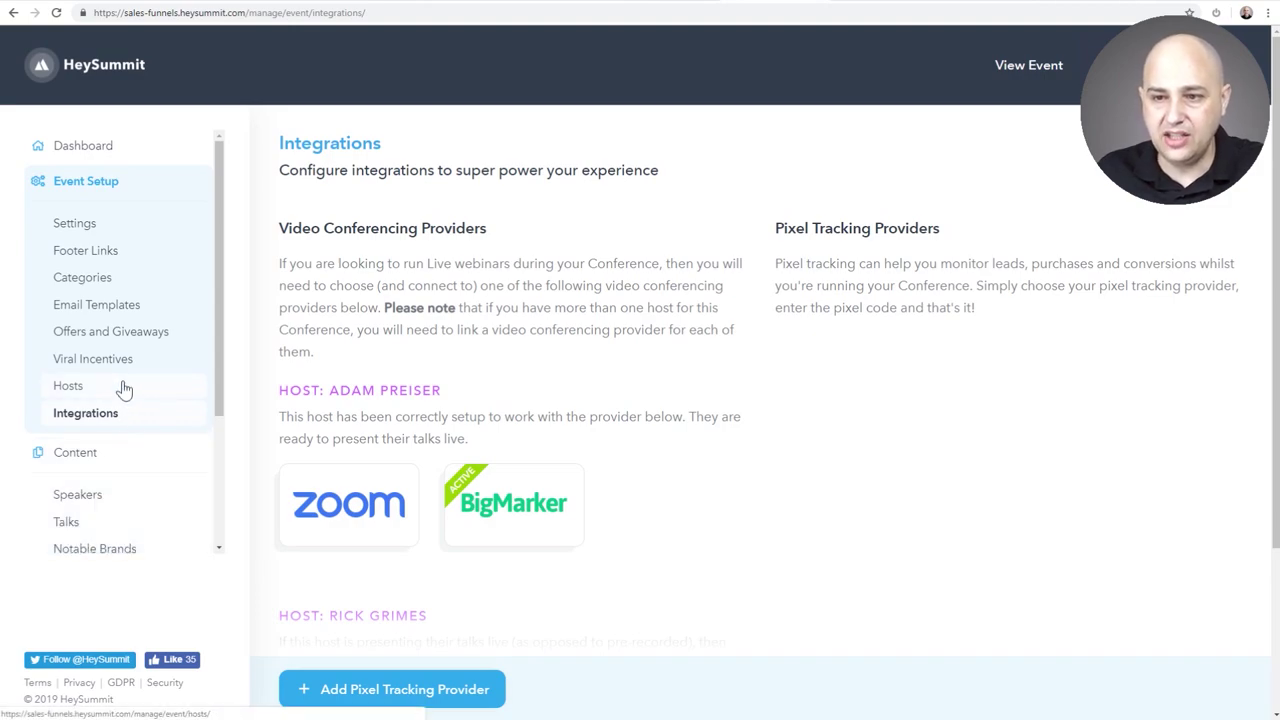
scroll(120, 391, "down", 2)
scroll(125, 389, "down", 1)
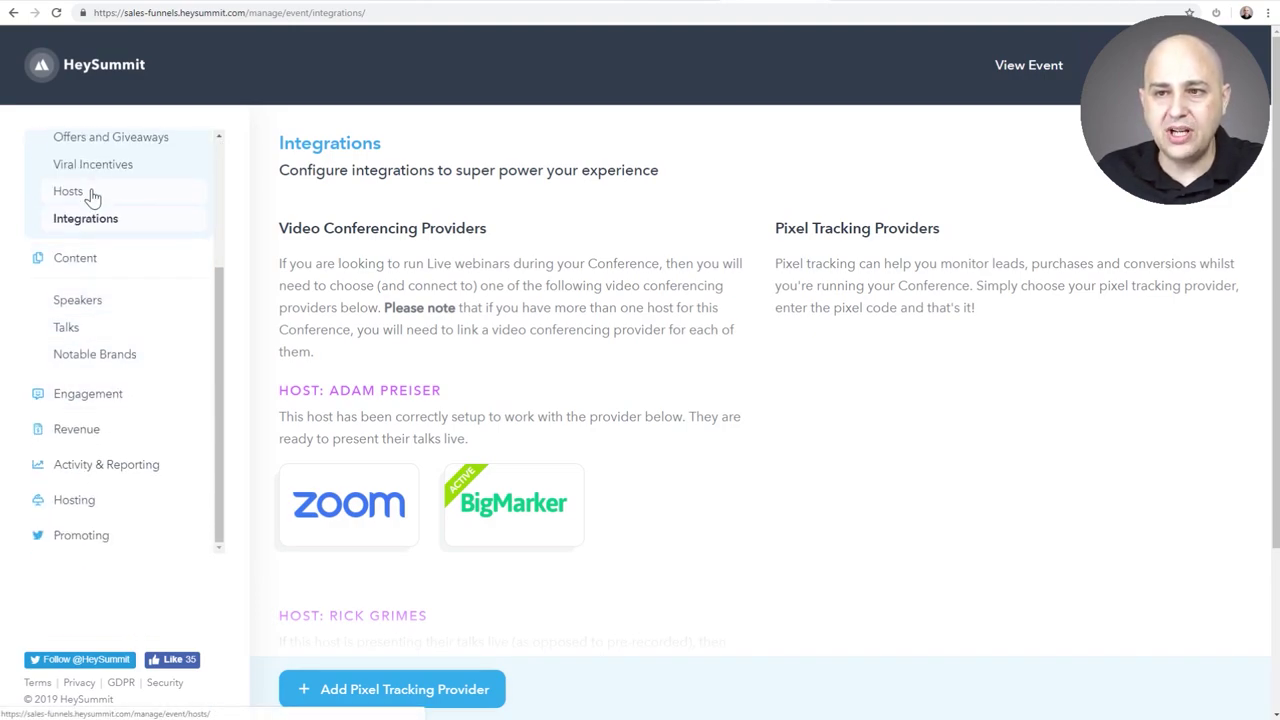
left_click(100, 299)
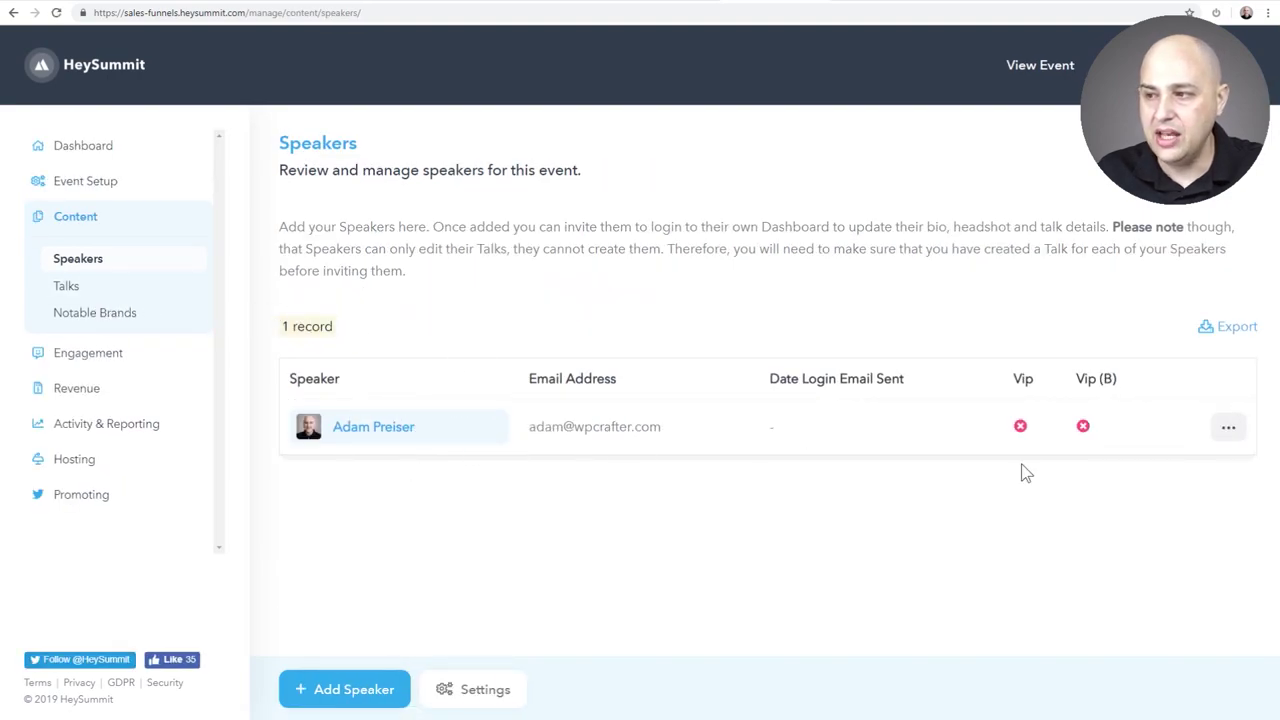
left_click(1229, 430)
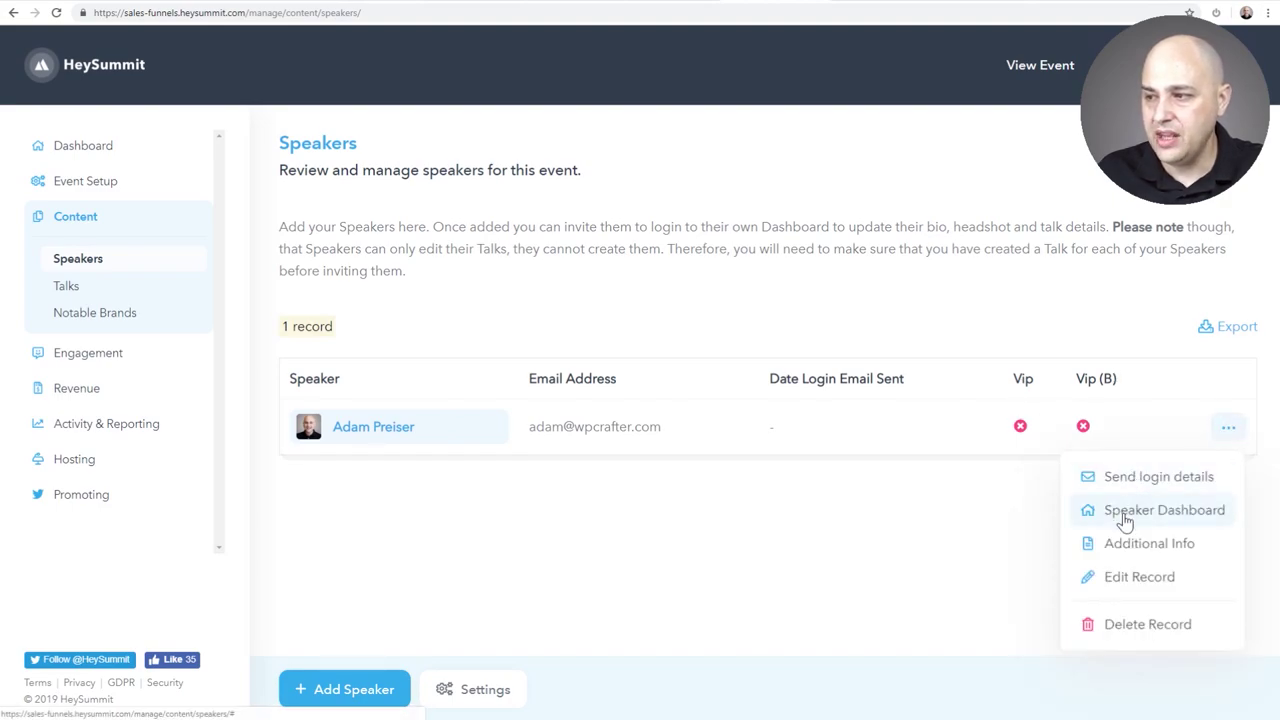
left_click(1229, 431)
left_click(1227, 433)
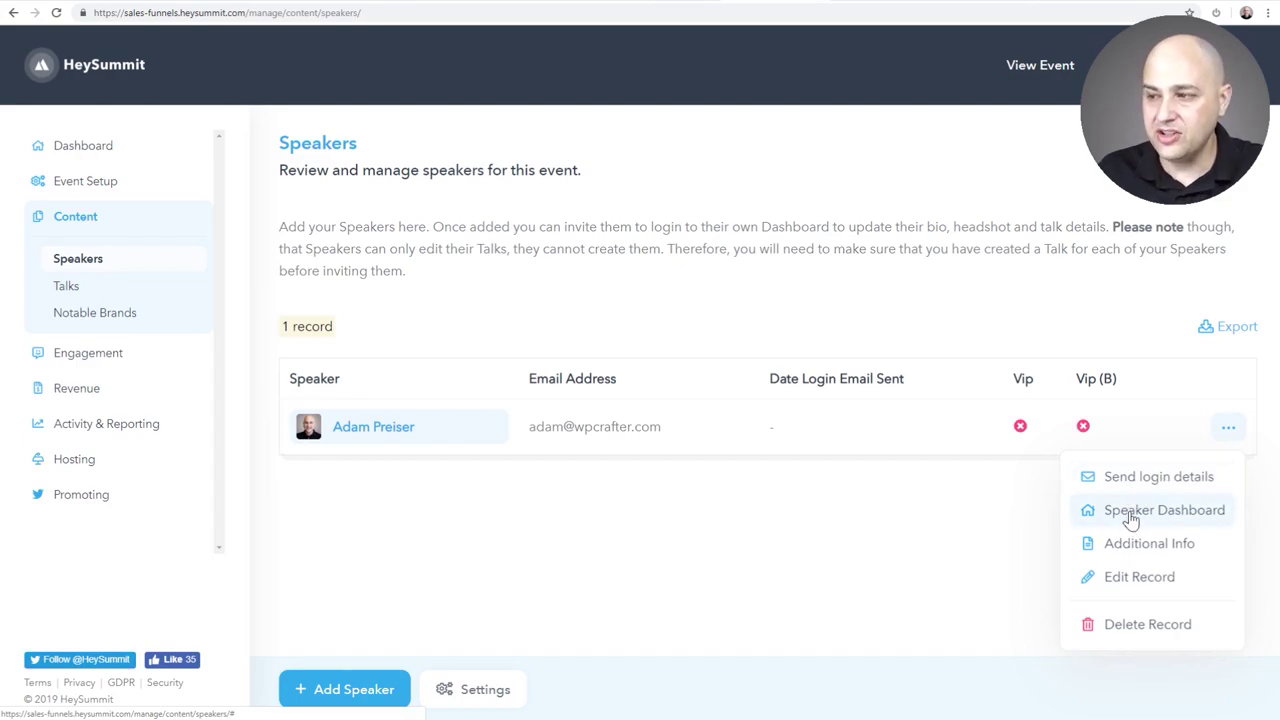
left_click(1127, 580)
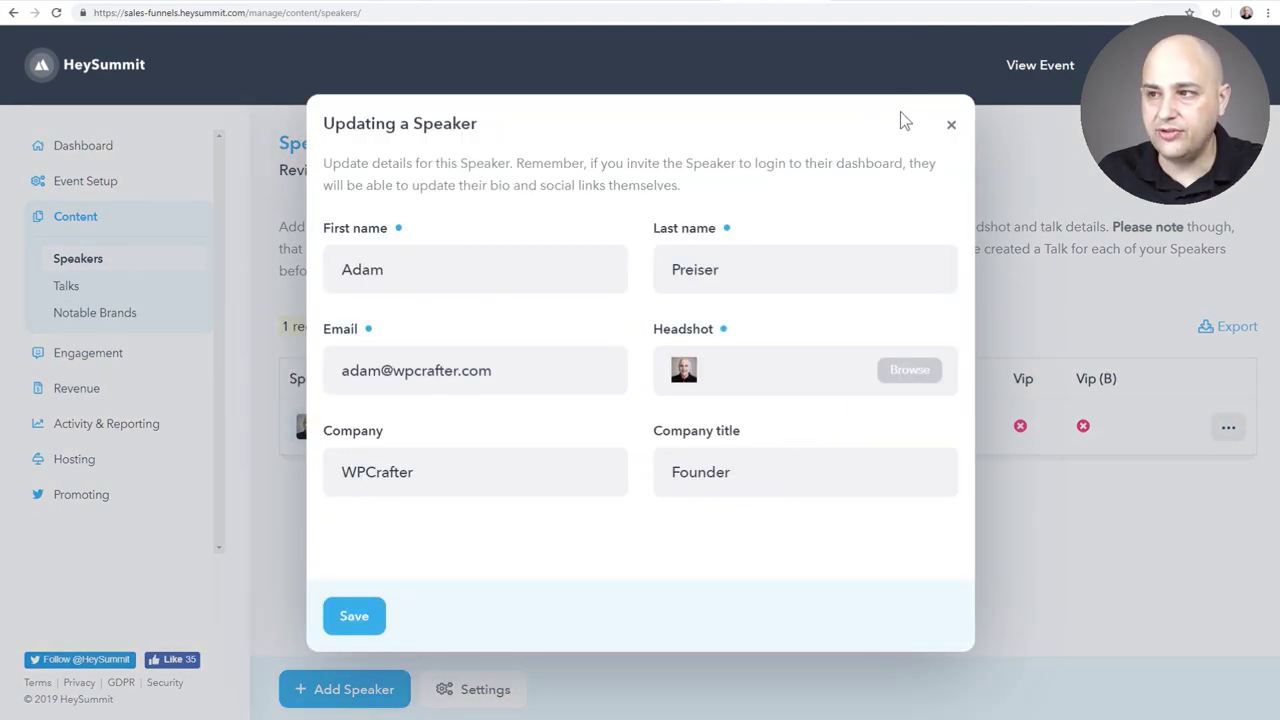
left_click(950, 125)
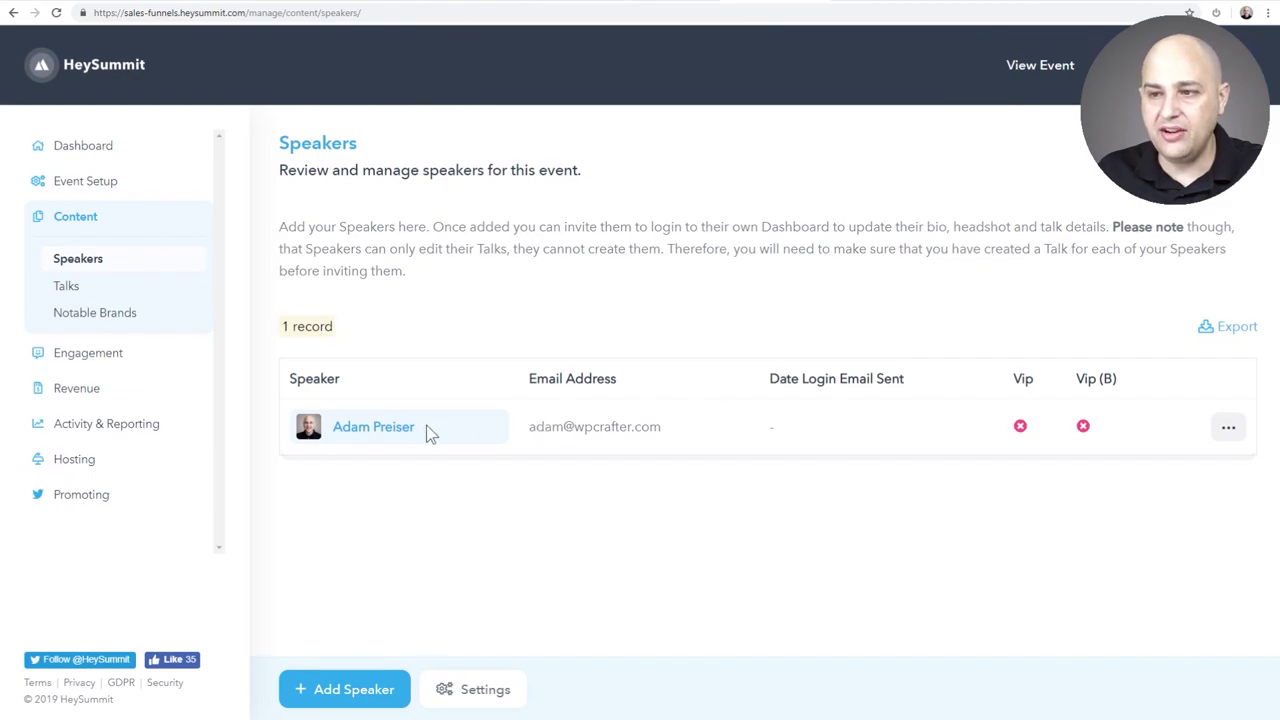
left_click(1228, 428)
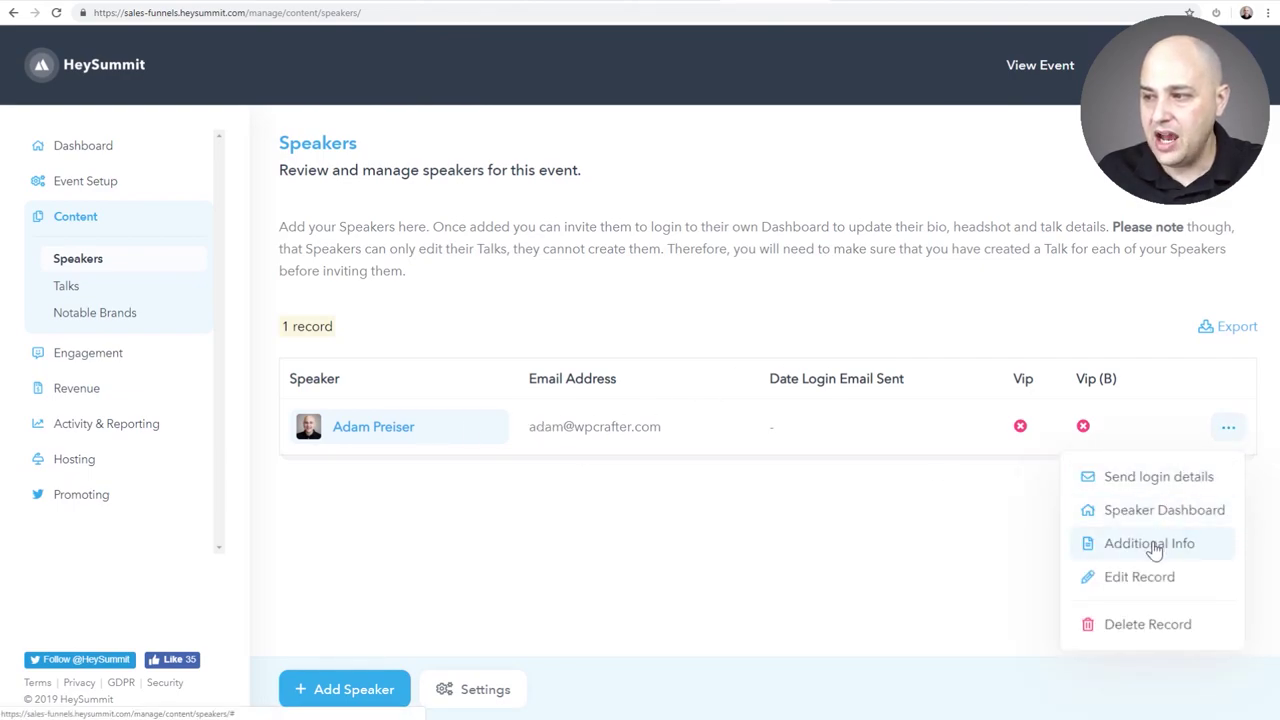
left_click(844, 519)
Open the event's Talks list, and examine the edit form of the "How To Setup A Sales Funnel Website" talk
left_click(66, 286)
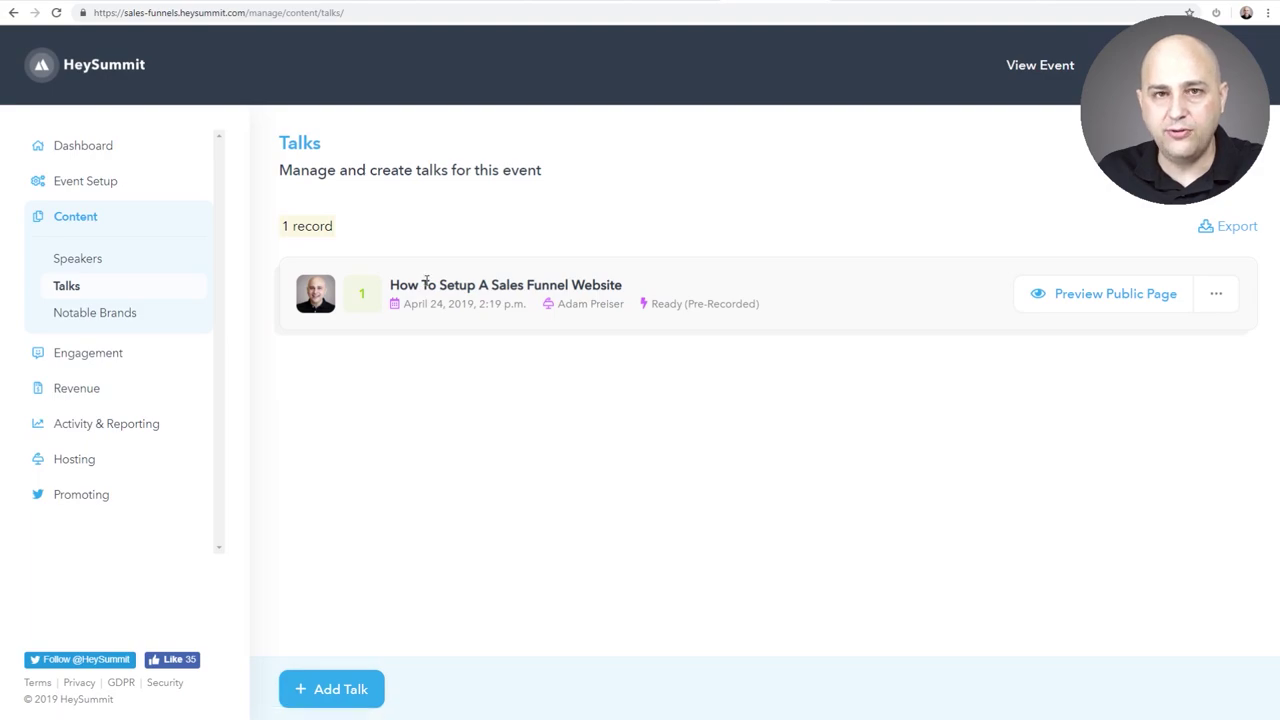
left_click_drag(478, 304, 553, 314)
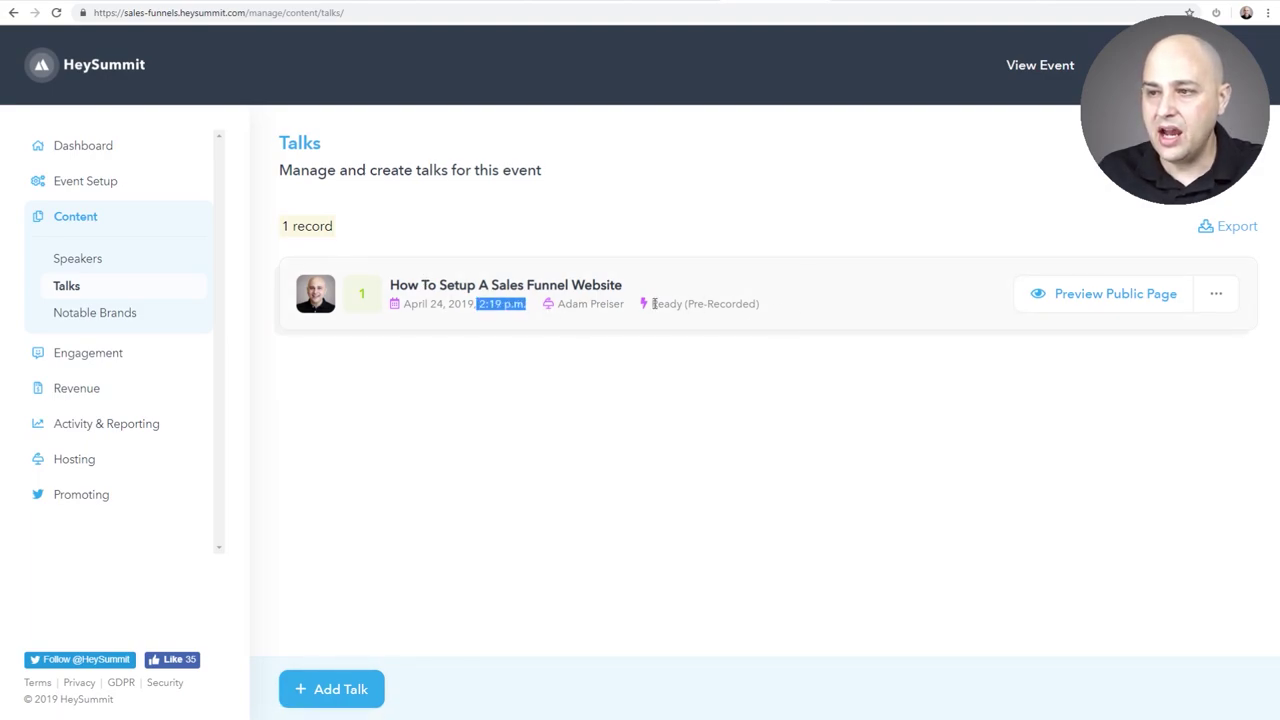
left_click(1218, 296)
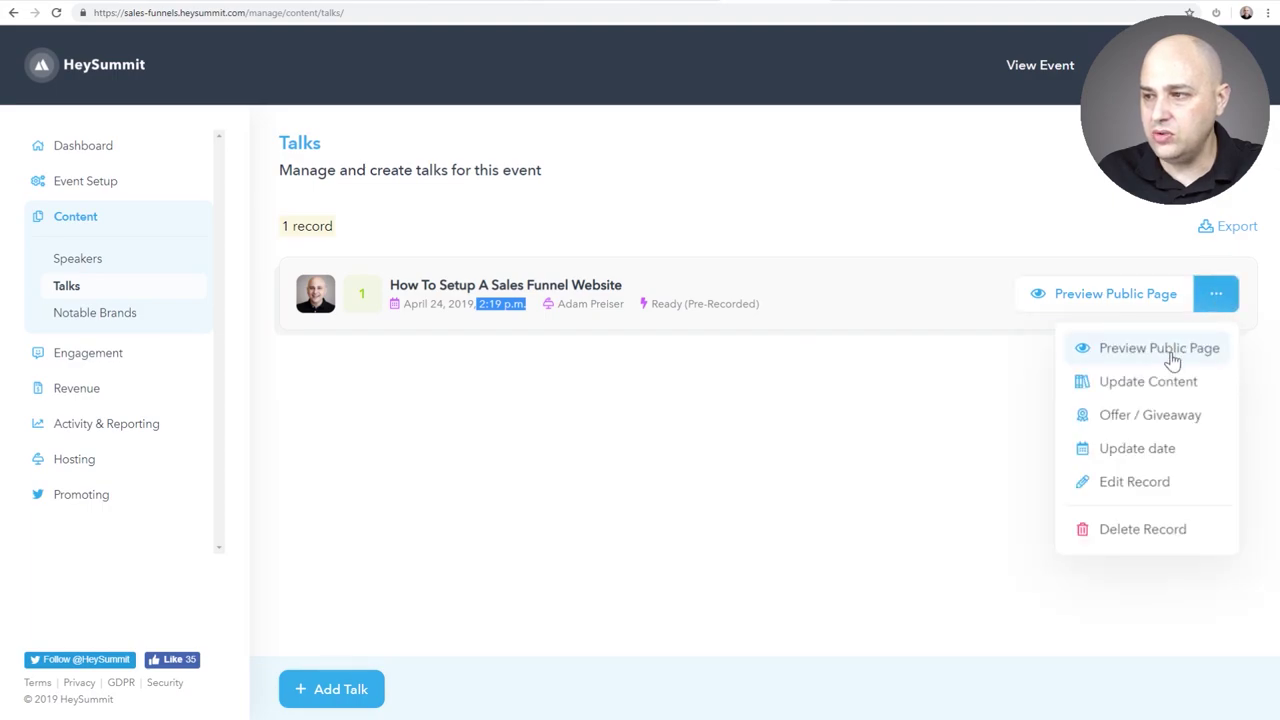
left_click(1140, 483)
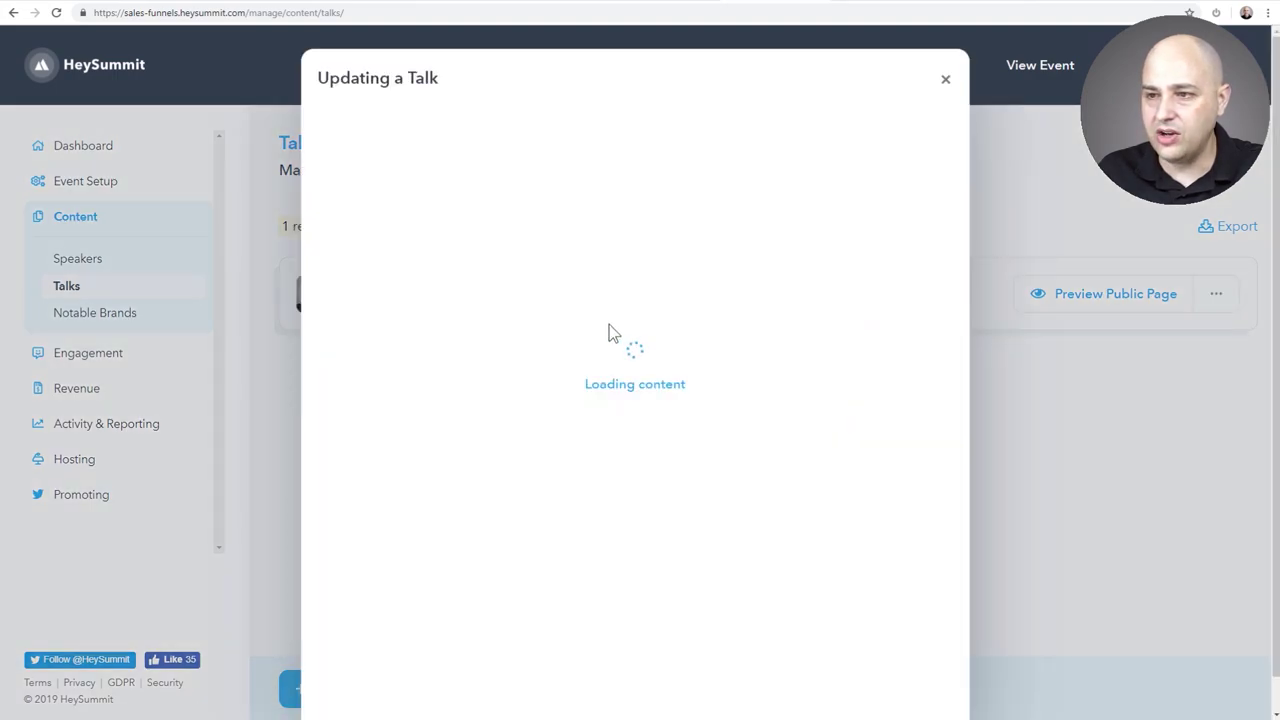
left_click(348, 201)
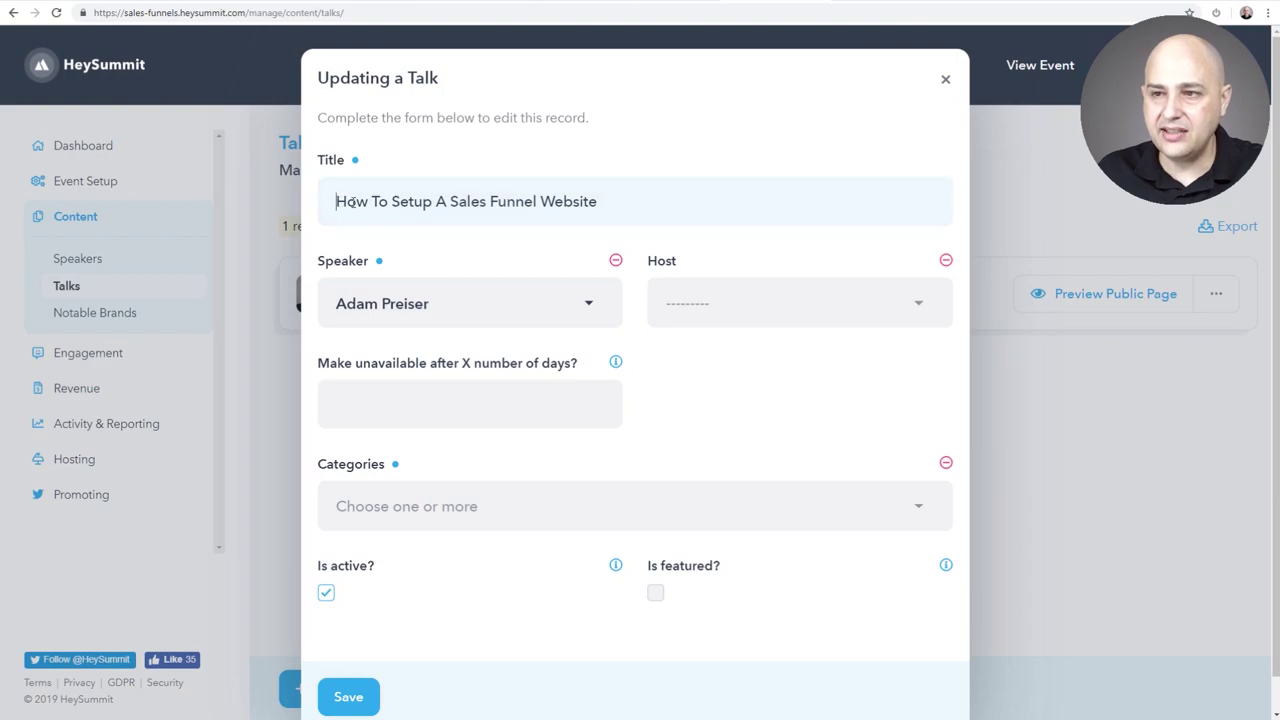
left_click_drag(336, 201, 623, 190)
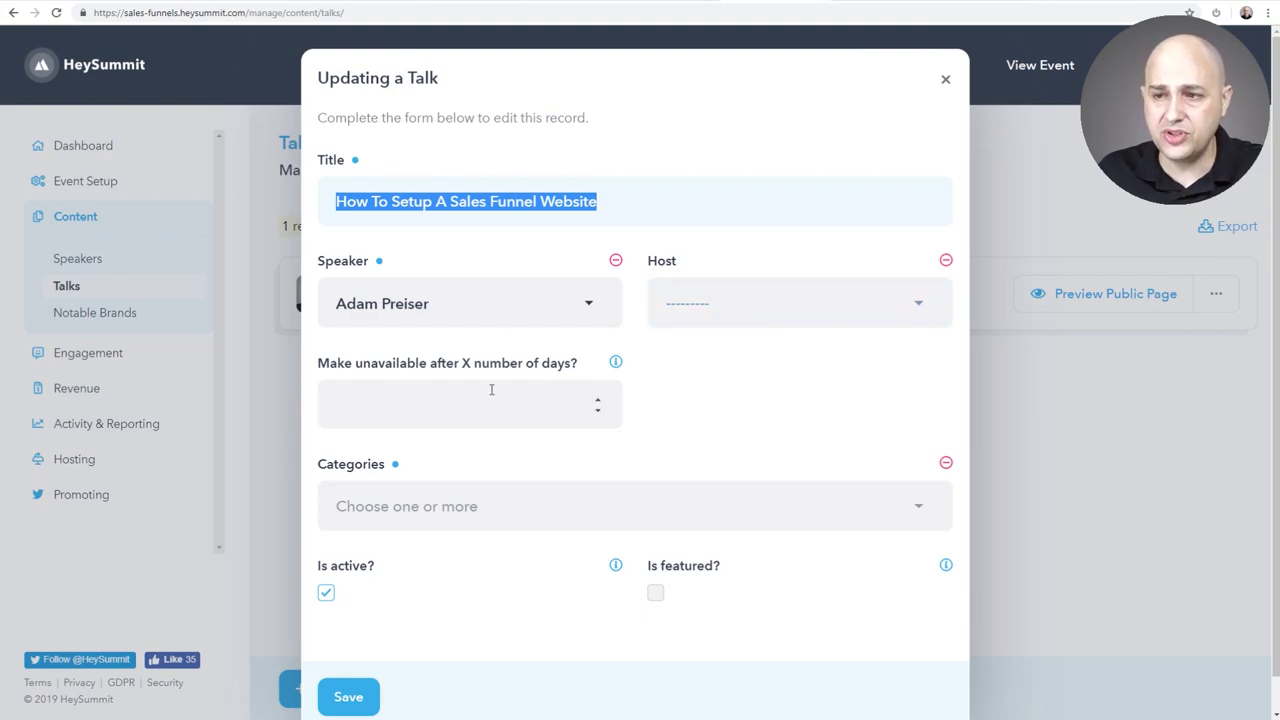
scroll(491, 390, "down", 1)
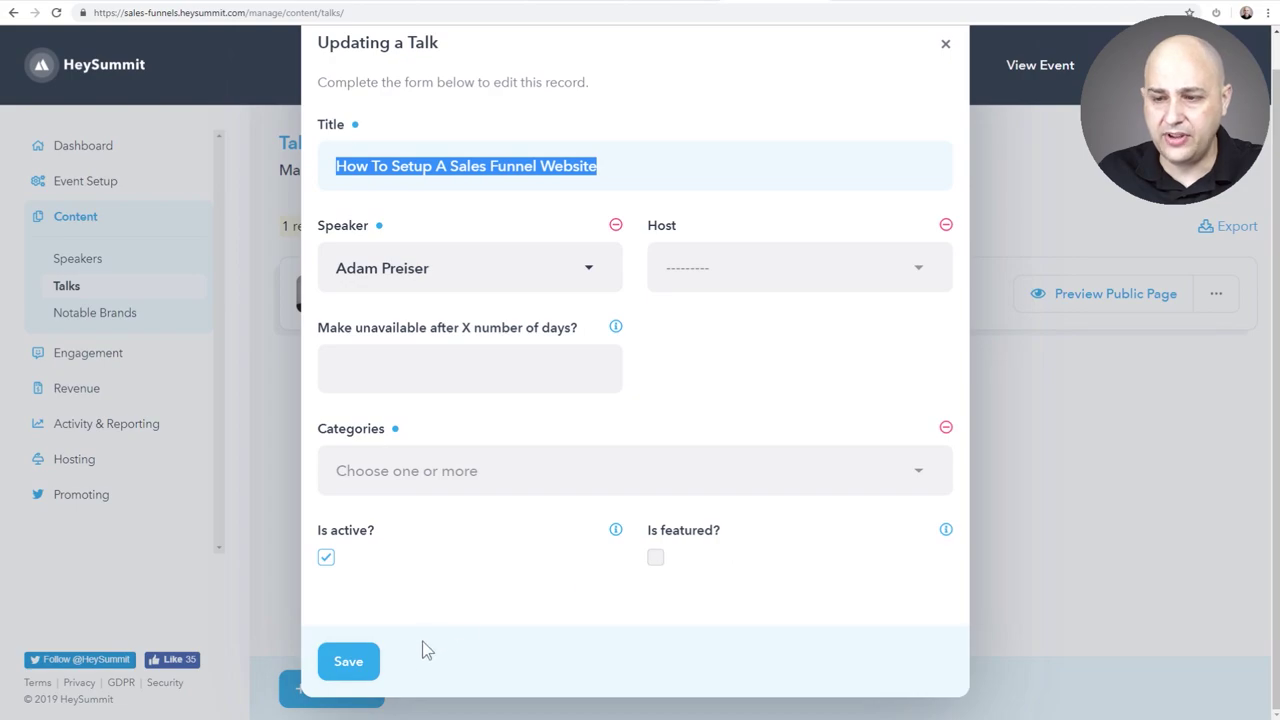
left_click(945, 44)
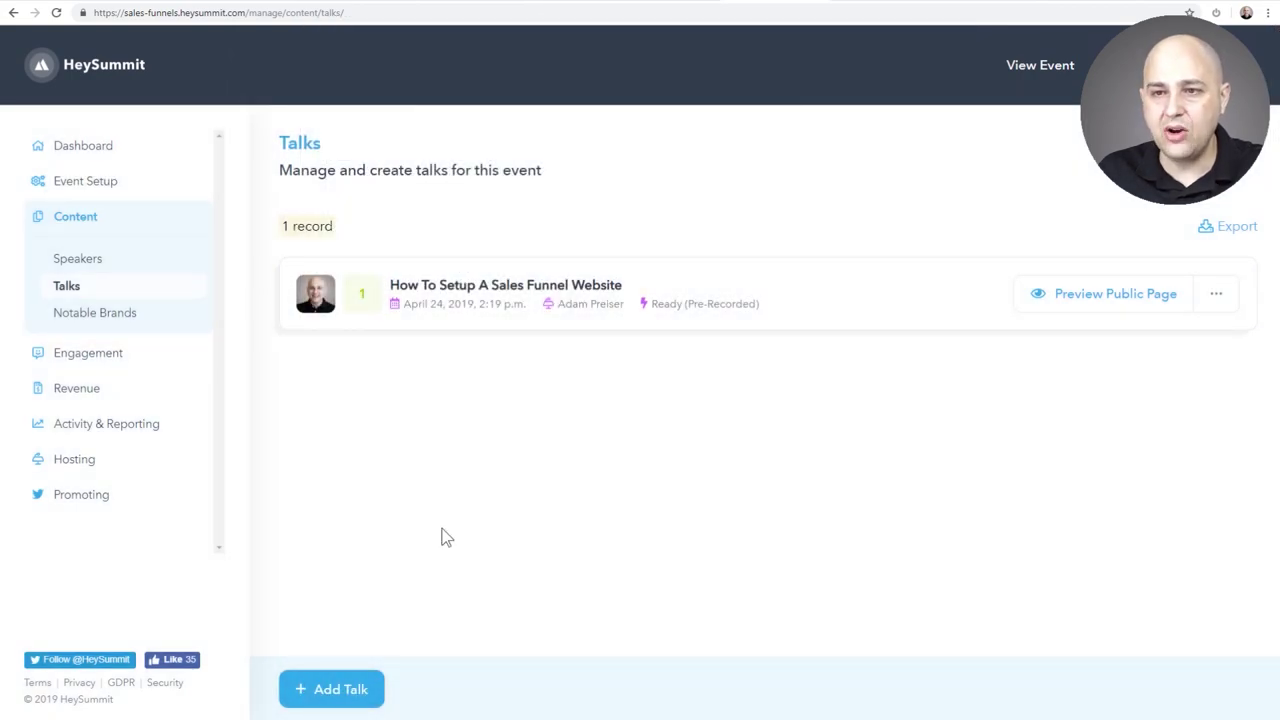
View the event's Notable Brands page, and look over the options available under Engagement and Revenue
left_click(120, 322)
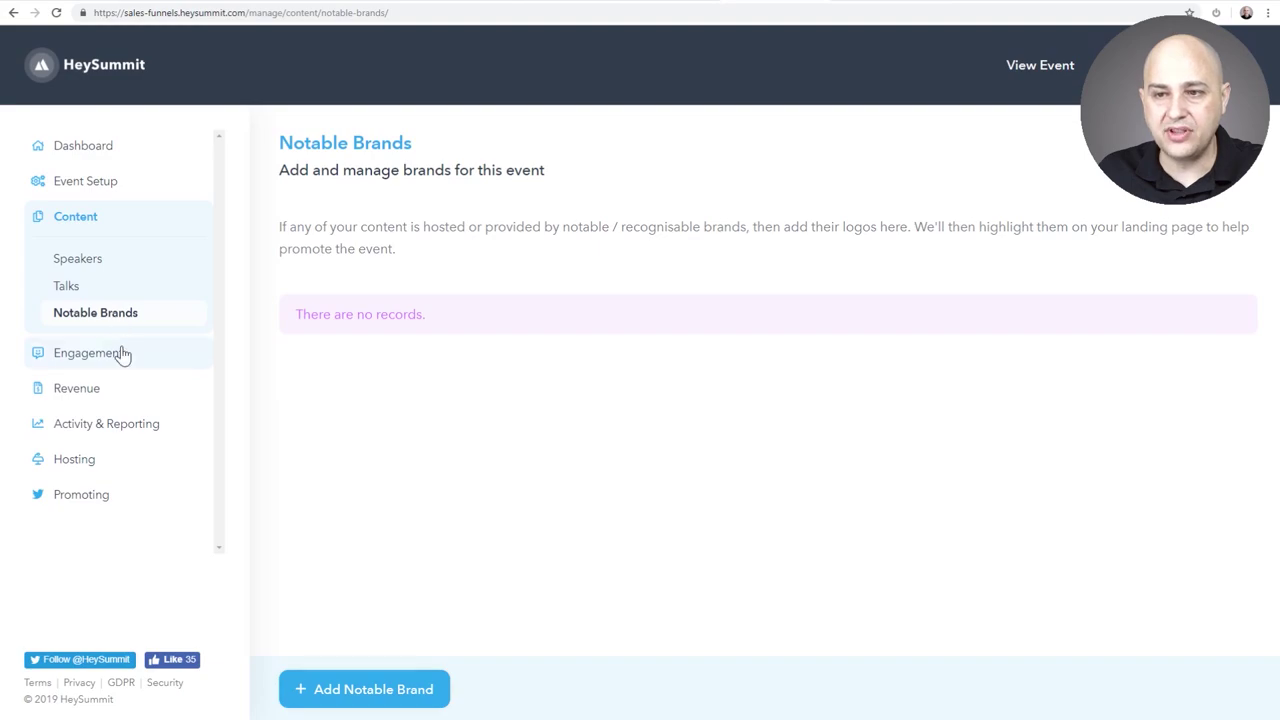
left_click(120, 360)
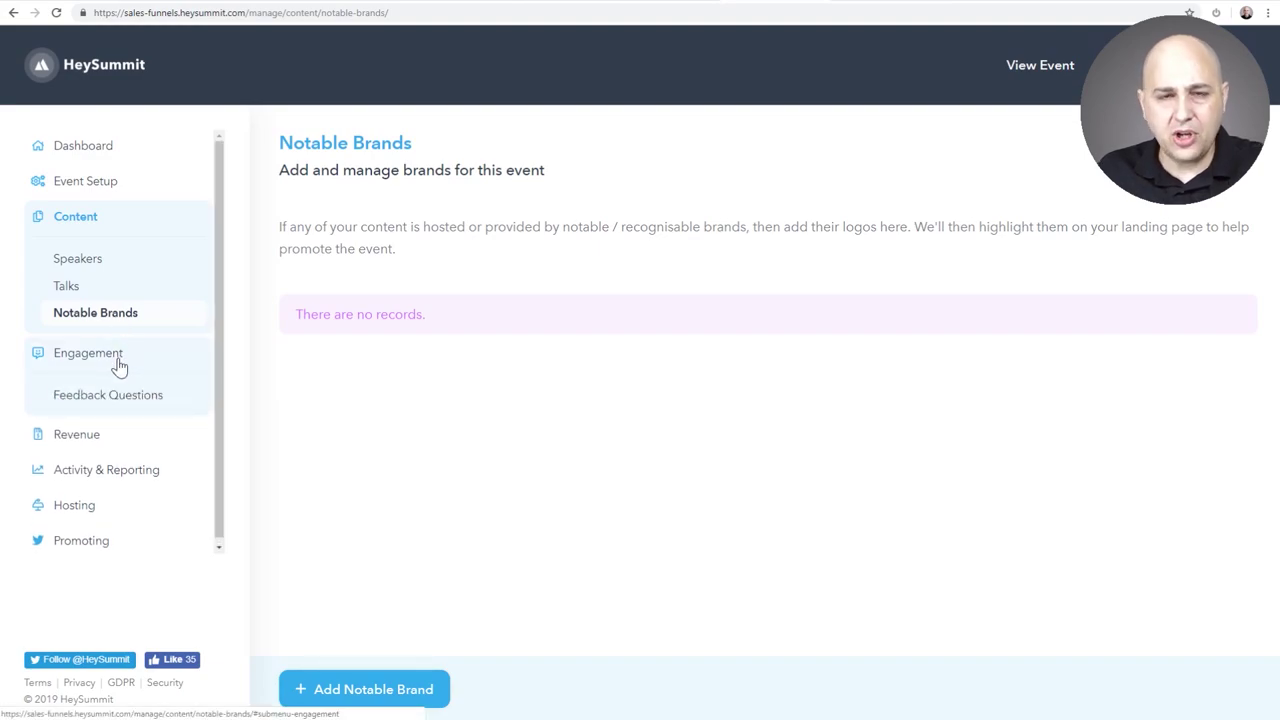
left_click(100, 436)
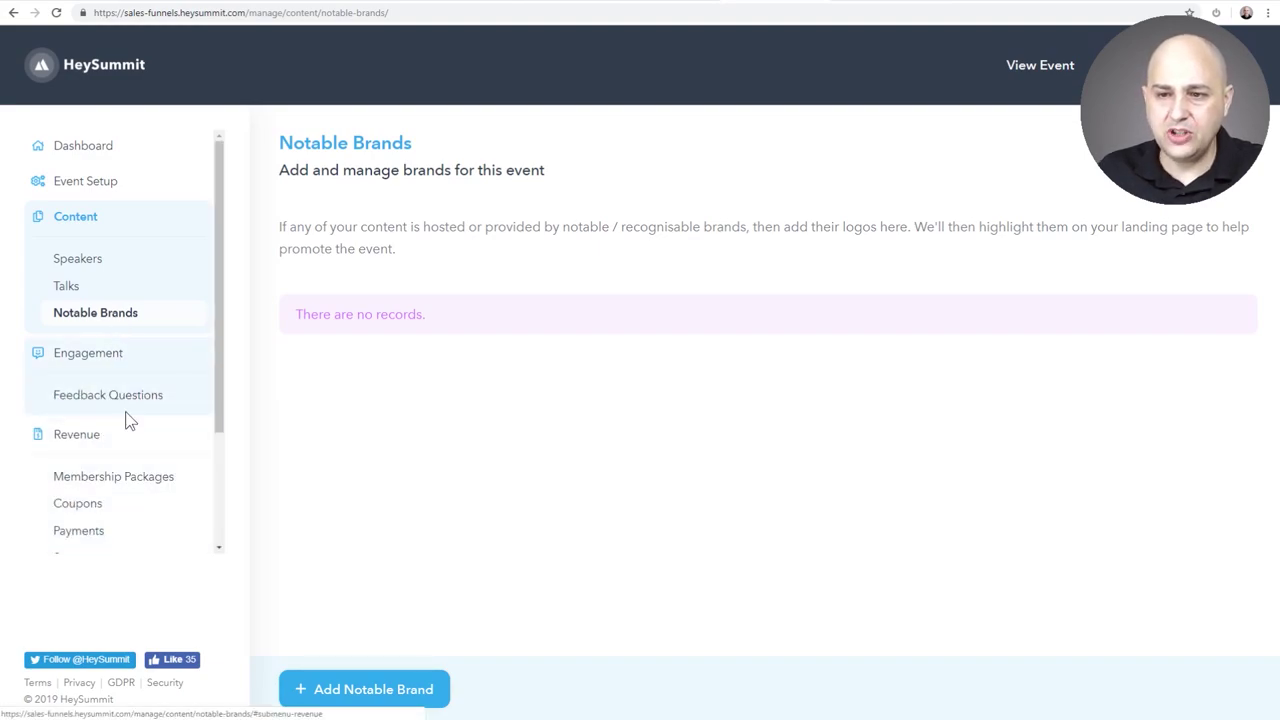
scroll(127, 420, "down", 2)
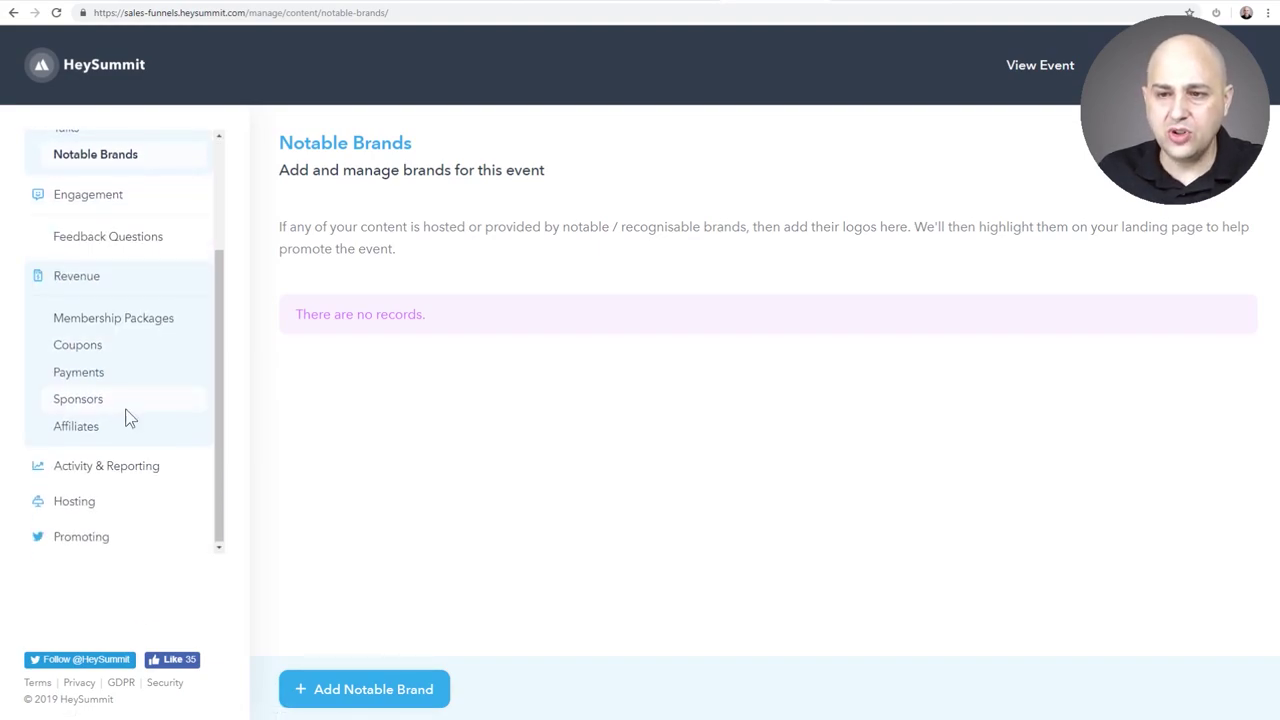
View the event's Coupons and Affiliates pages, and examine the affiliate commission setting
left_click(112, 350)
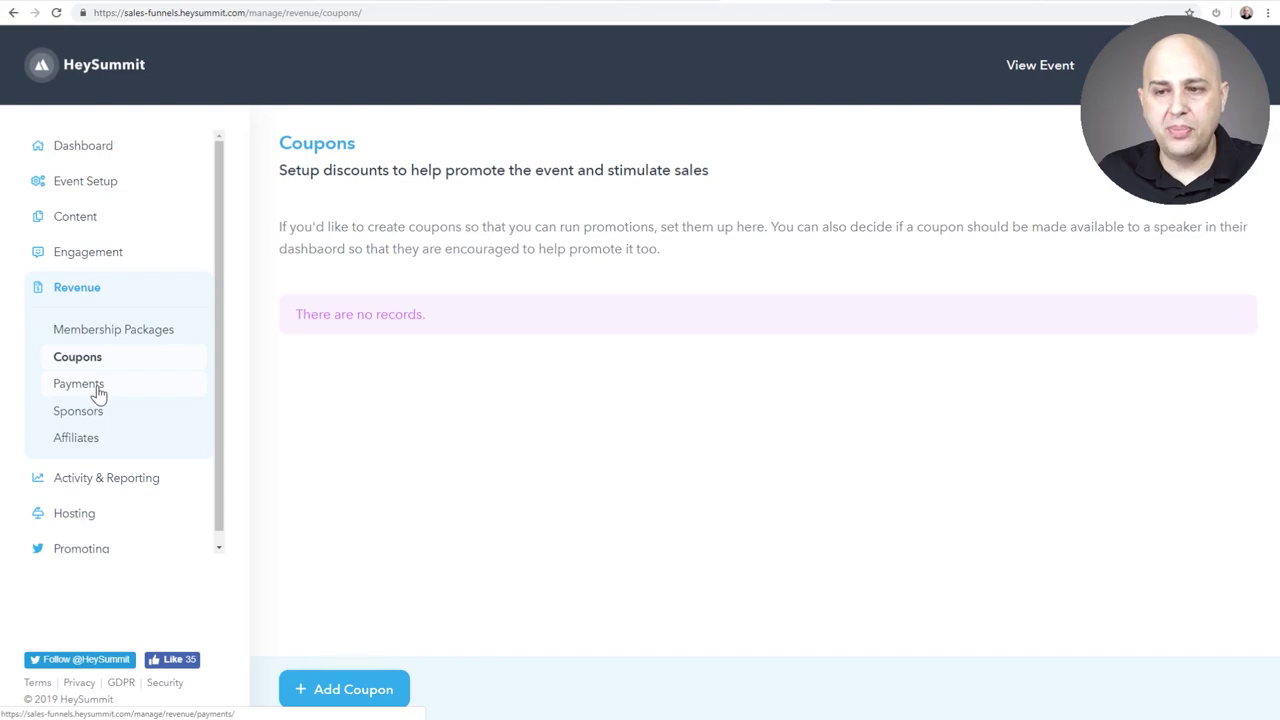
left_click(83, 440)
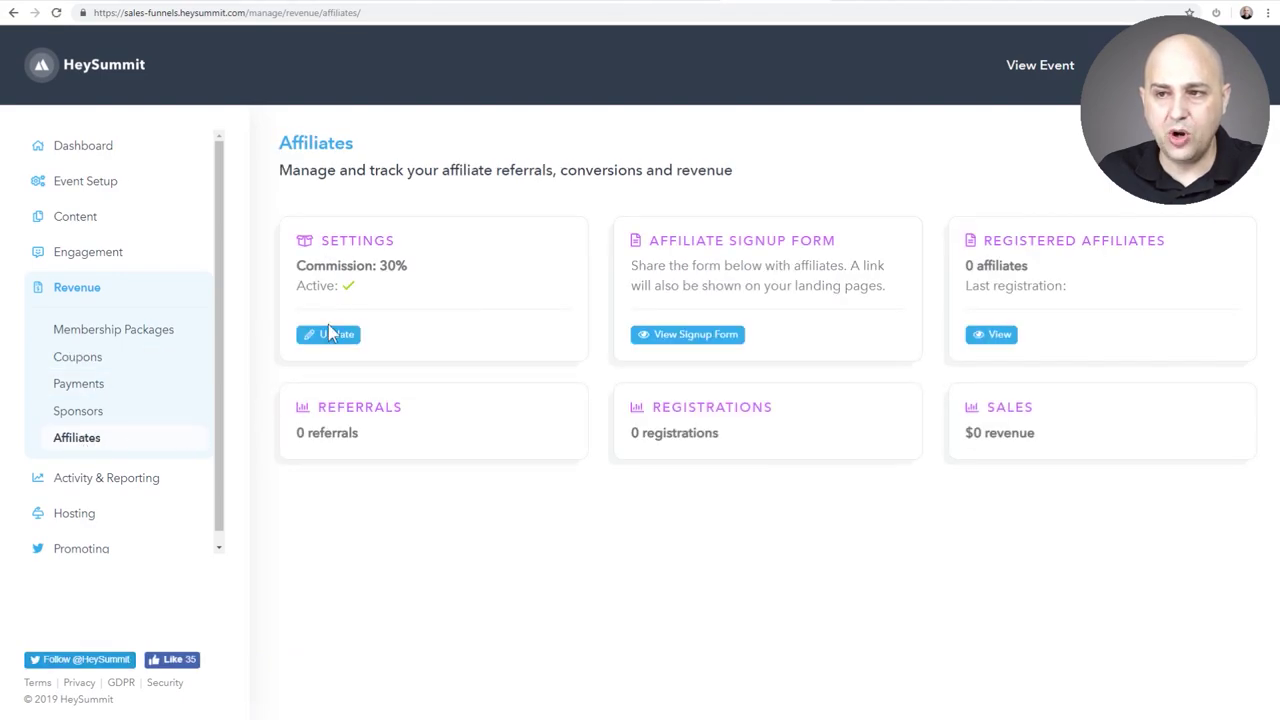
left_click_drag(406, 265, 365, 266)
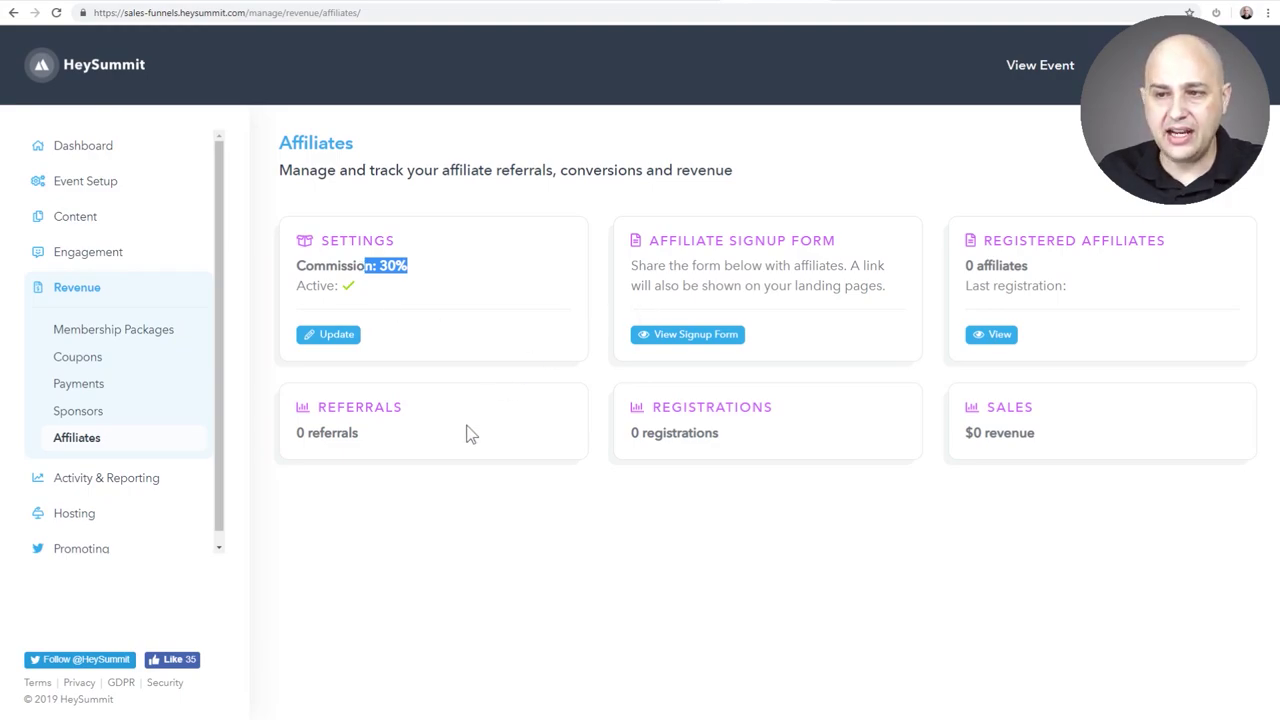
View the Host Sponsor List under Hosting, and open the promotional Assets page
scroll(141, 427, "down", 1)
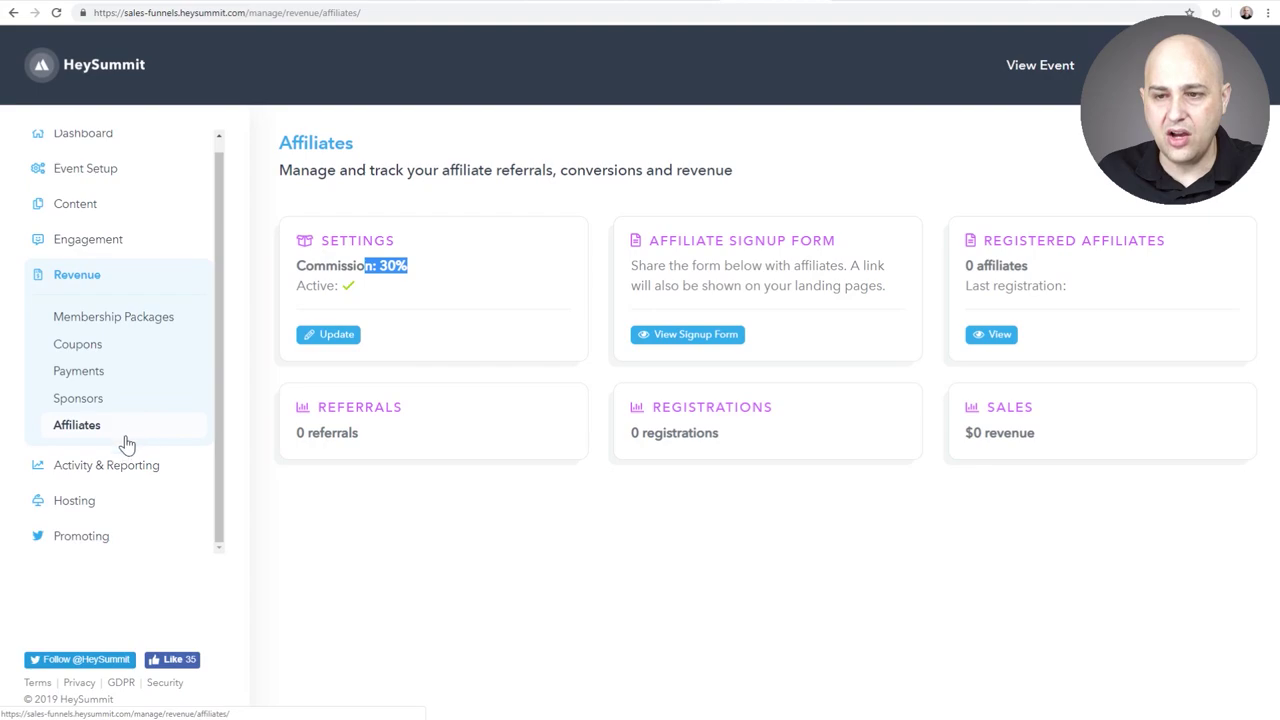
left_click(95, 504)
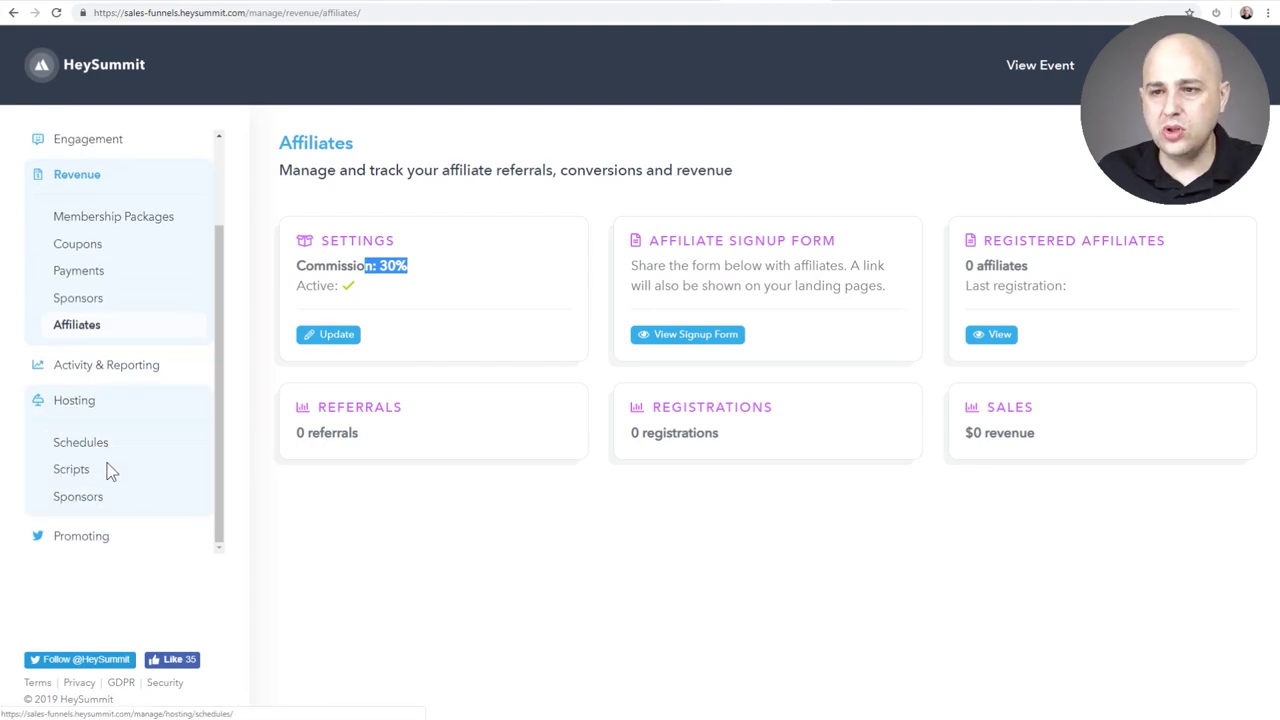
left_click(105, 500)
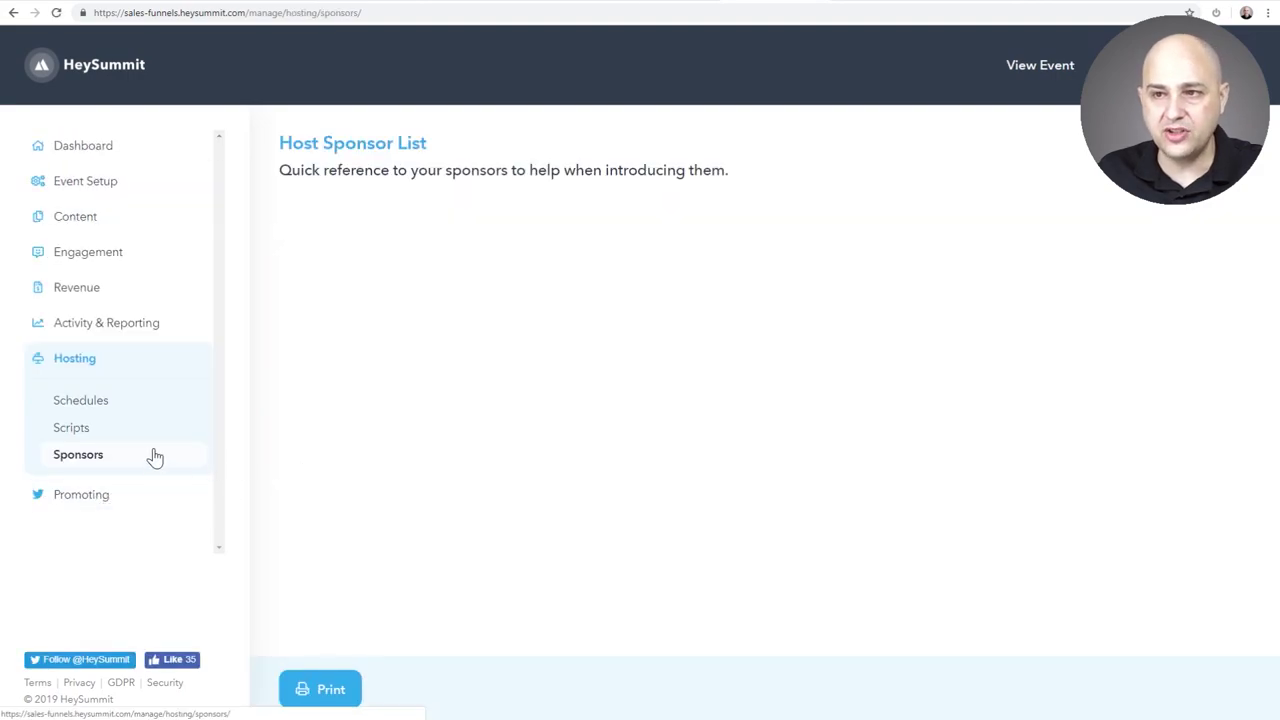
scroll(209, 443, "down", 2)
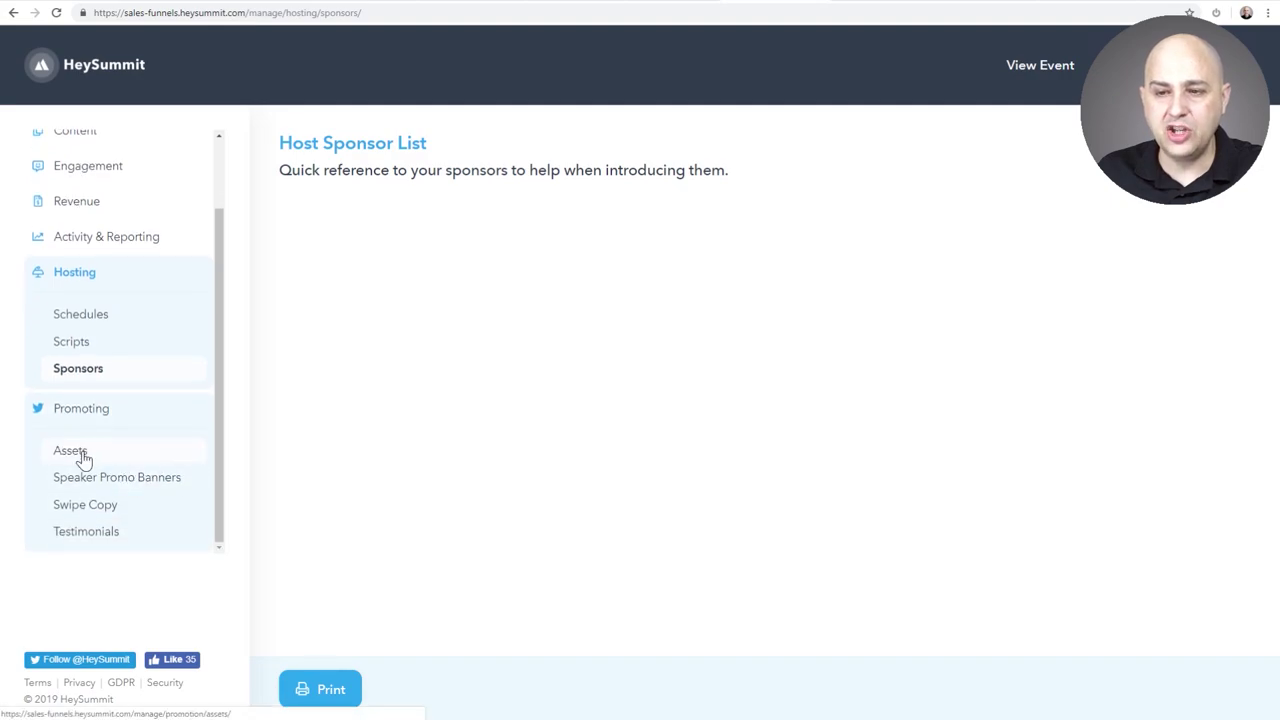
left_click(83, 453)
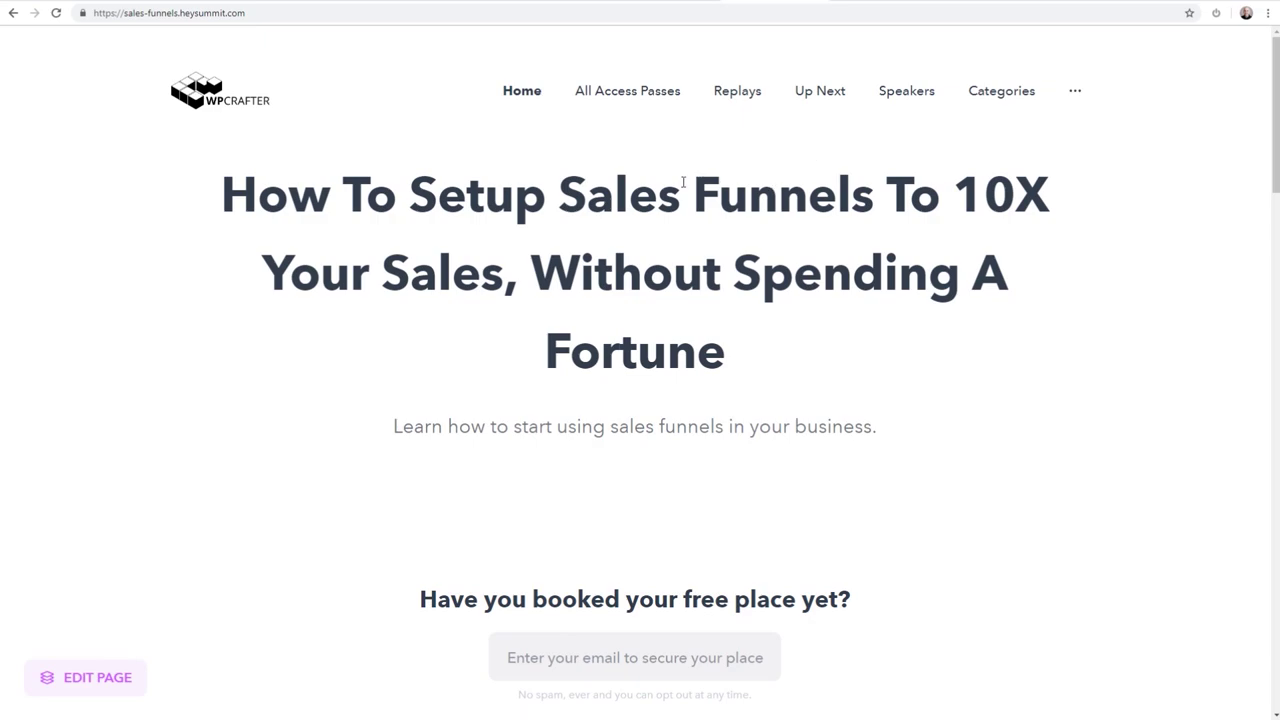
Review the event's public landing page from the headline through the speakers and categories sections to the closing booking call
scroll(682, 182, "down", 2)
scroll(682, 182, "up", 2)
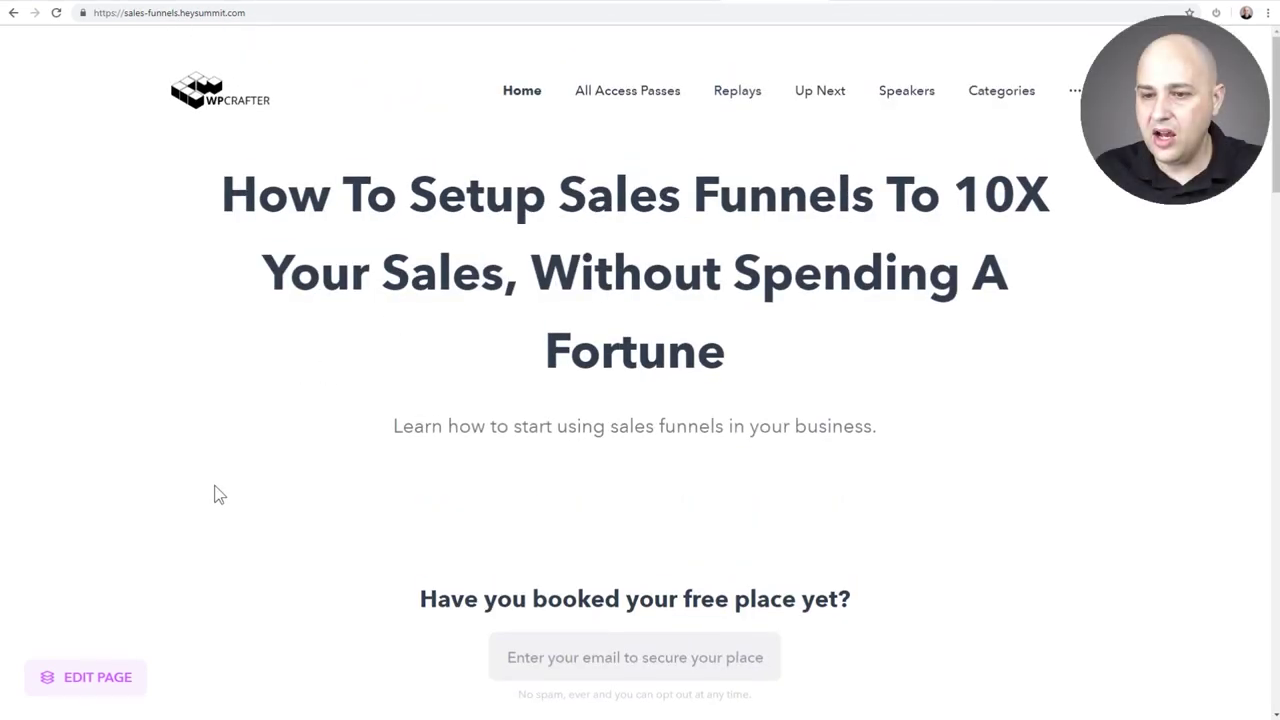
scroll(286, 338, "down", 9)
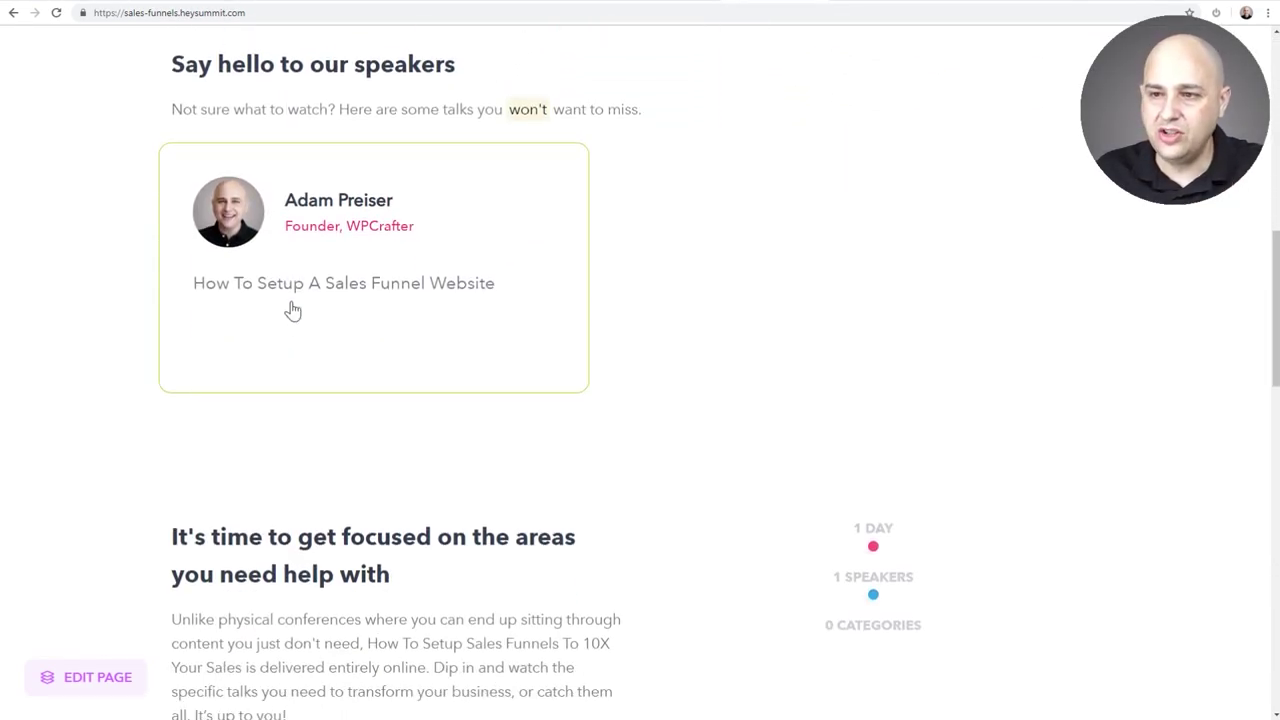
scroll(334, 275, "down", 4)
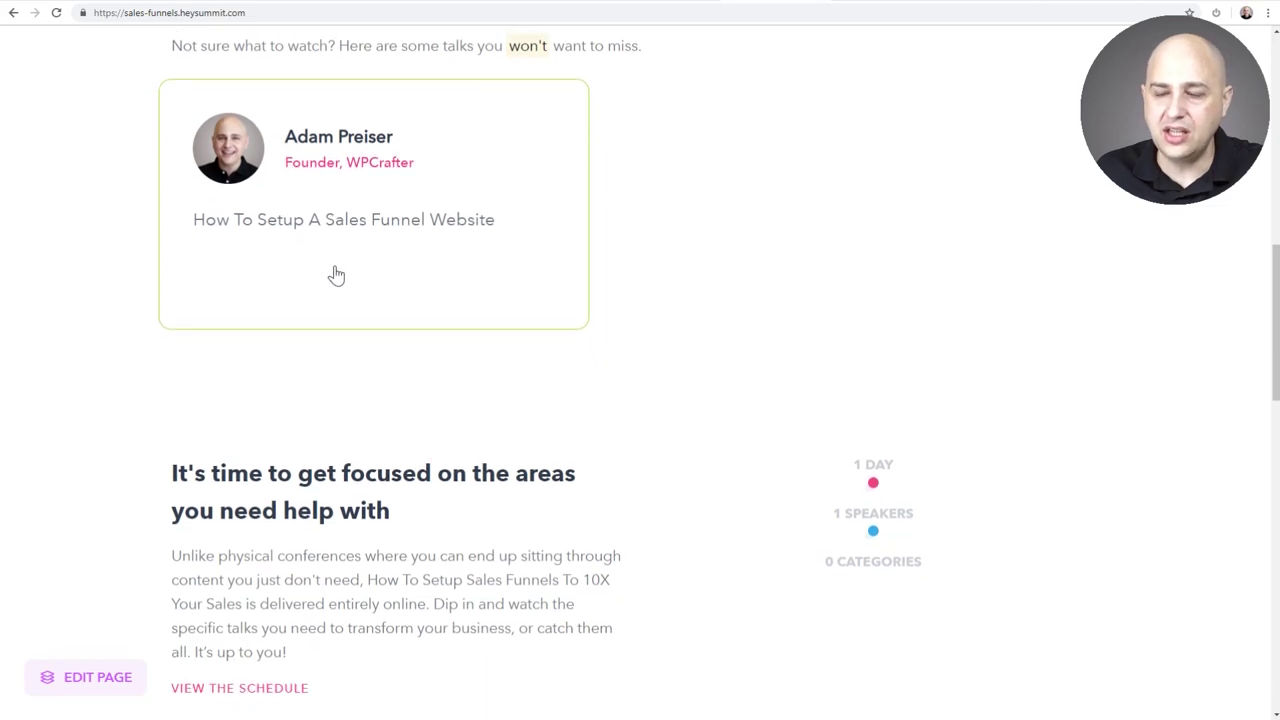
scroll(748, 225, "down", 5)
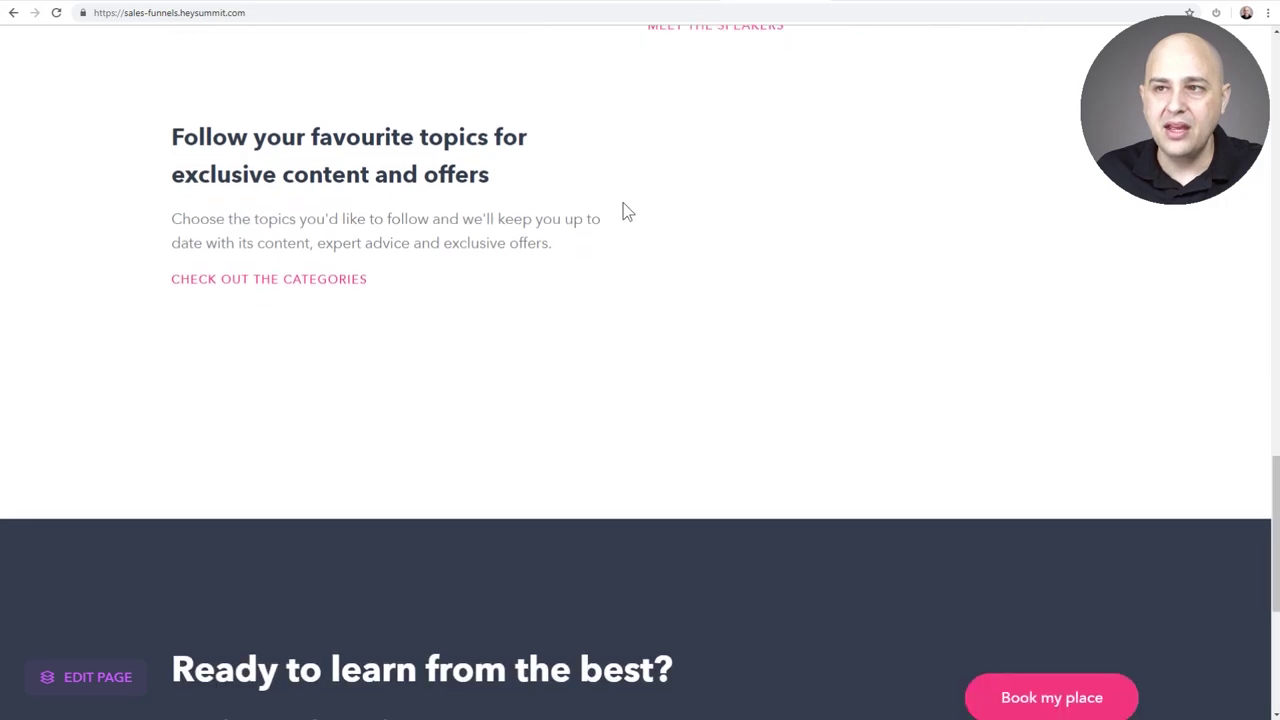
scroll(634, 211, "up", 15)
scroll(505, 98, "up", 2)
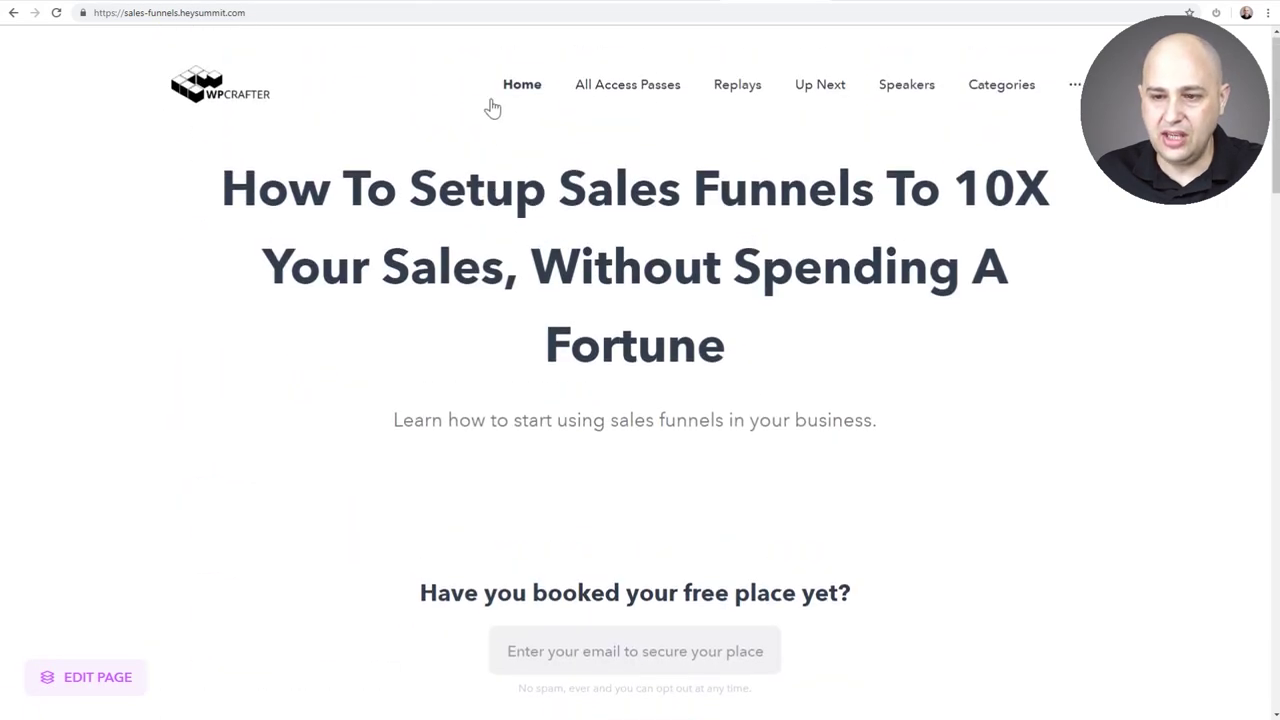
Start editing the landing page, place the cursor in the headline, and view the subtitle block's width, alignment and spacing settings
left_click(95, 677)
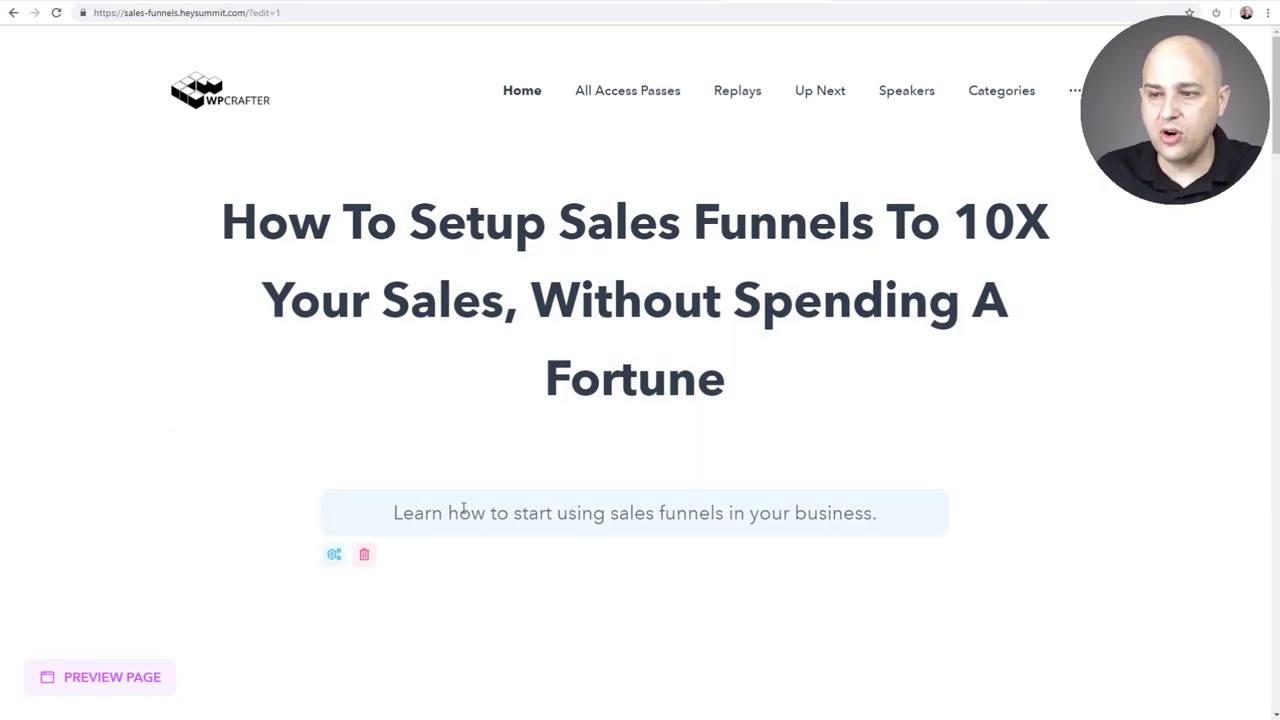
left_click(452, 300)
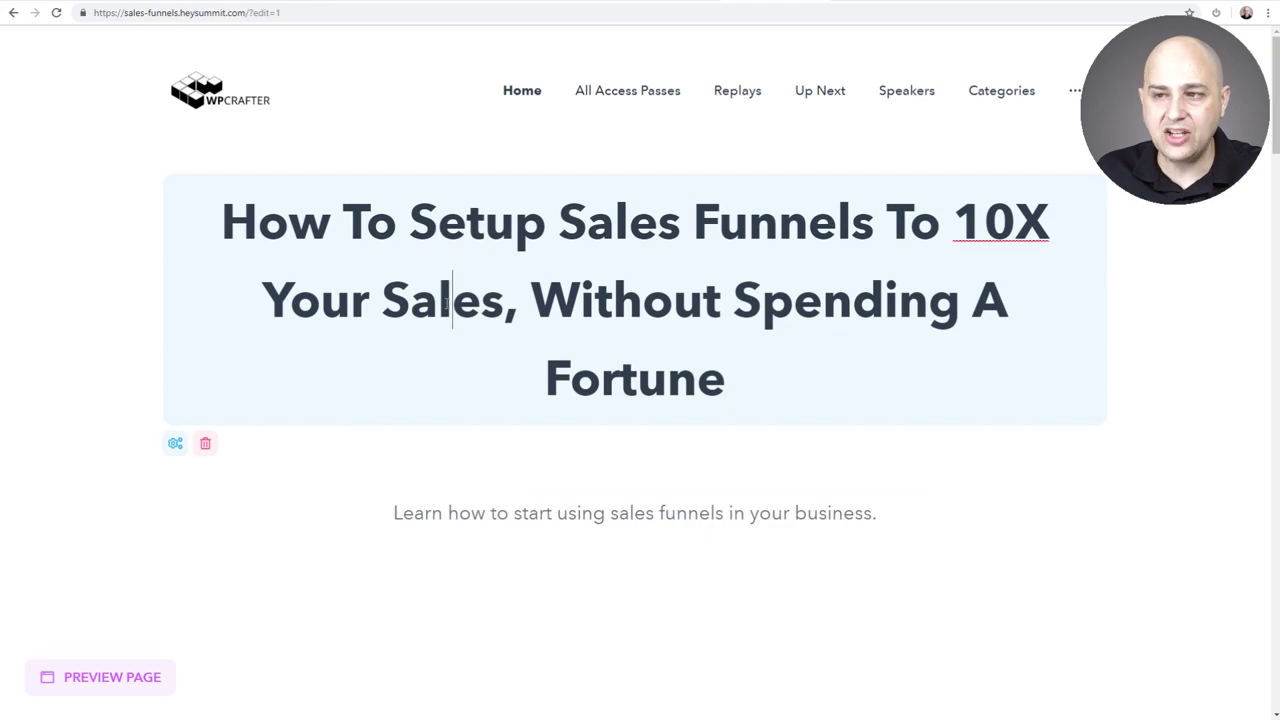
scroll(446, 304, "down", 2)
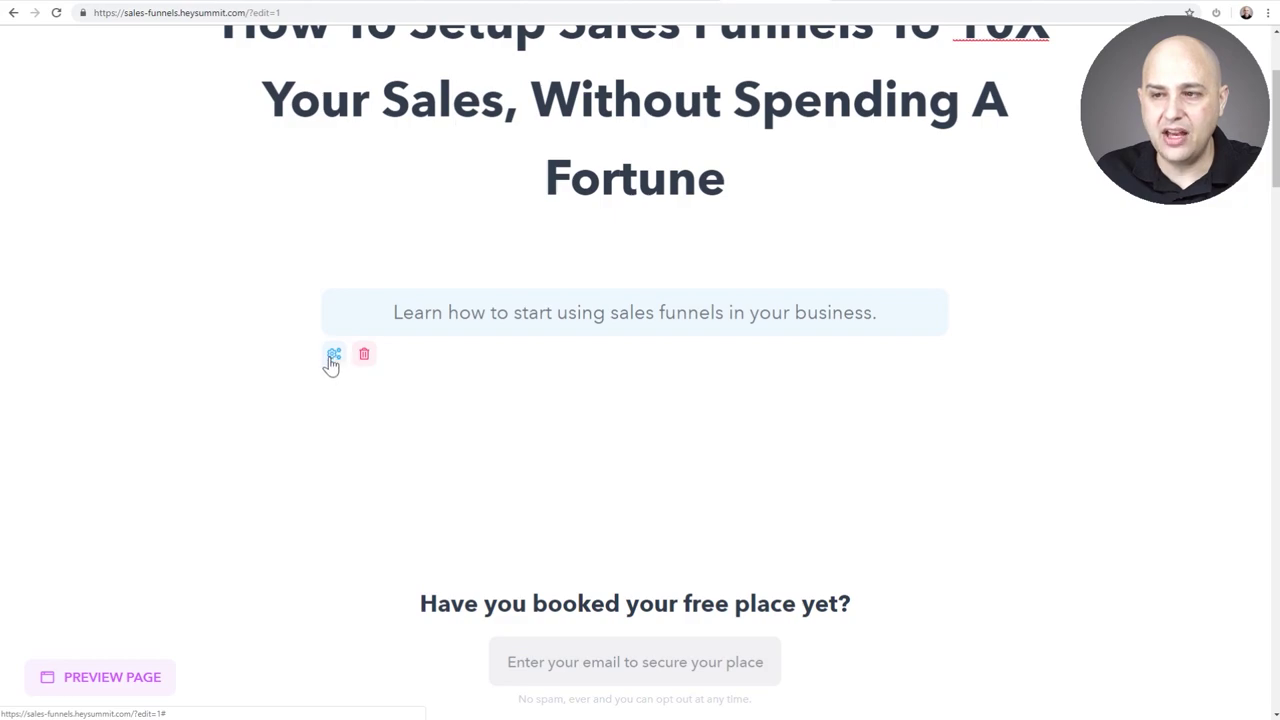
left_click(333, 356)
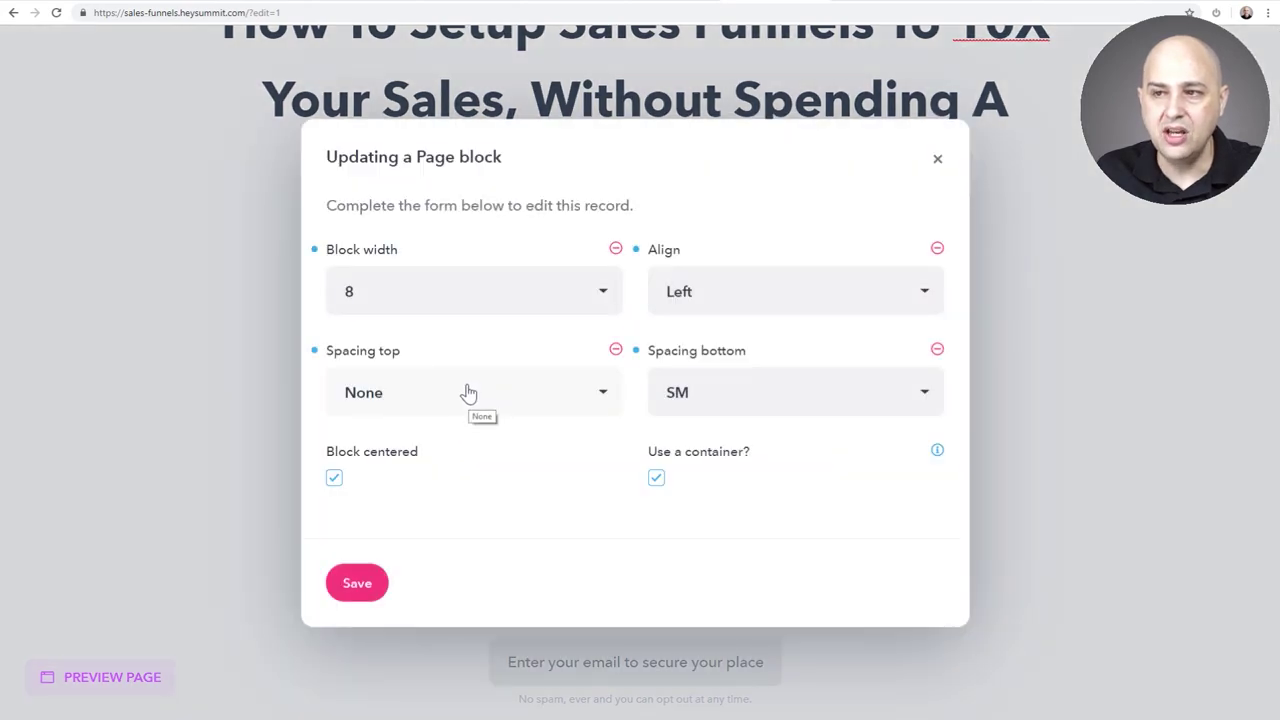
left_click(938, 160)
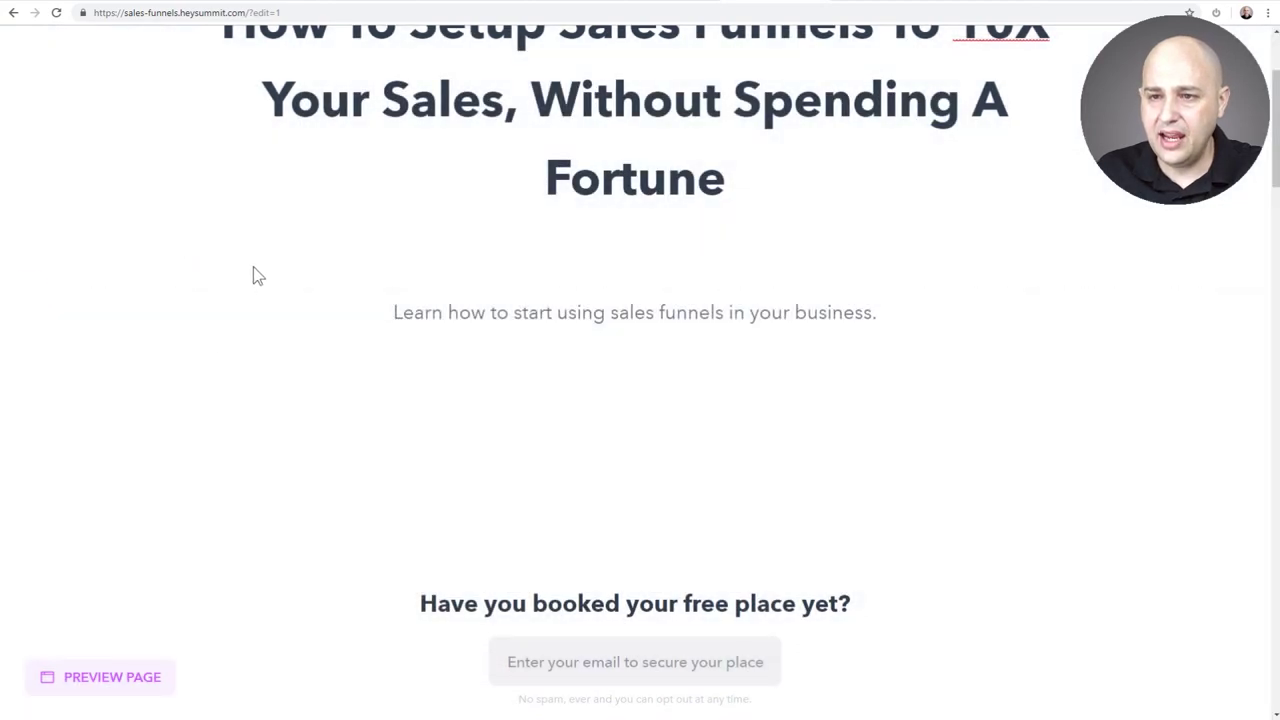
Show the content types that can be inserted above the subtitle, and check the subtitle block's settings again
mouse_move(65, 297)
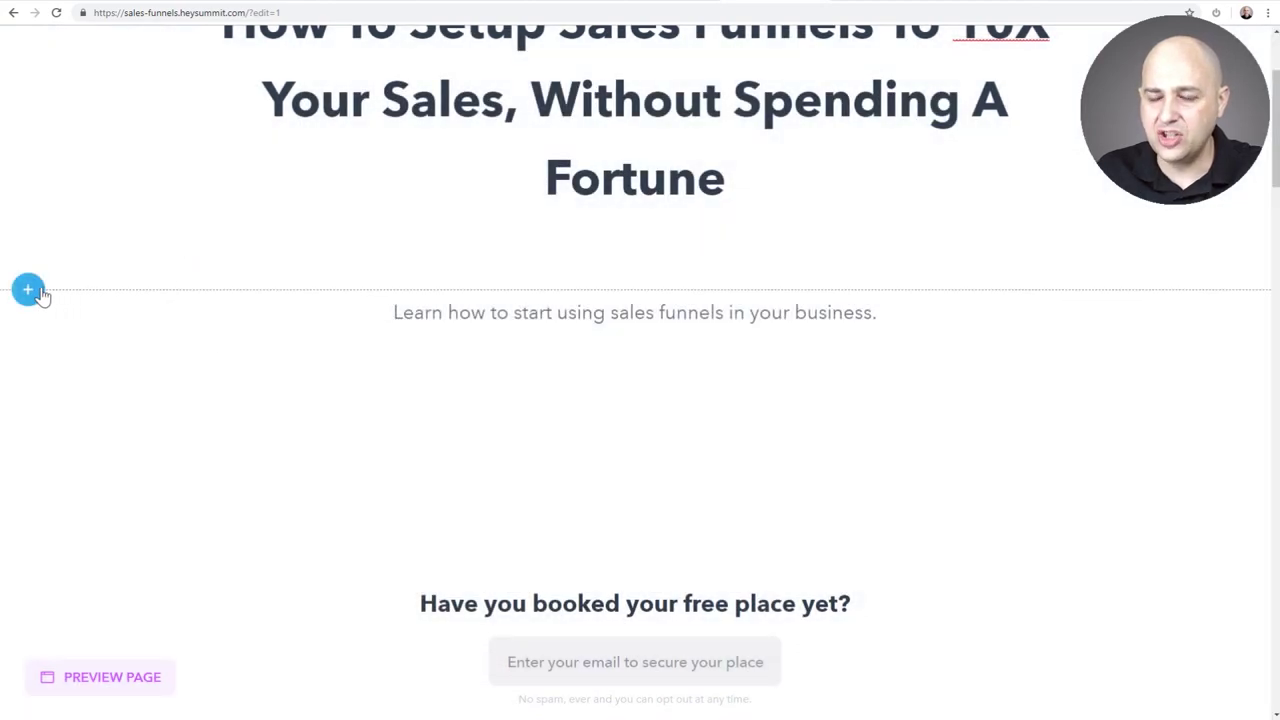
left_click(28, 292)
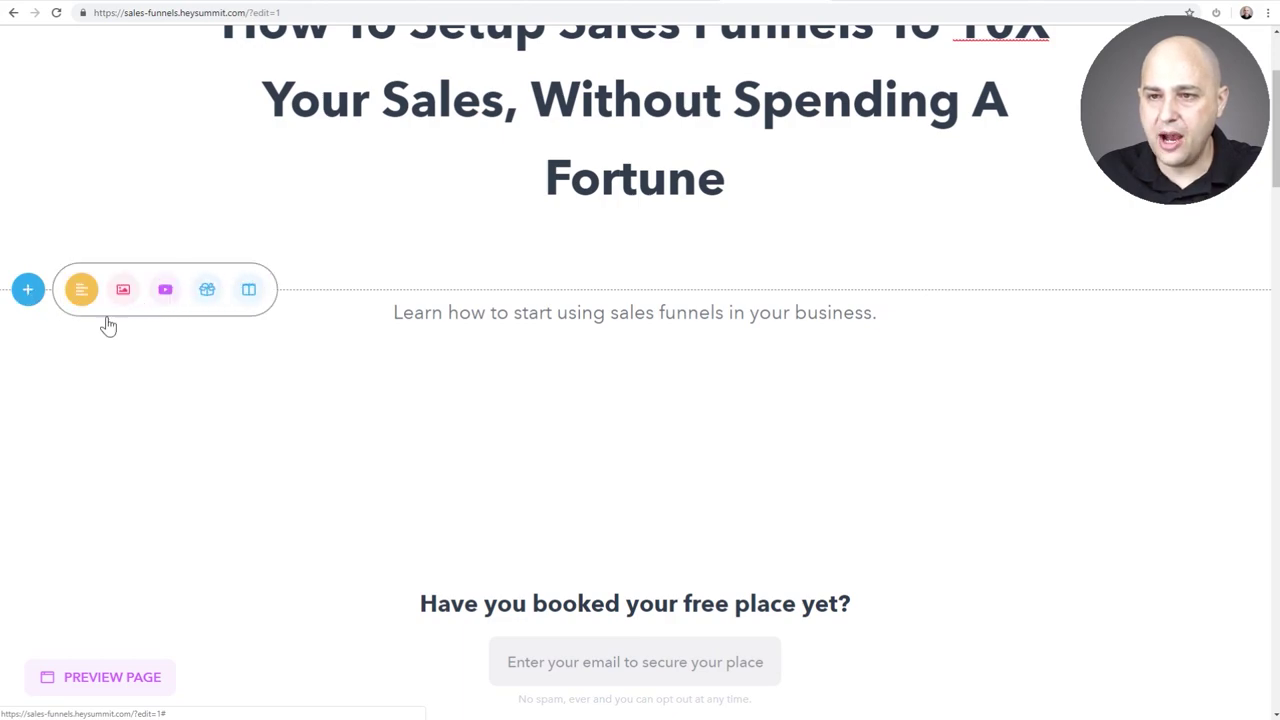
left_click(333, 354)
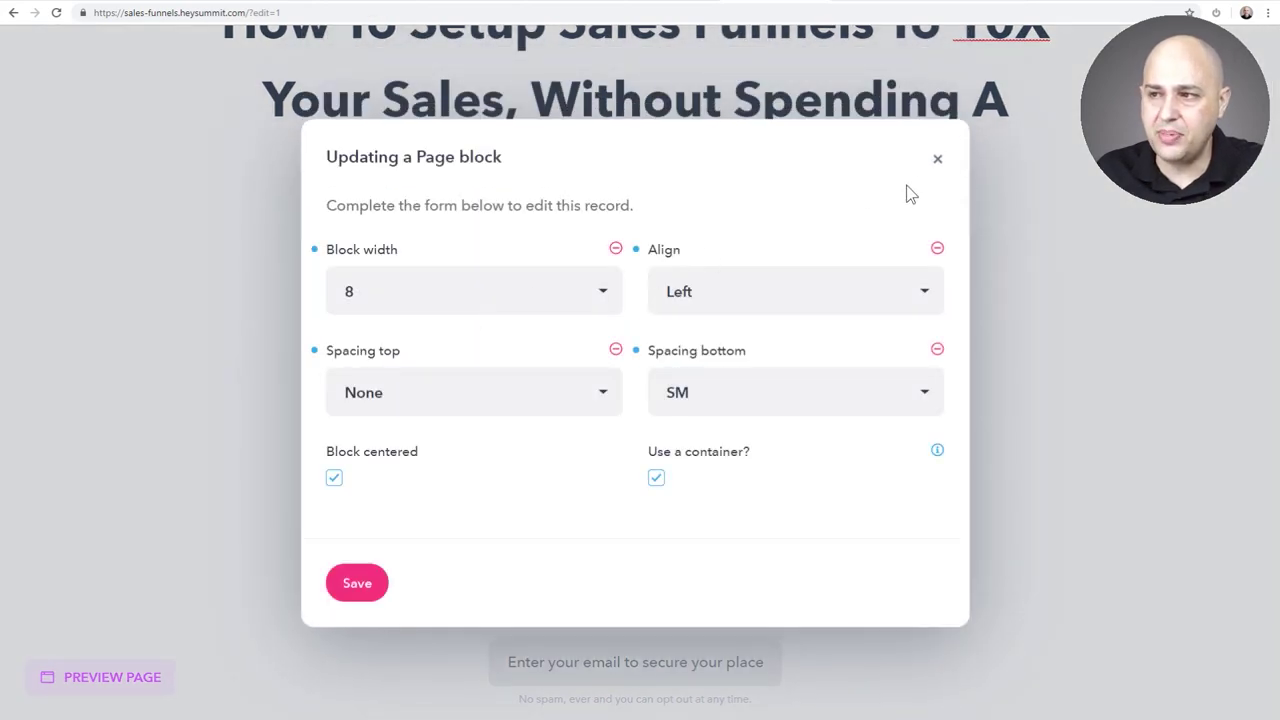
left_click(938, 161)
Look over the editable booking, speakers and topics blocks, and return the landing page to preview
scroll(760, 200, "down", 4)
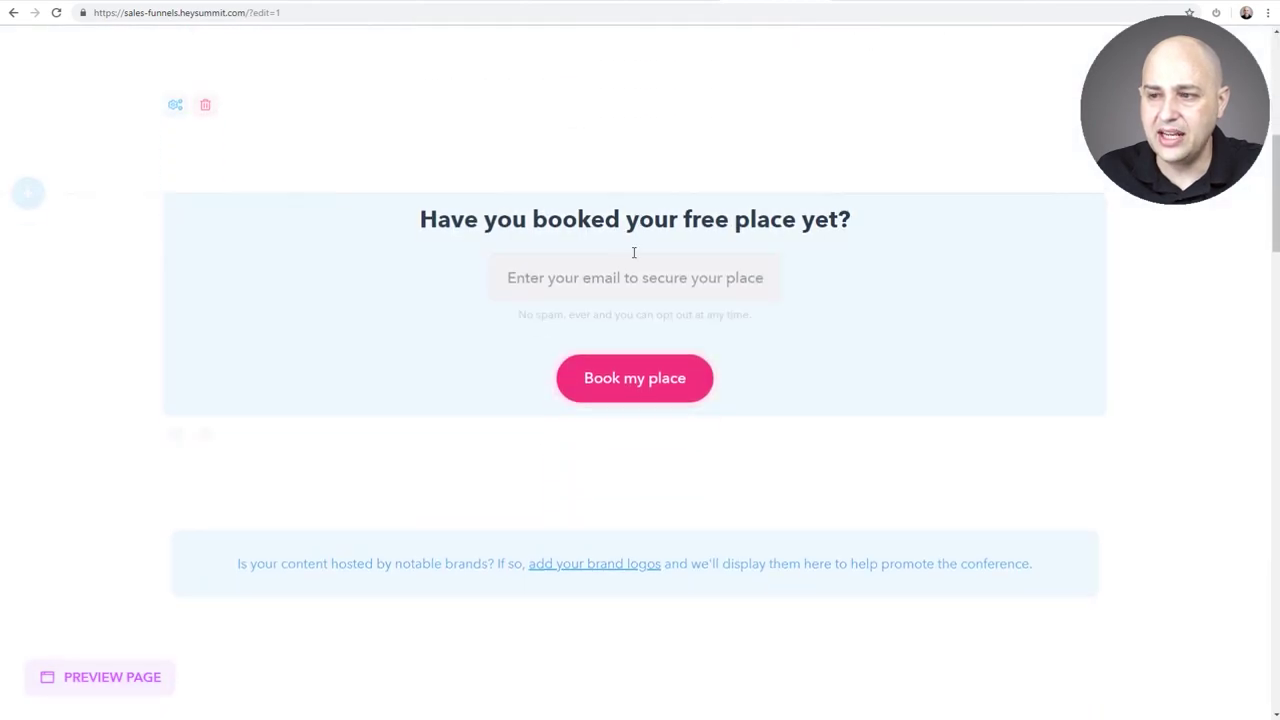
scroll(486, 289, "down", 6)
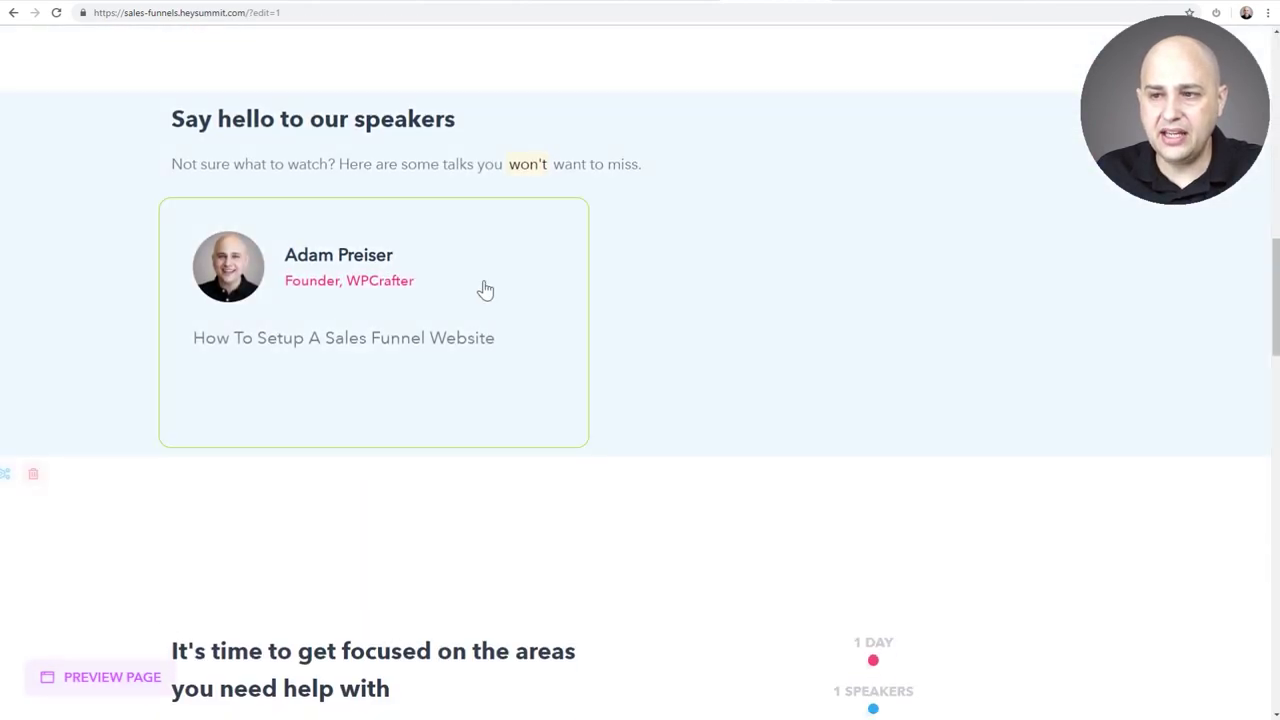
scroll(570, 333, "down", 7)
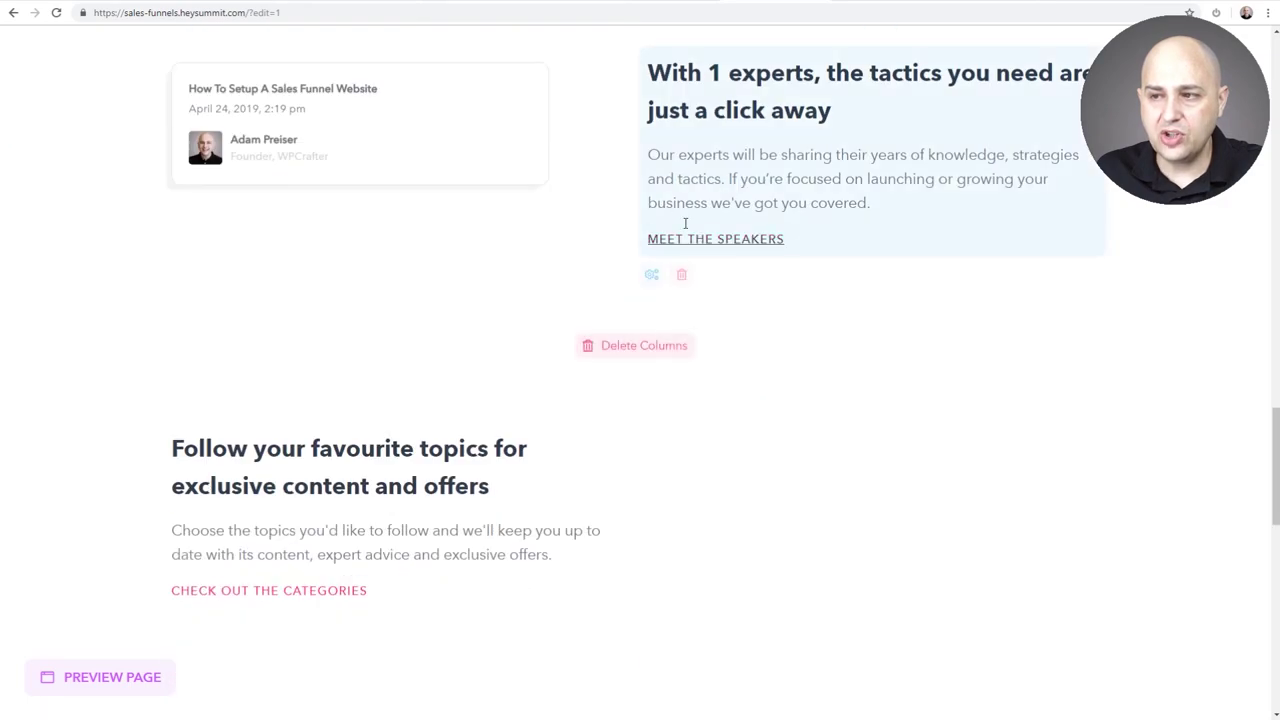
scroll(585, 315, "up", 7)
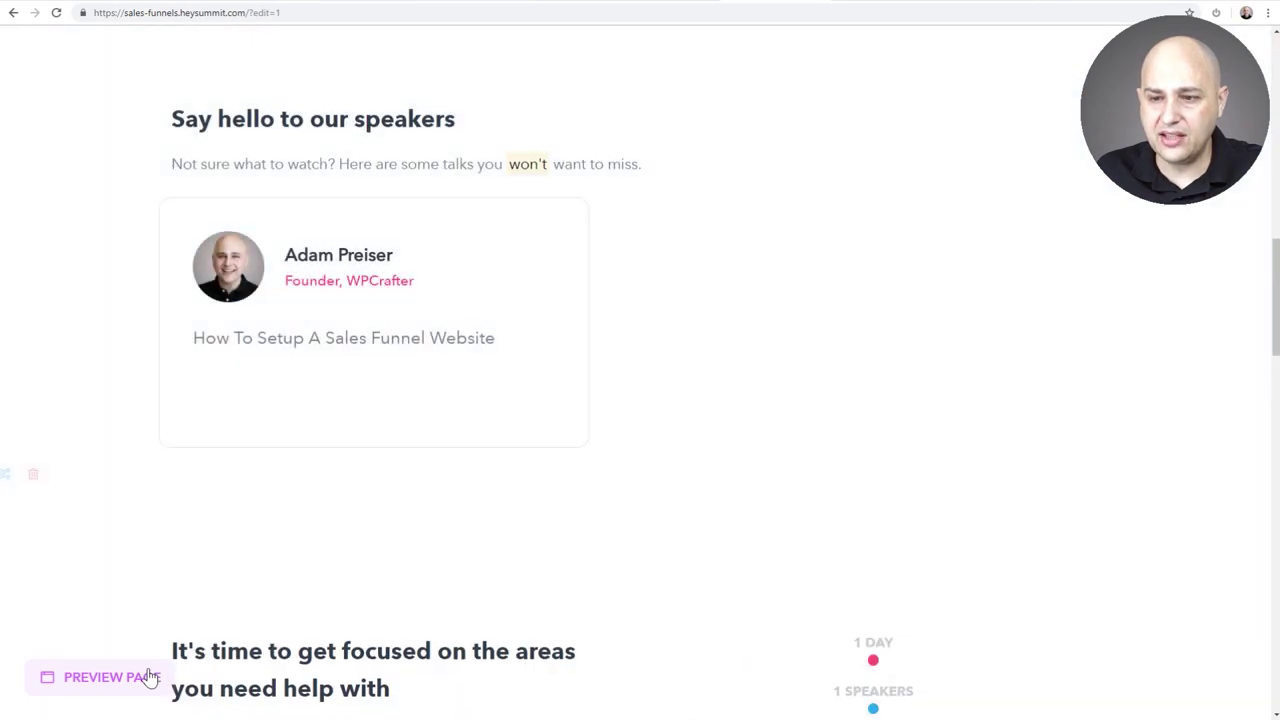
left_click(125, 688)
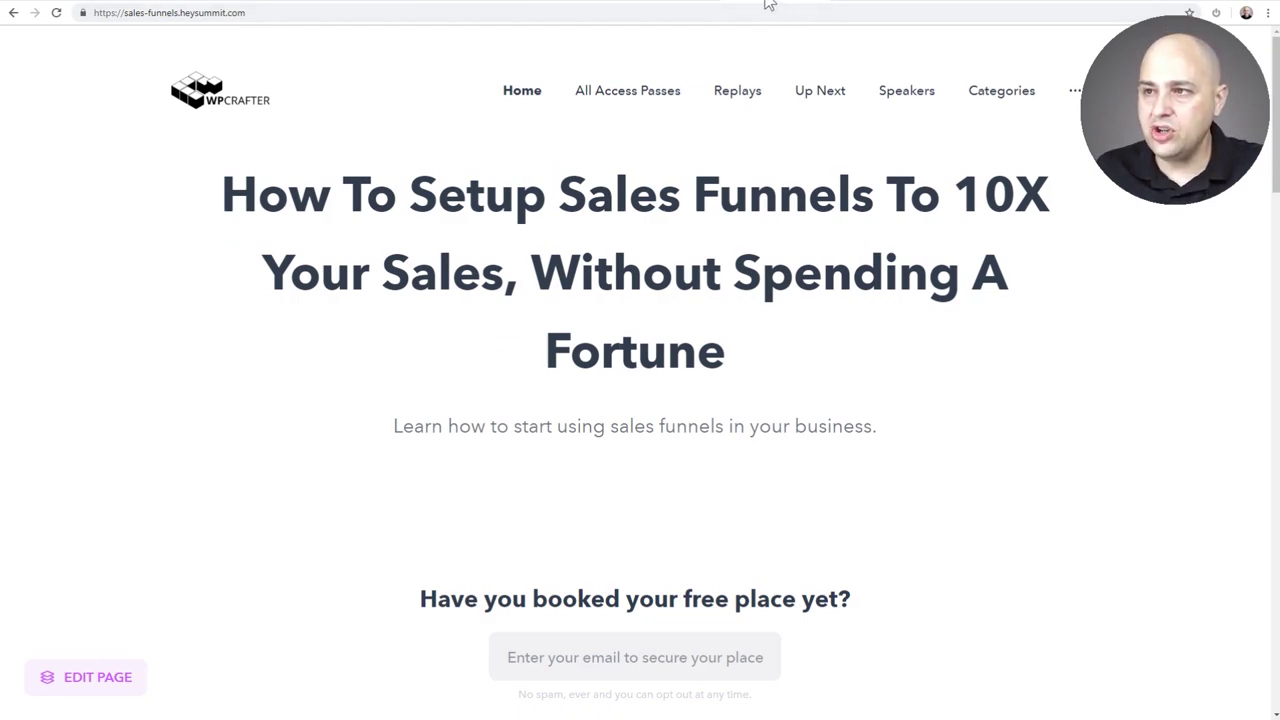
From the event dashboard, open the Talks list and preview the public page of "How To Setup A Sales Funnel Website"
left_click(846, 0)
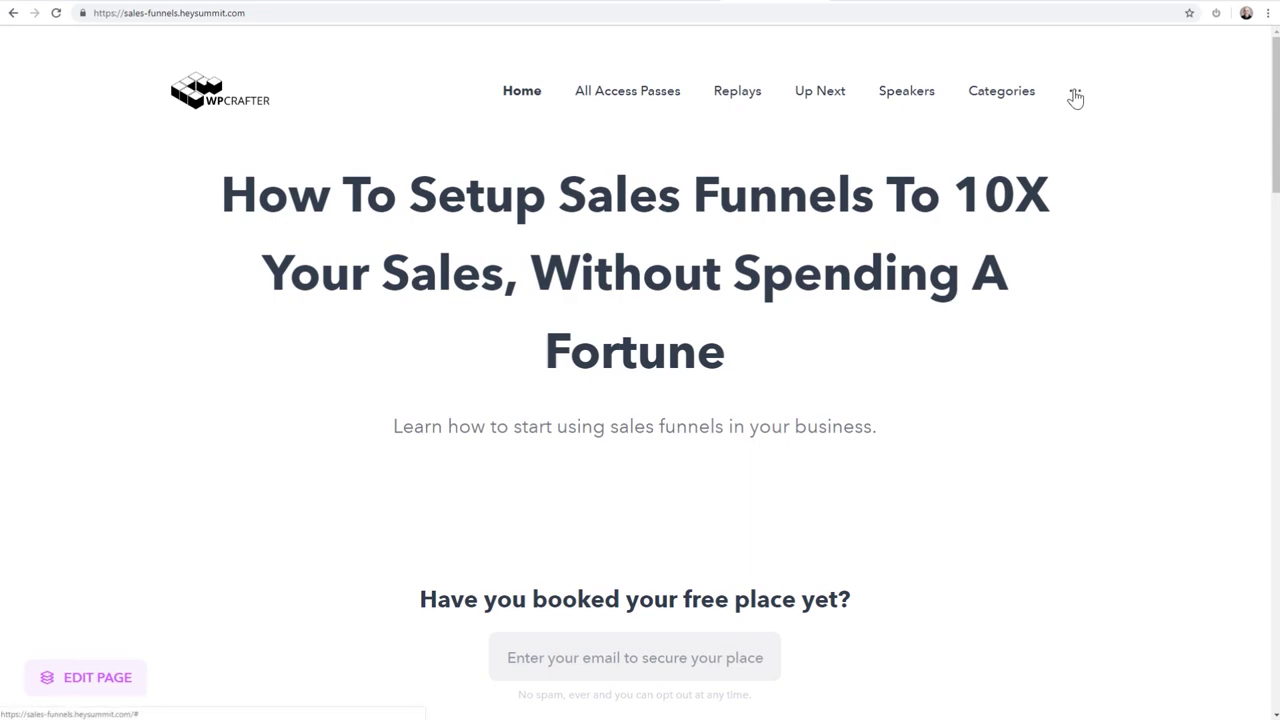
left_click(1075, 95)
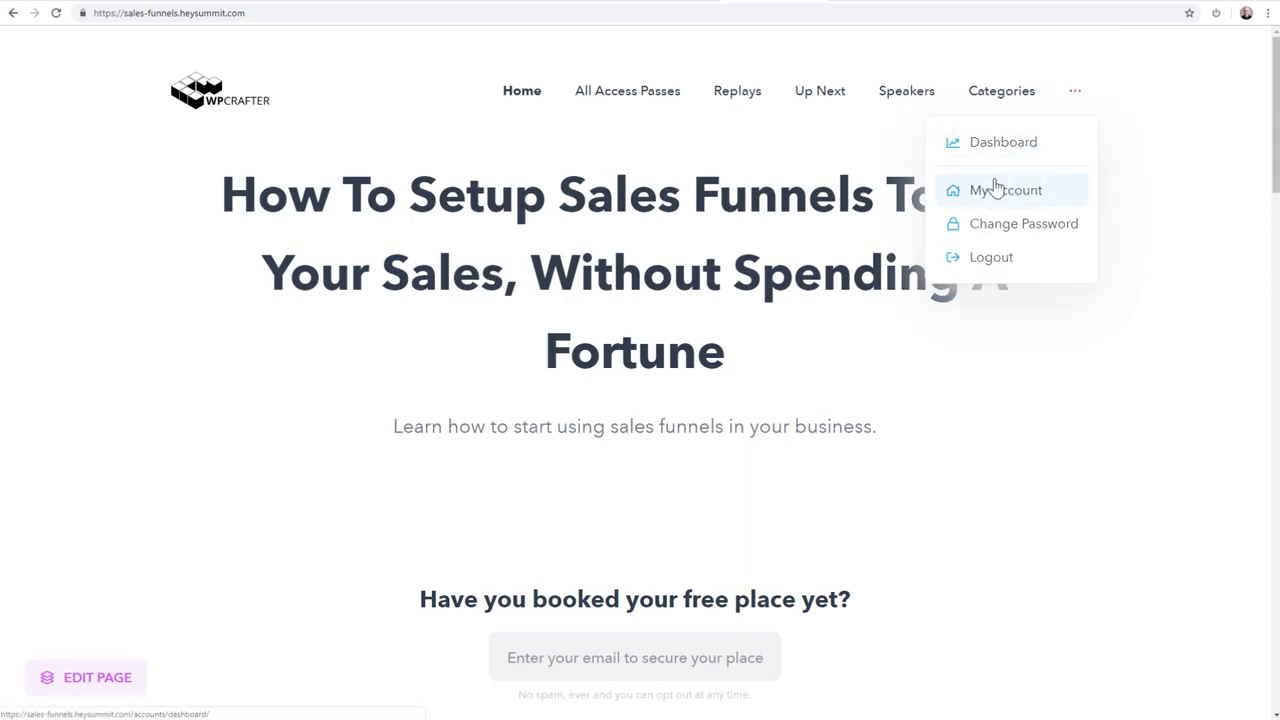
left_click(1000, 144)
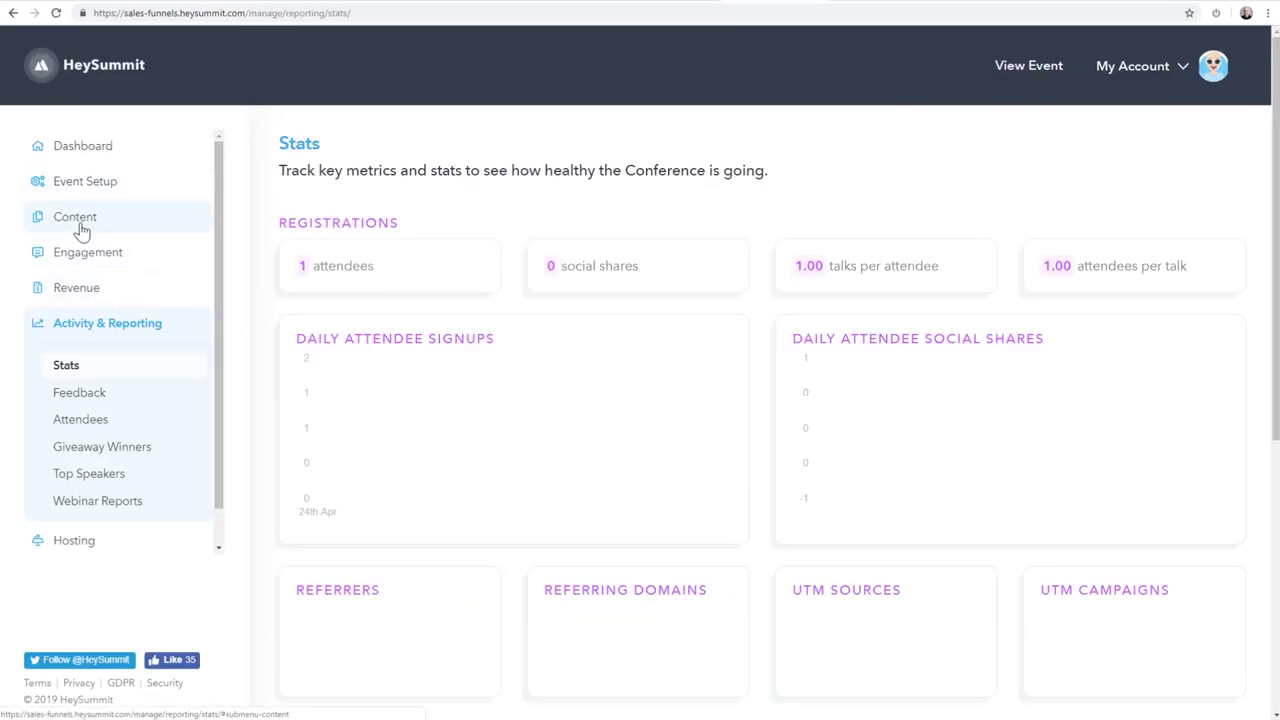
left_click(82, 229)
left_click(70, 290)
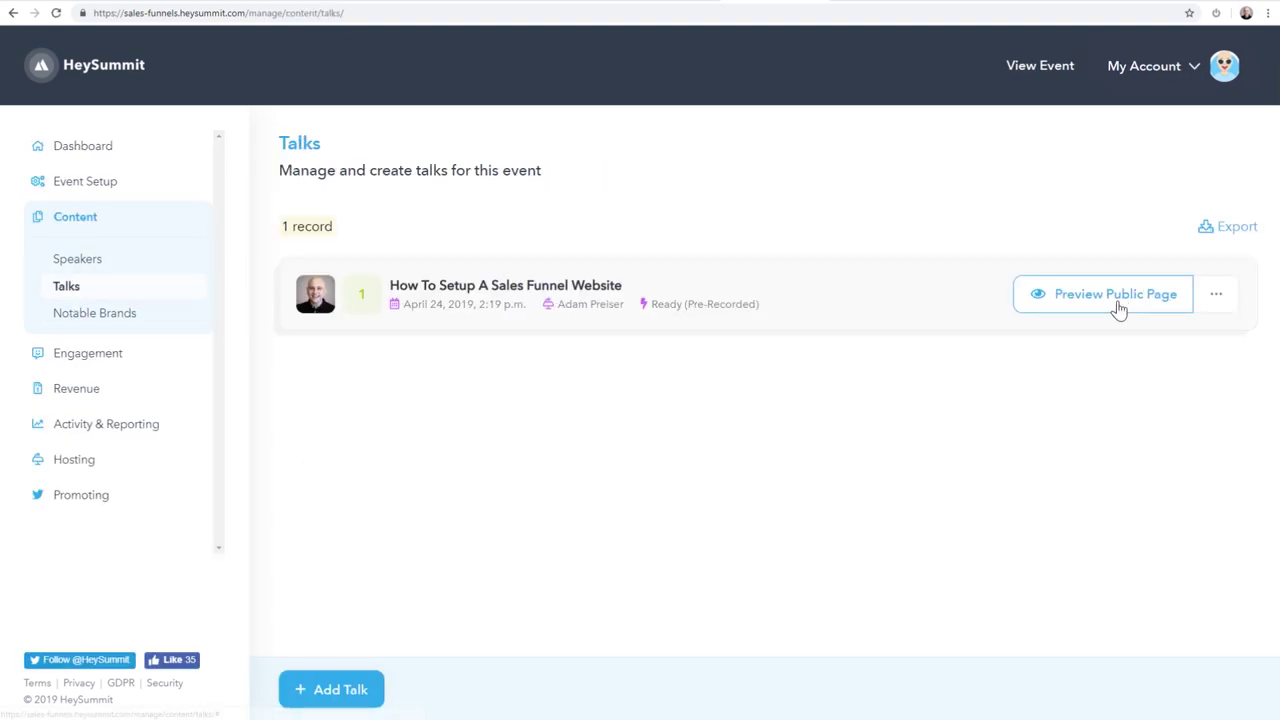
left_click(1117, 306)
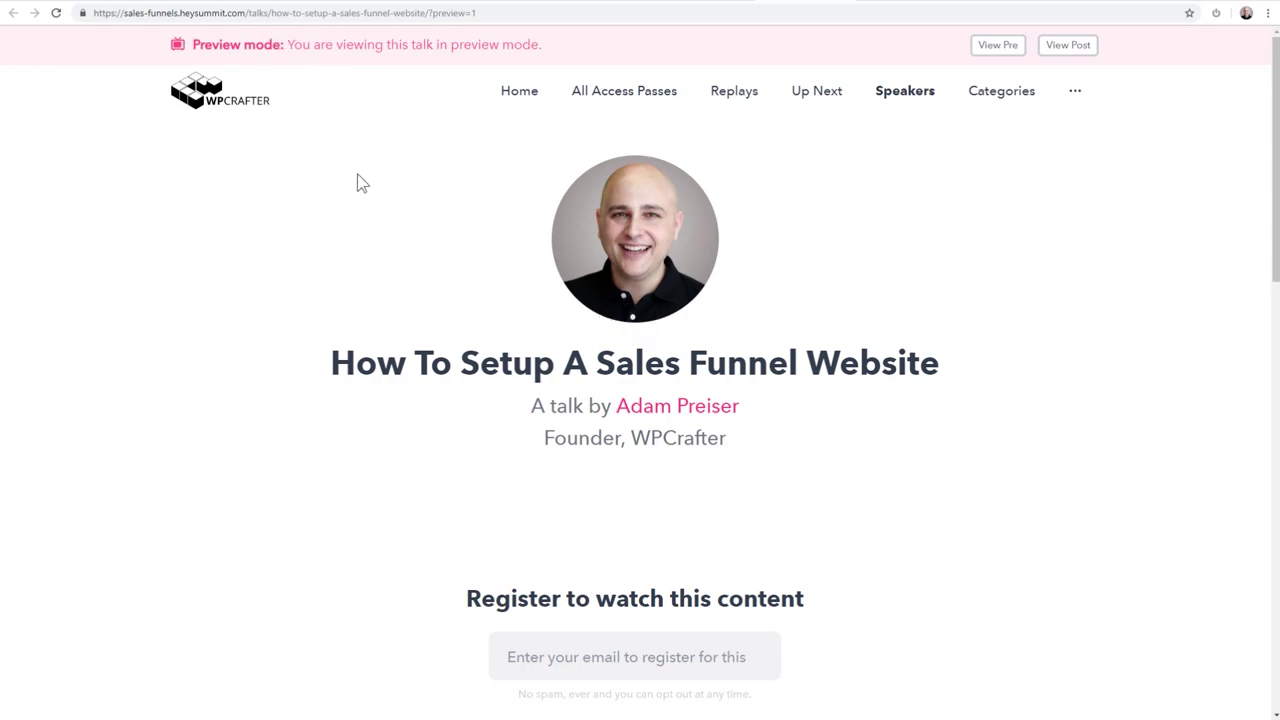
Review the talk's preview page, including its categories and description, and submit the registration to watch the content
scroll(517, 335, "down", 2)
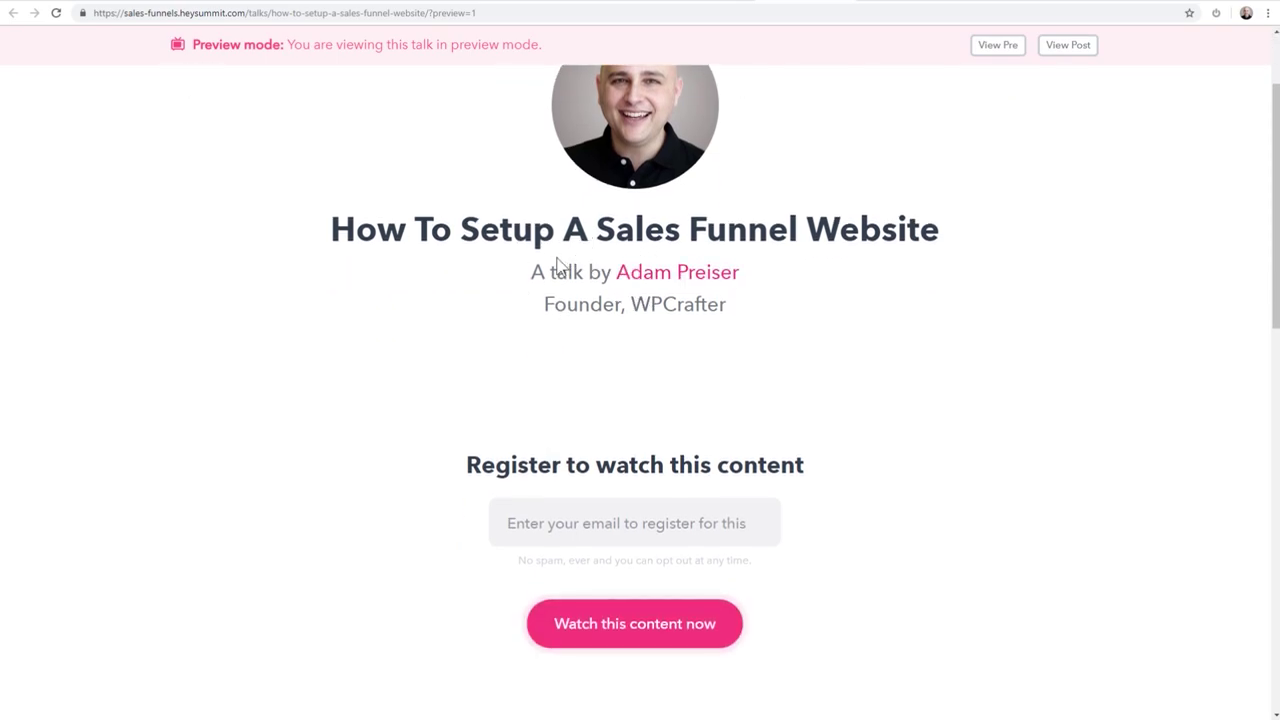
scroll(557, 266, "down", 3)
scroll(580, 260, "down", 3)
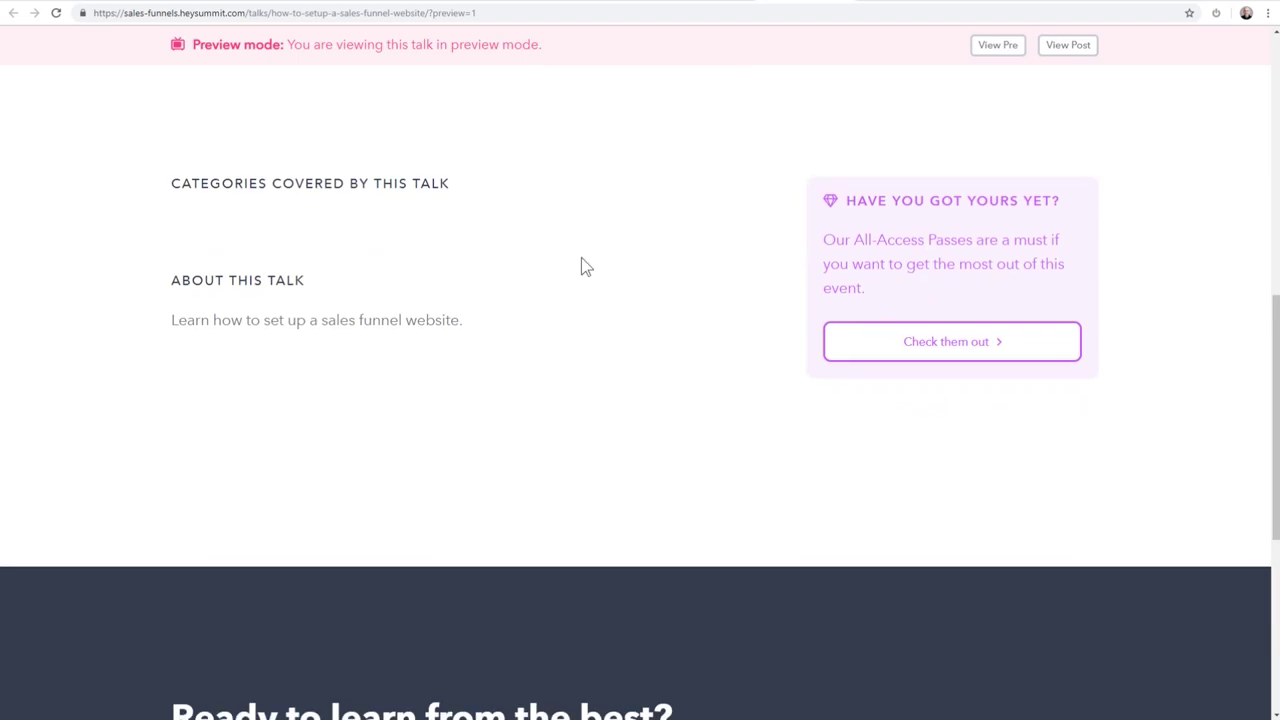
scroll(581, 257, "up", 4)
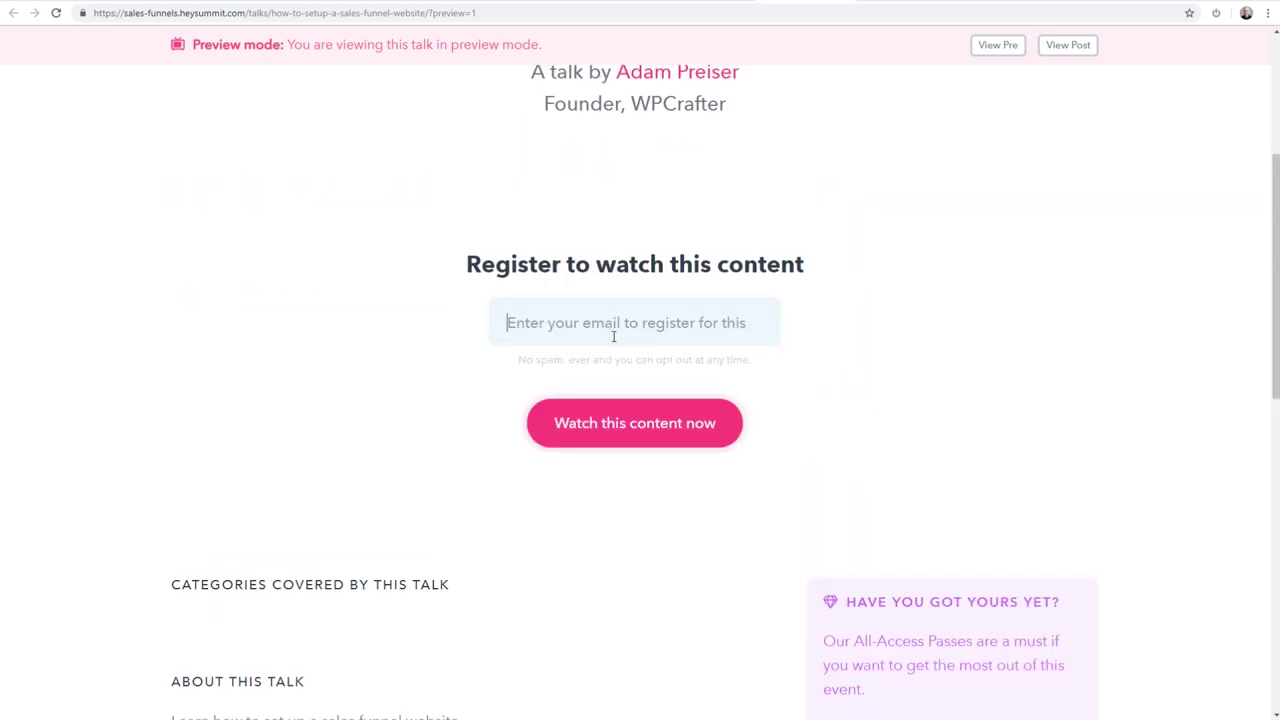
left_click(601, 420)
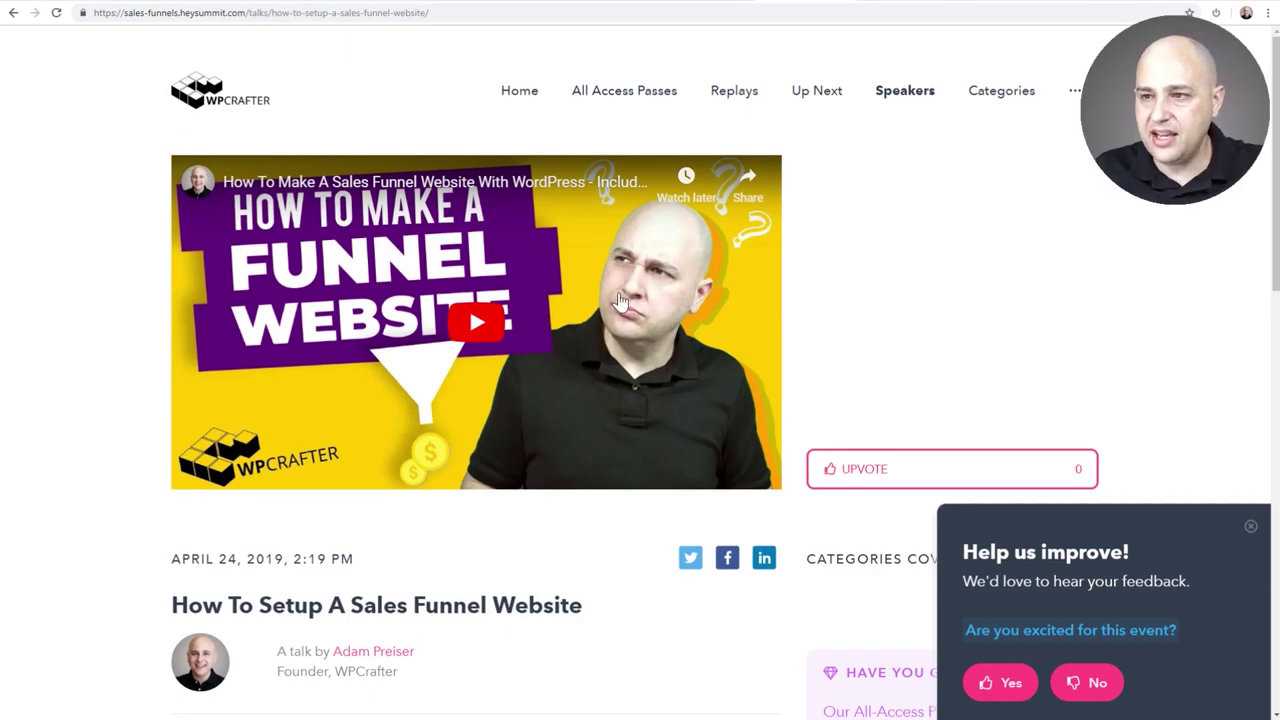
Examine the talk page's video, description, all-access pass offer, discussion area and feedback prompt
scroll(674, 400, "down", 2)
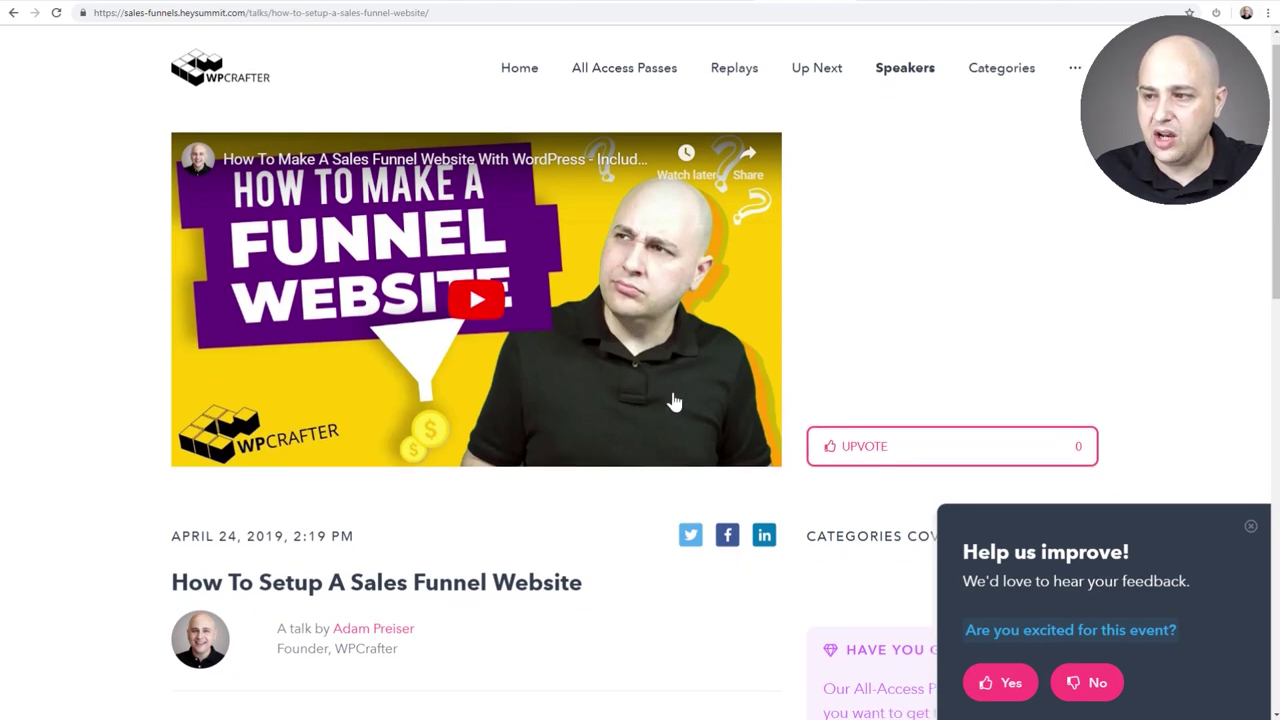
scroll(618, 366, "down", 3)
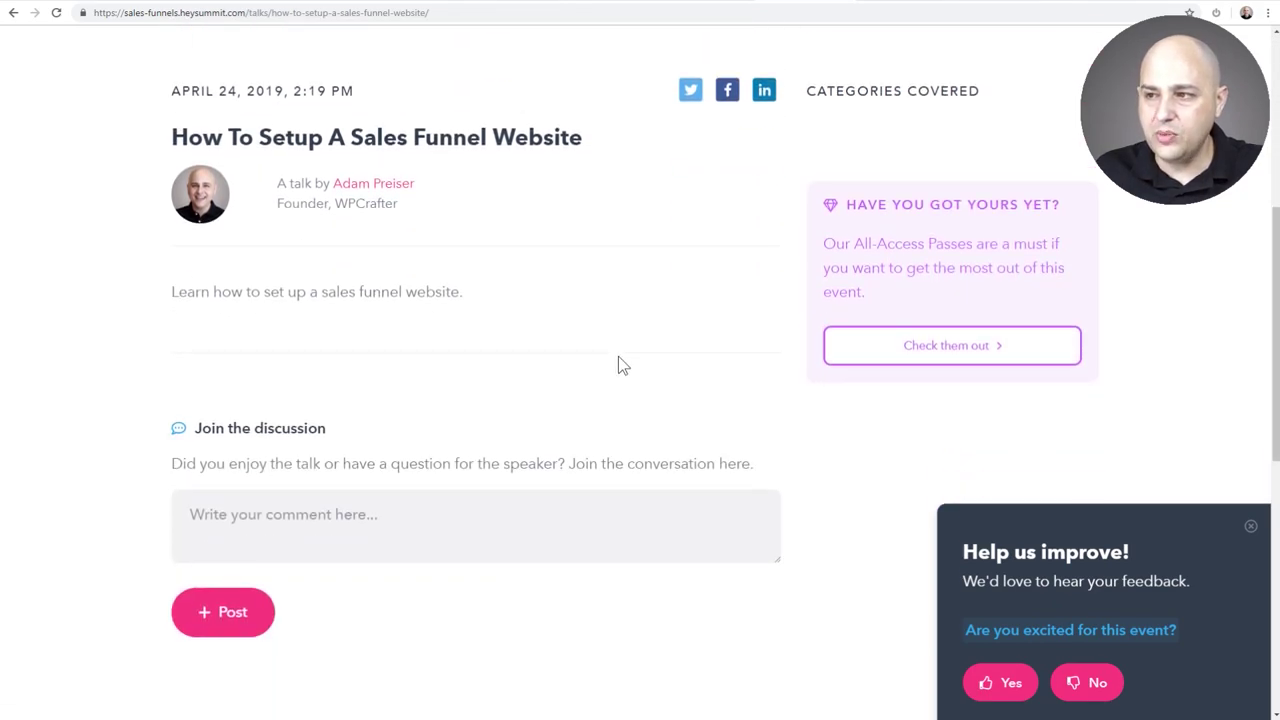
left_click_drag(492, 305, 100, 313)
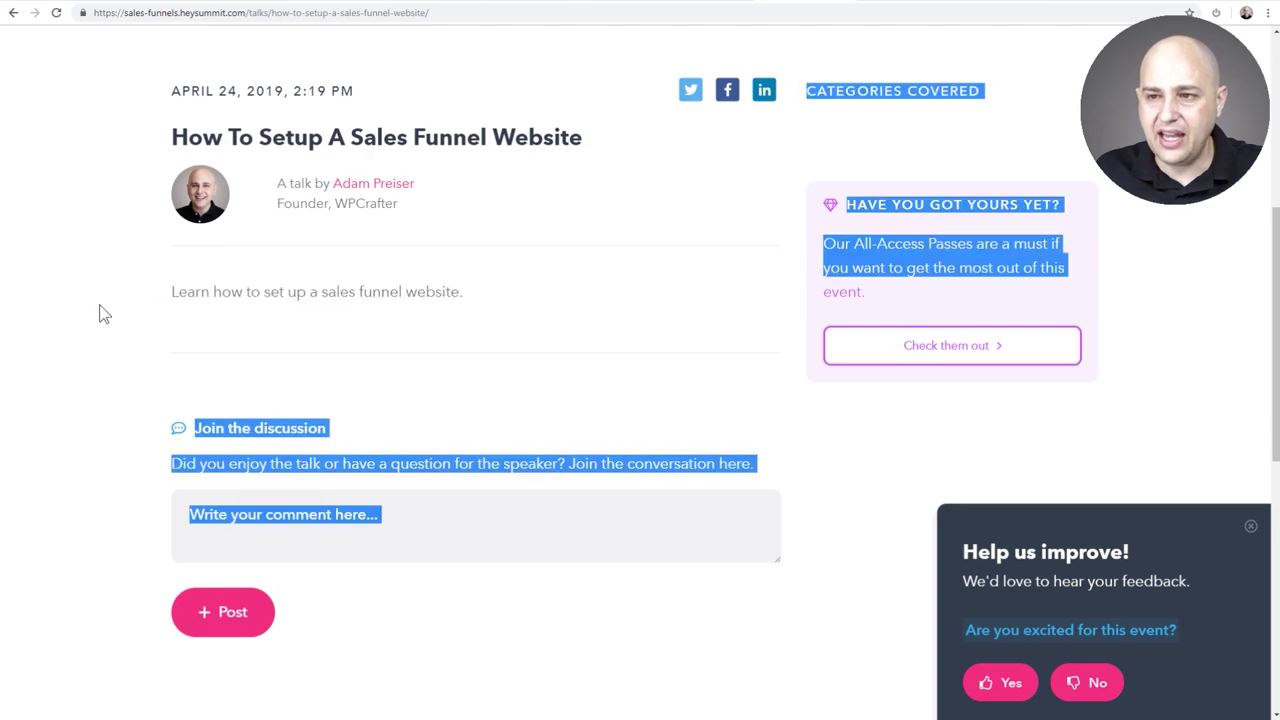
left_click(398, 313)
scroll(410, 297, "down", 2)
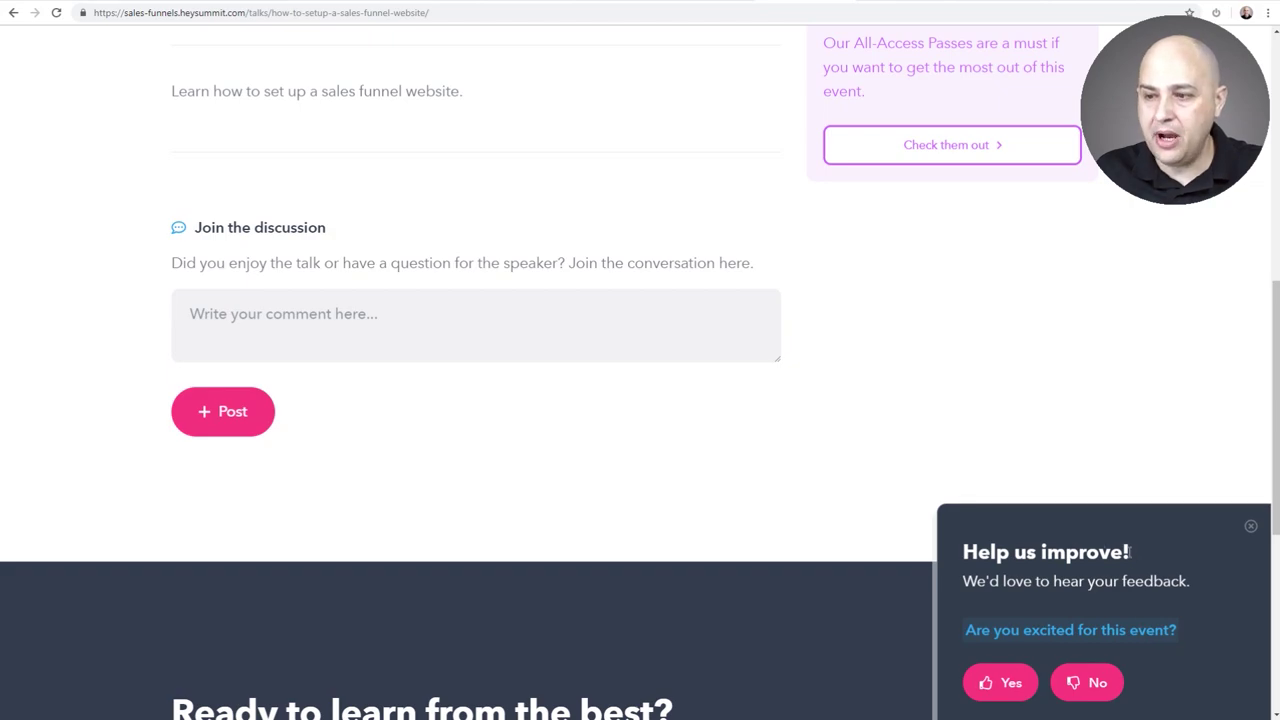
Return to the talk's embedded video and play it
scroll(868, 434, "up", 3)
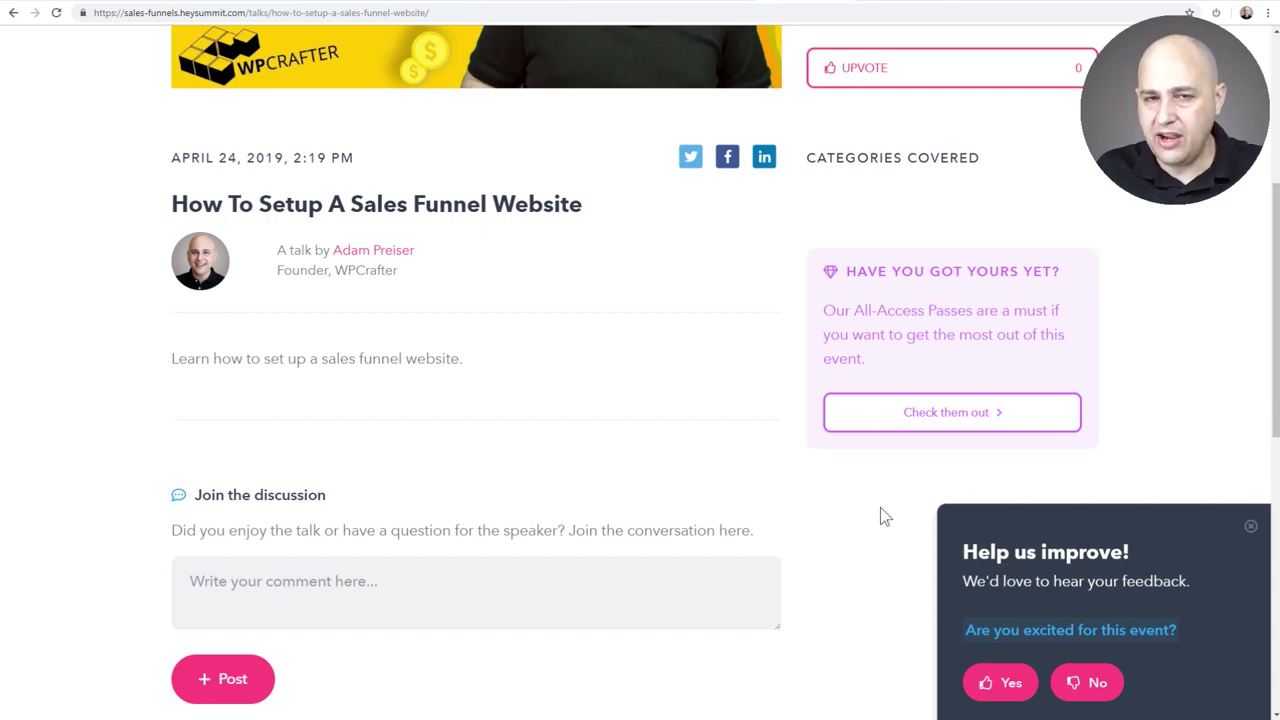
scroll(645, 370, "up", 4)
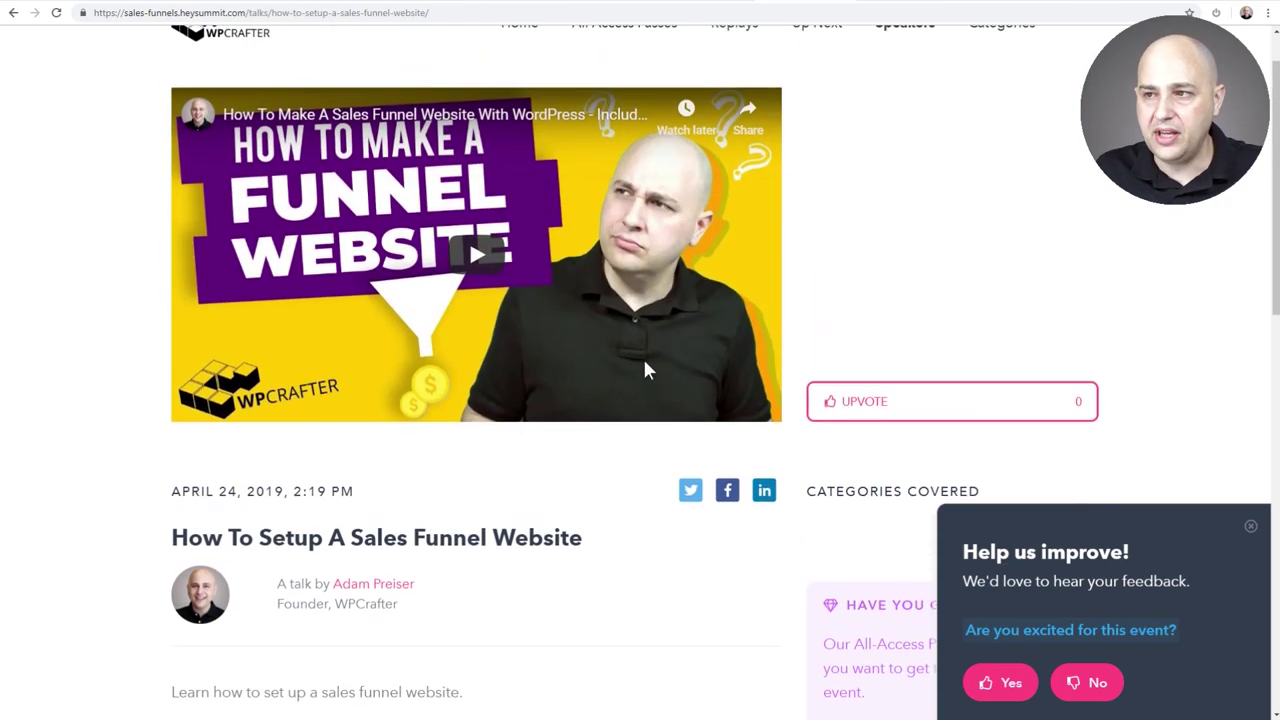
scroll(468, 258, "up", 1)
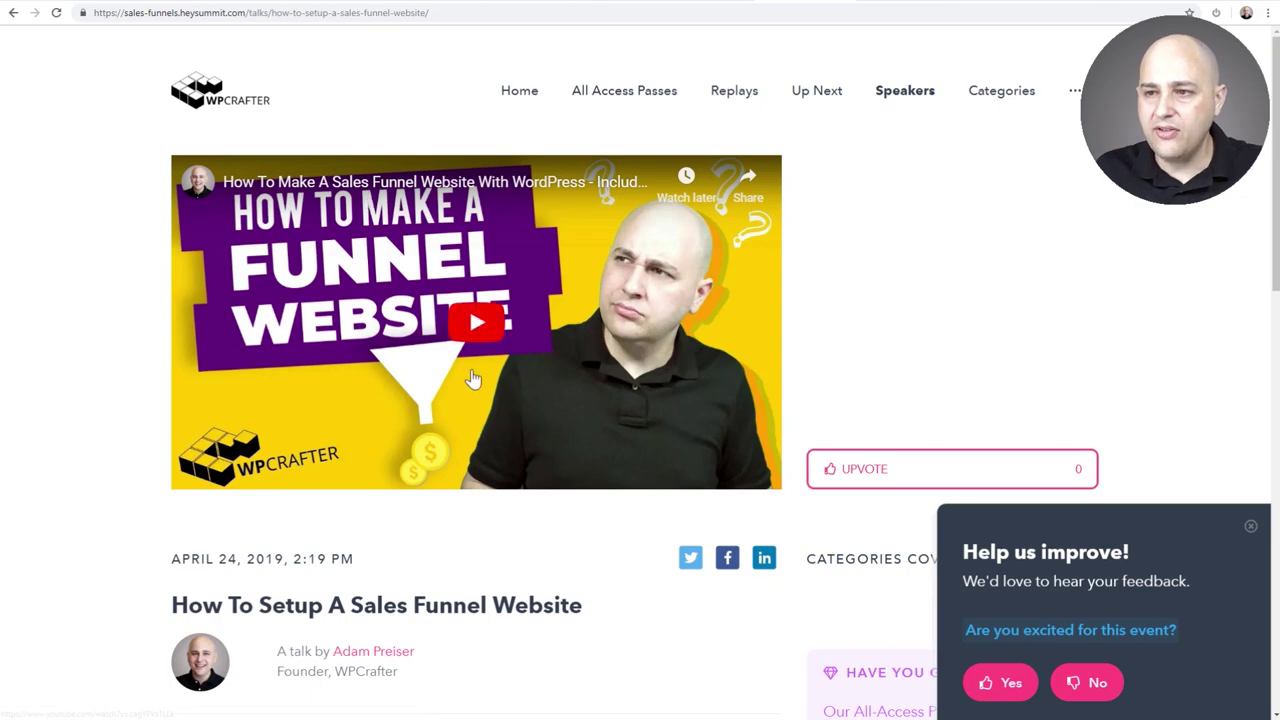
left_click(484, 334)
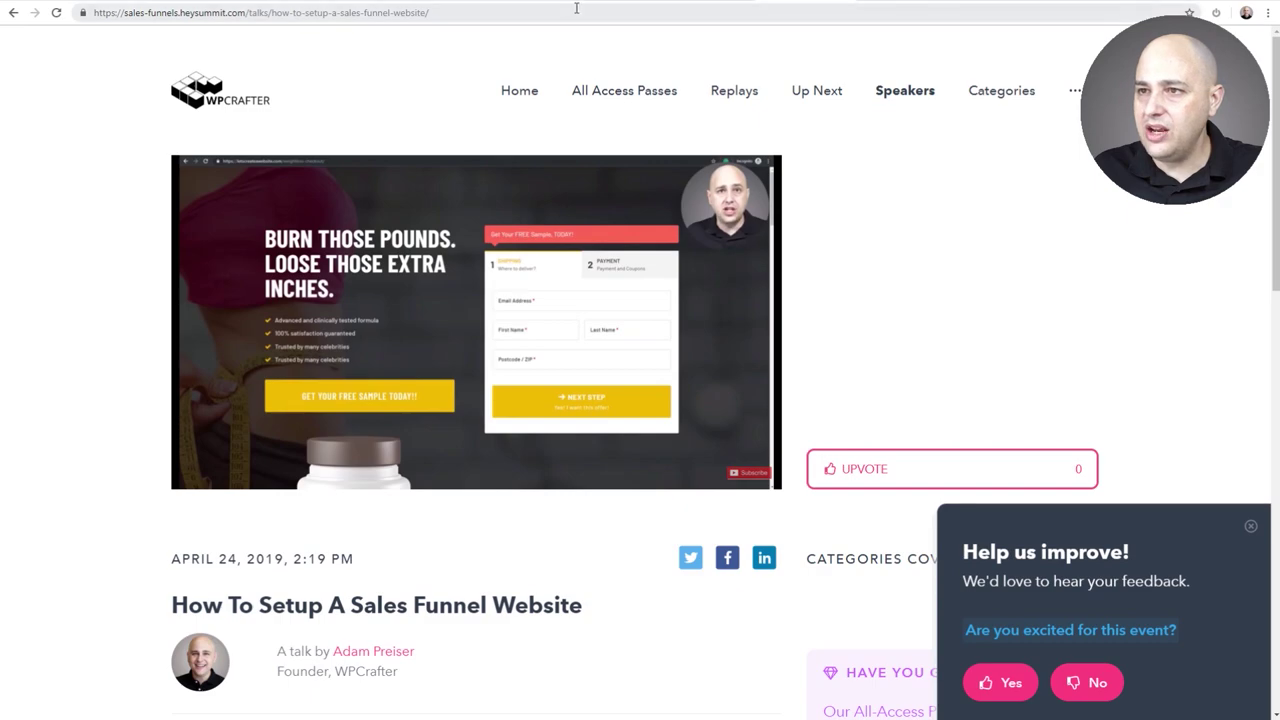
Switch past the Uppercase conference and pricing pages to the HeySummit home page, and show its opening section
left_click(530, 4)
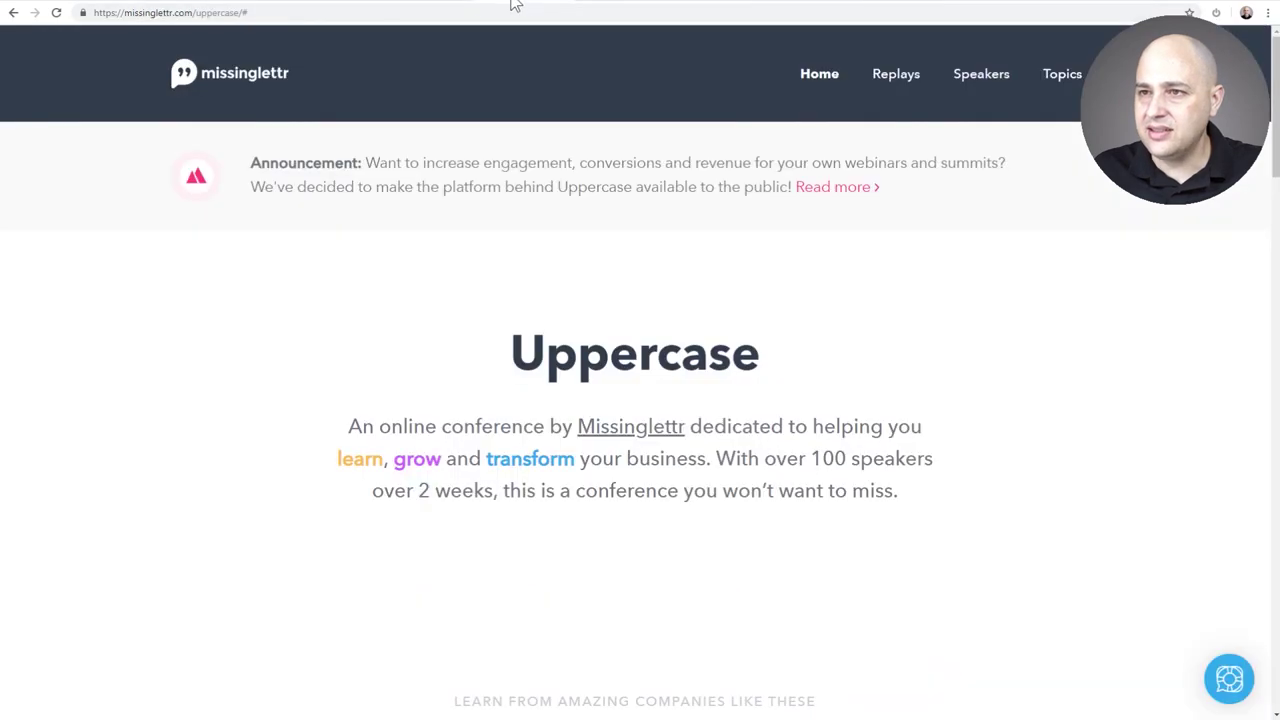
left_click(423, 3)
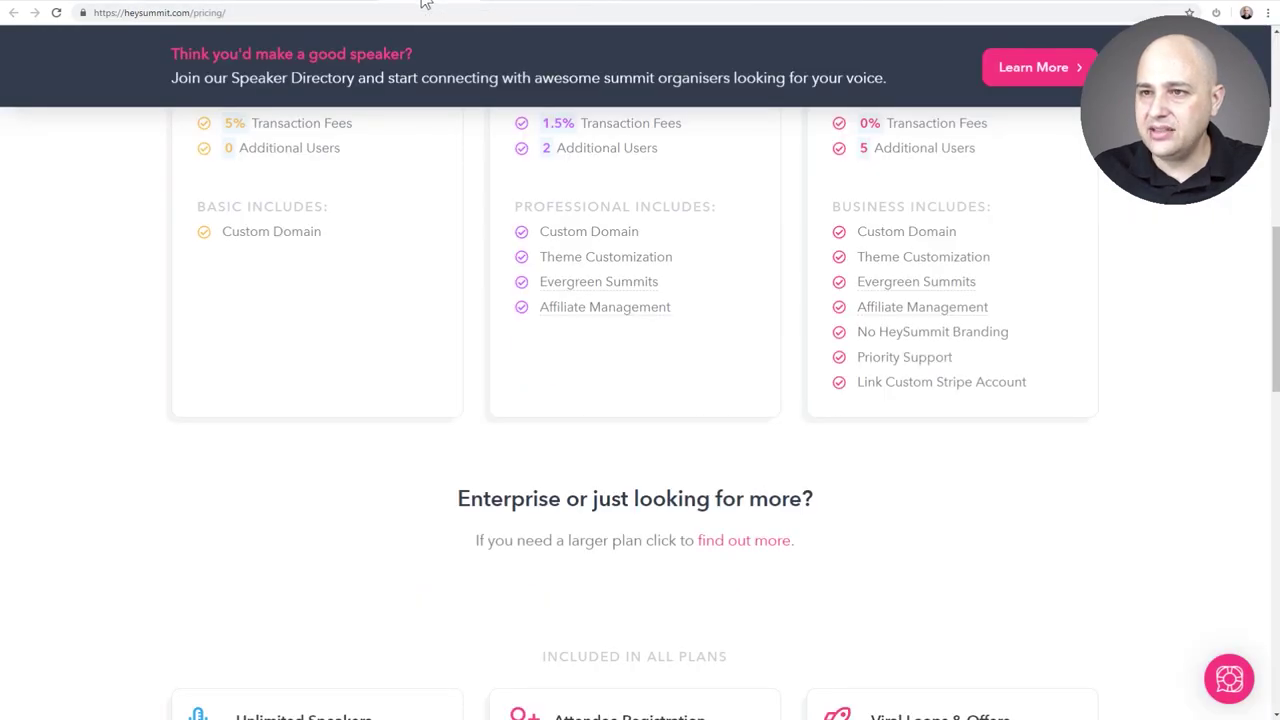
left_click(349, 4)
scroll(360, 250, "up", 5)
scroll(360, 250, "up", 5)
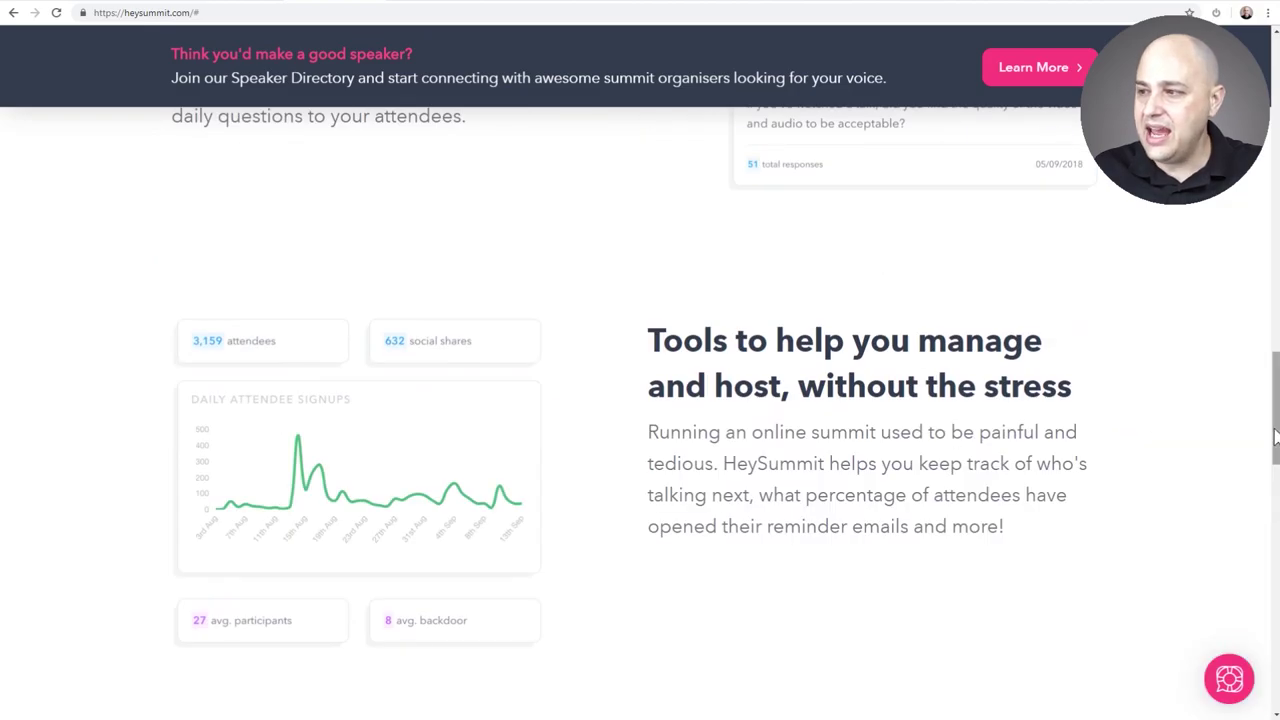
left_click_drag(1275, 407, 1275, 90)
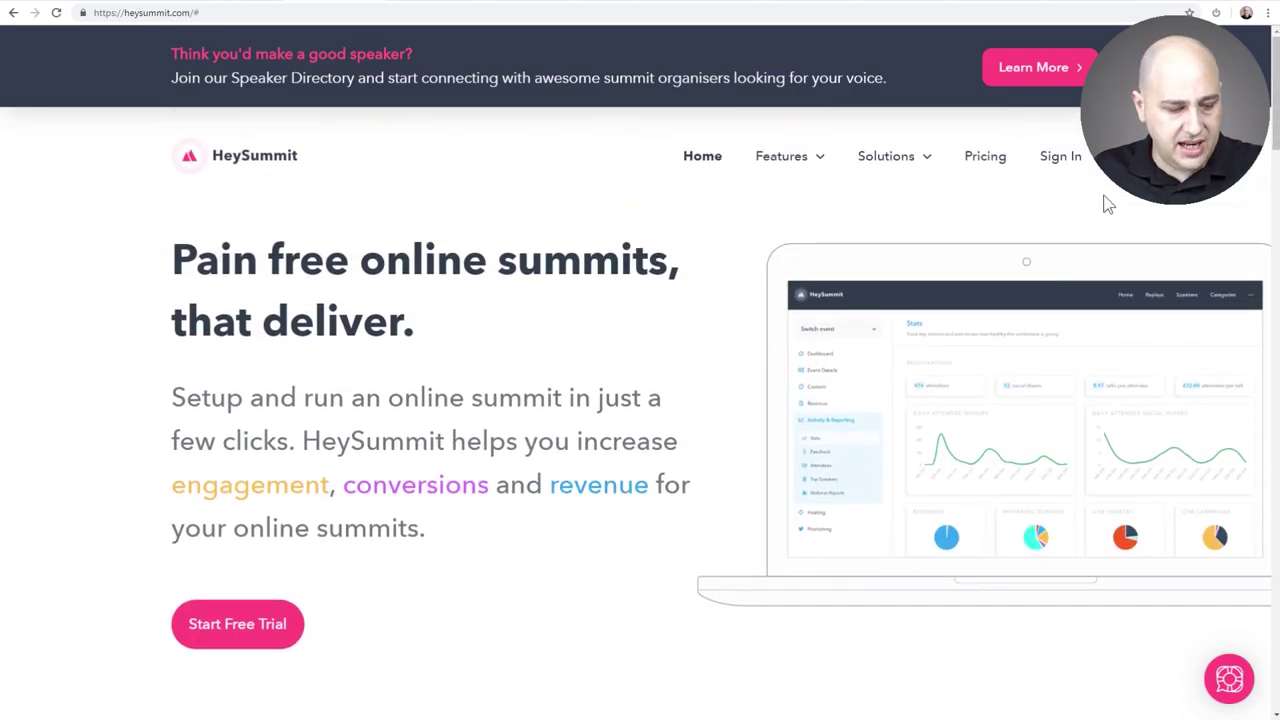